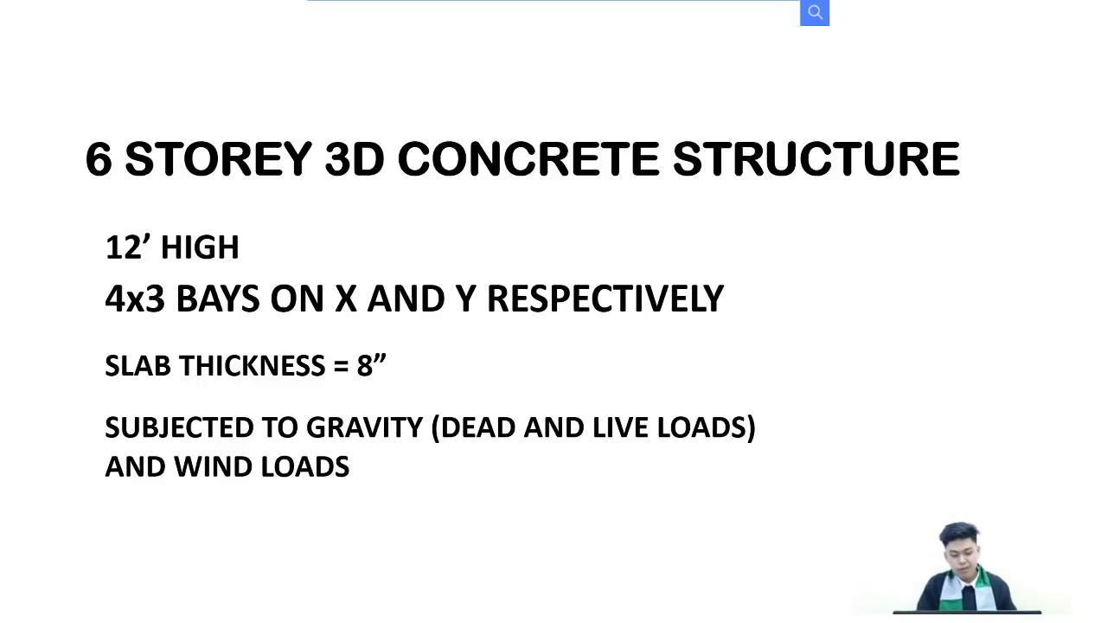
Step: Switch from the presentation slide show to ETABS 2016
key("alt+Tab")
key("Tab")
key("Tab")
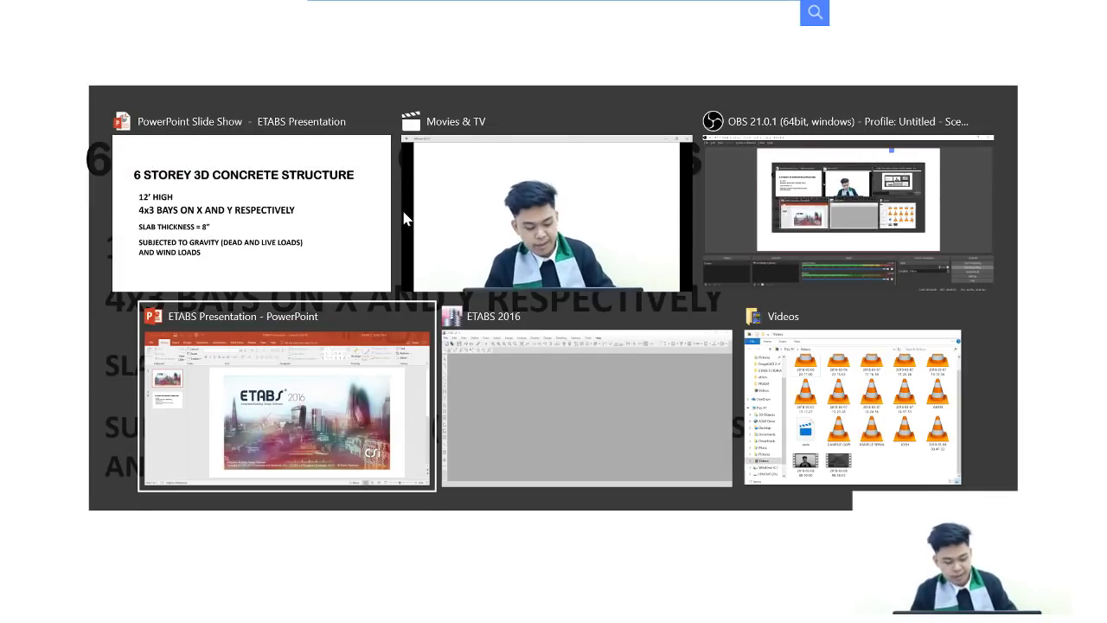
key("alt+Tab")
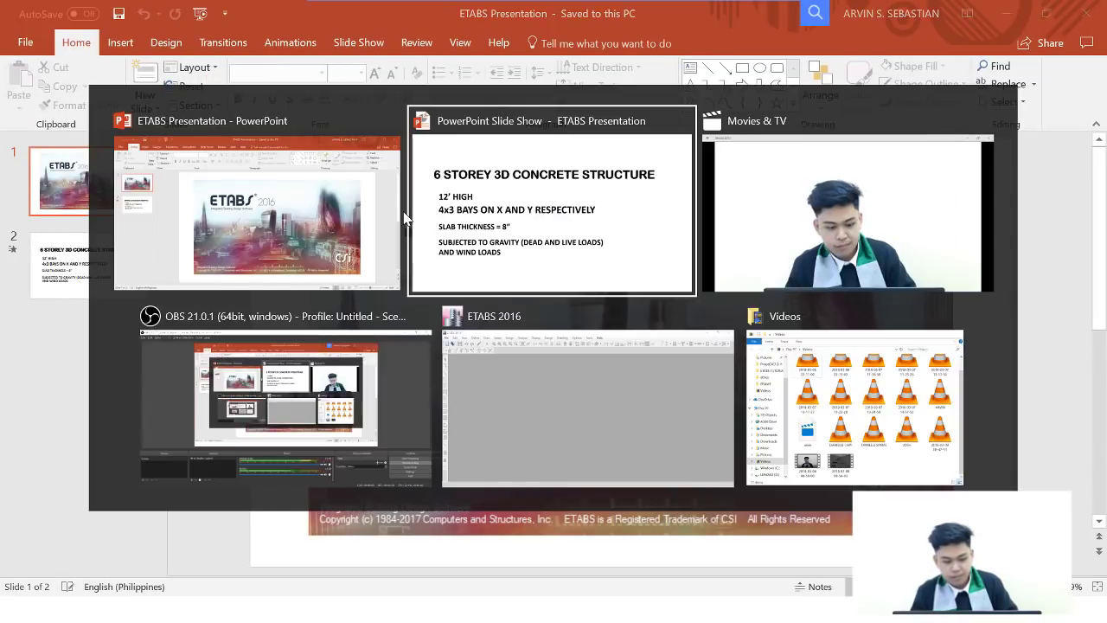
key("alt+Tab")
key("Tab")
key("Tab")
key("Tab")
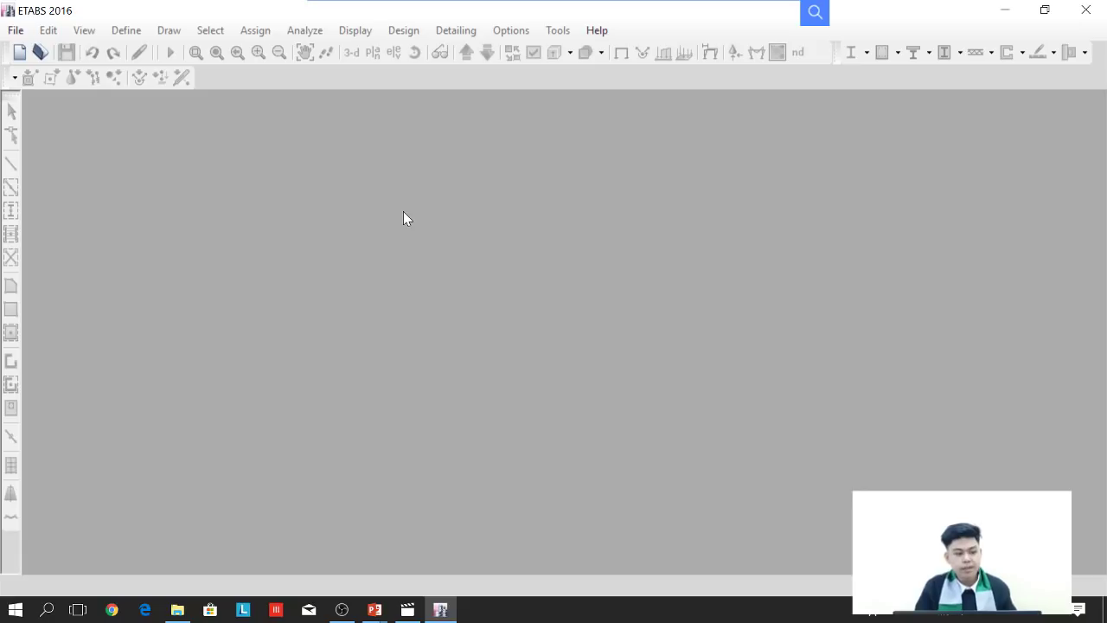
Step: Create a new model initialized with built-in settings in U.S. Customary units, keeping the AISC14, AISC 360-10 and ACI 318-11 options
left_click(14, 29)
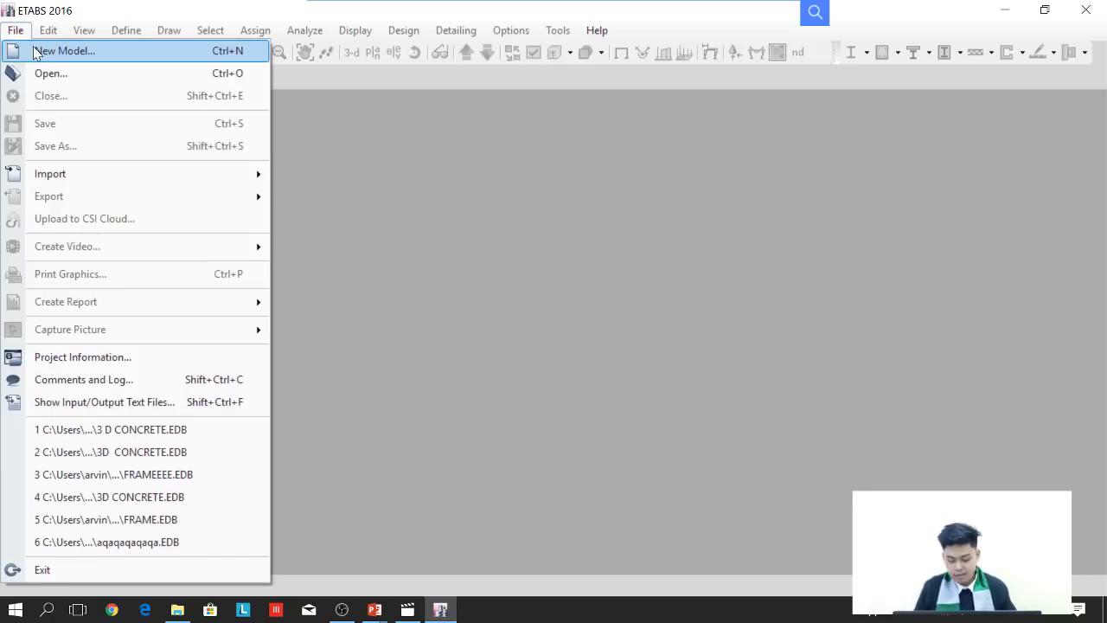
left_click(34, 53)
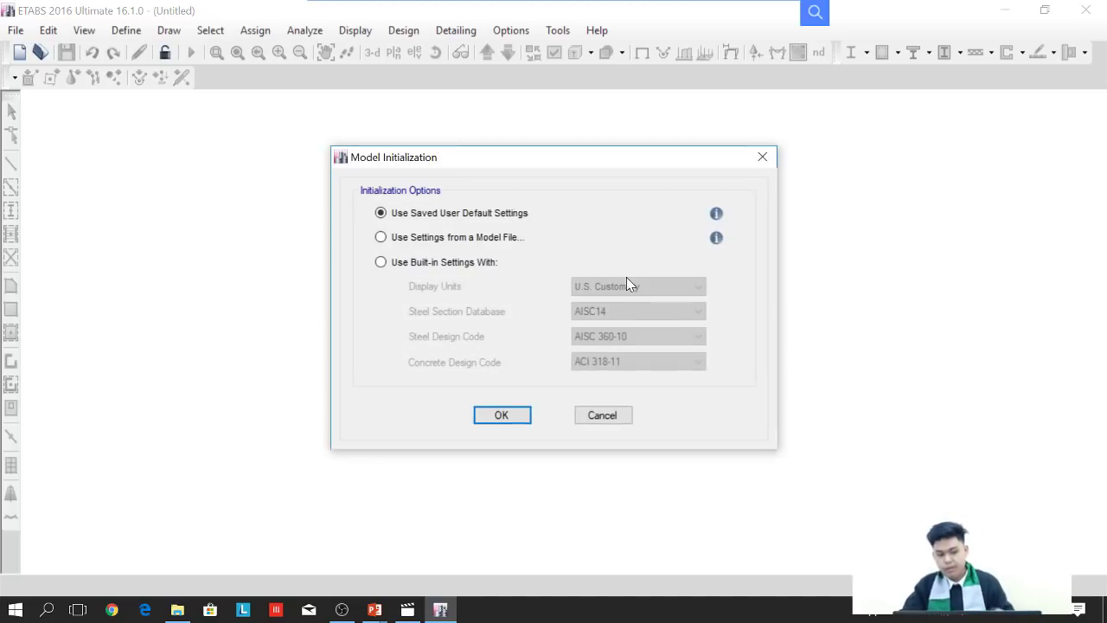
left_click(473, 268)
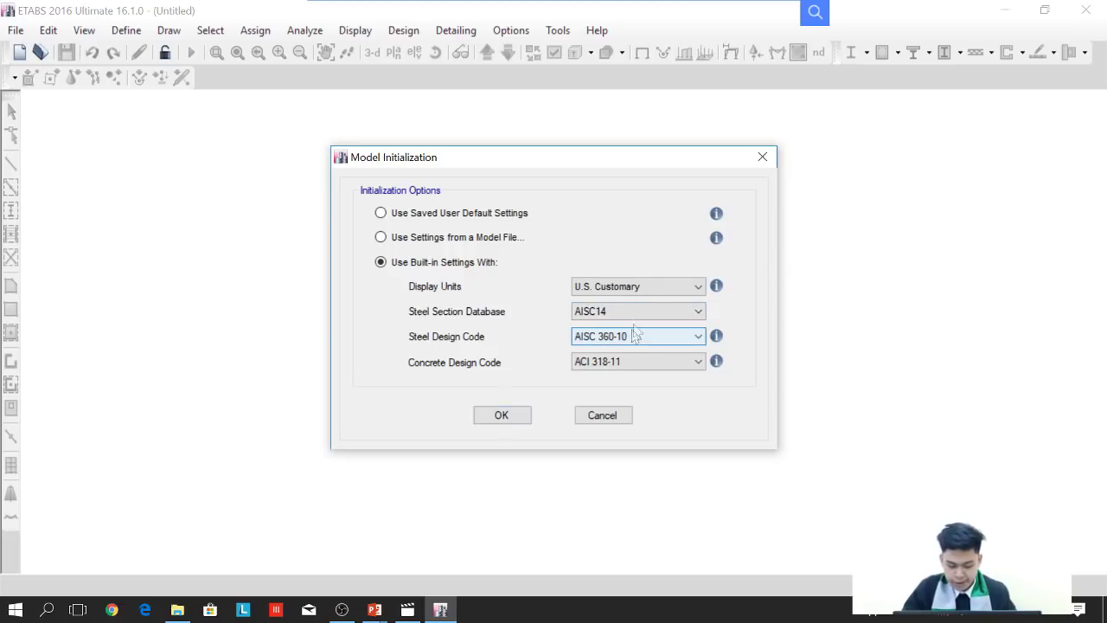
left_click(645, 290)
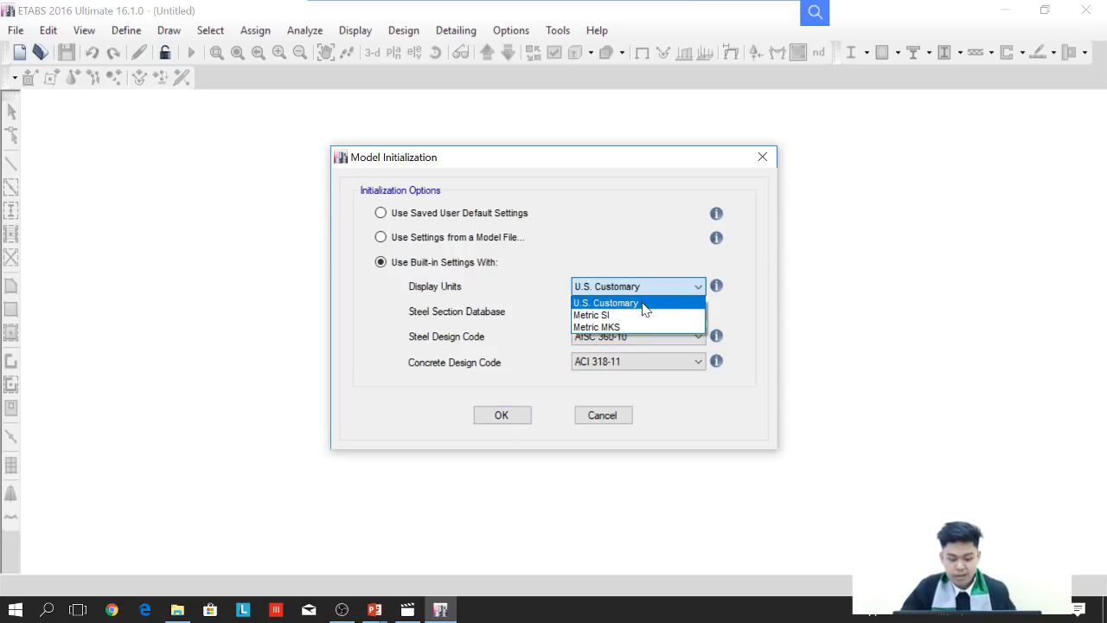
left_click(631, 303)
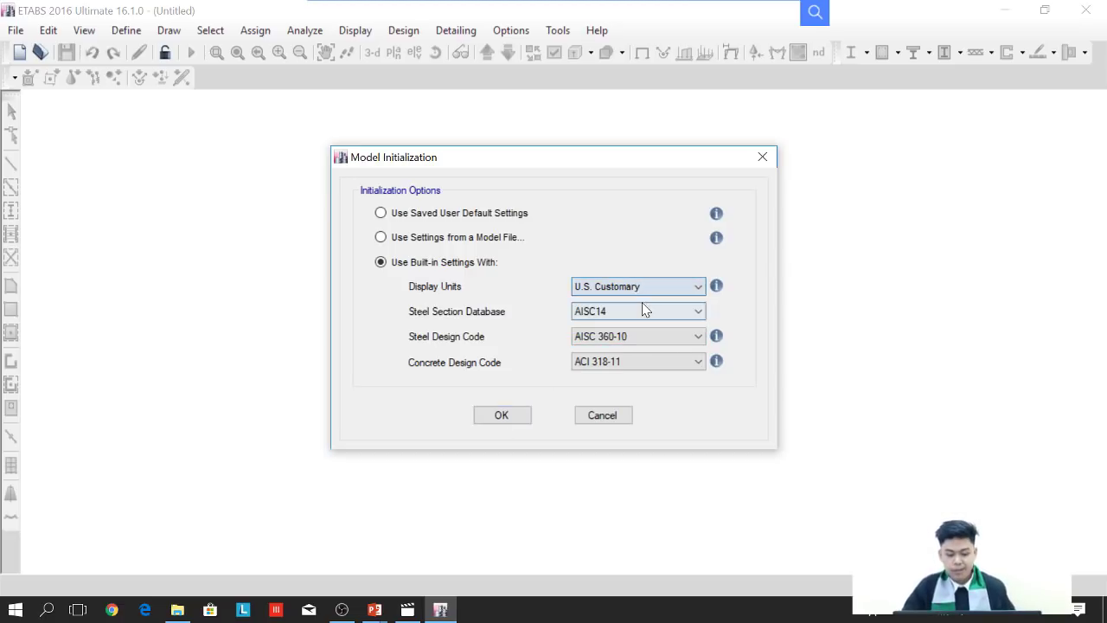
left_click(507, 415)
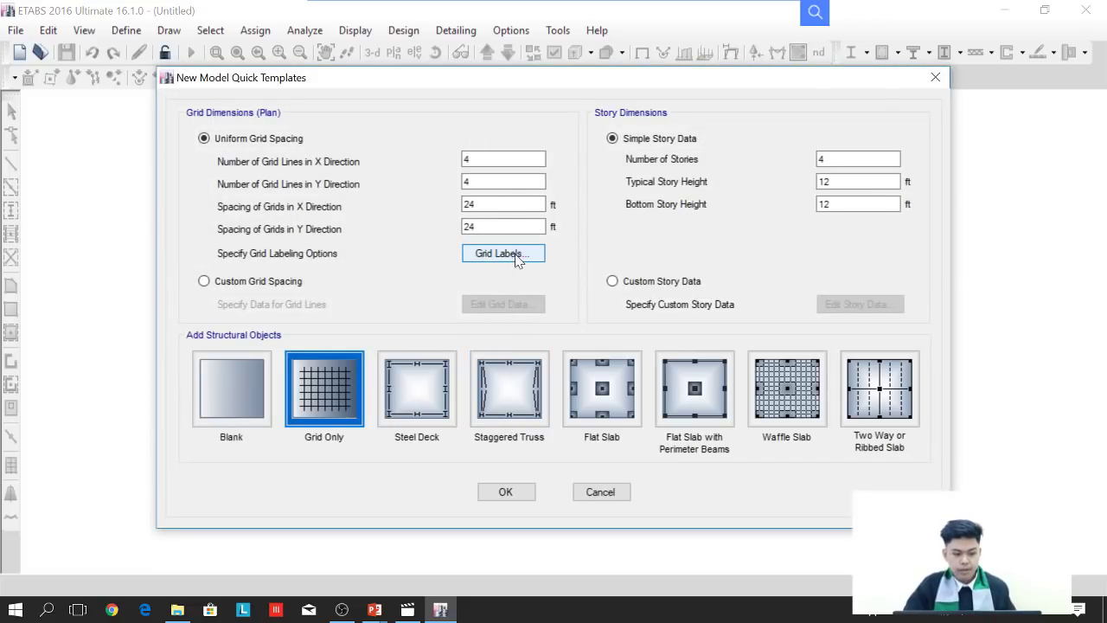
Step: Set the uniform grid to 5 grid lines in X, with spacings of 22 ft in X and 18 ft in Y
left_click(468, 159)
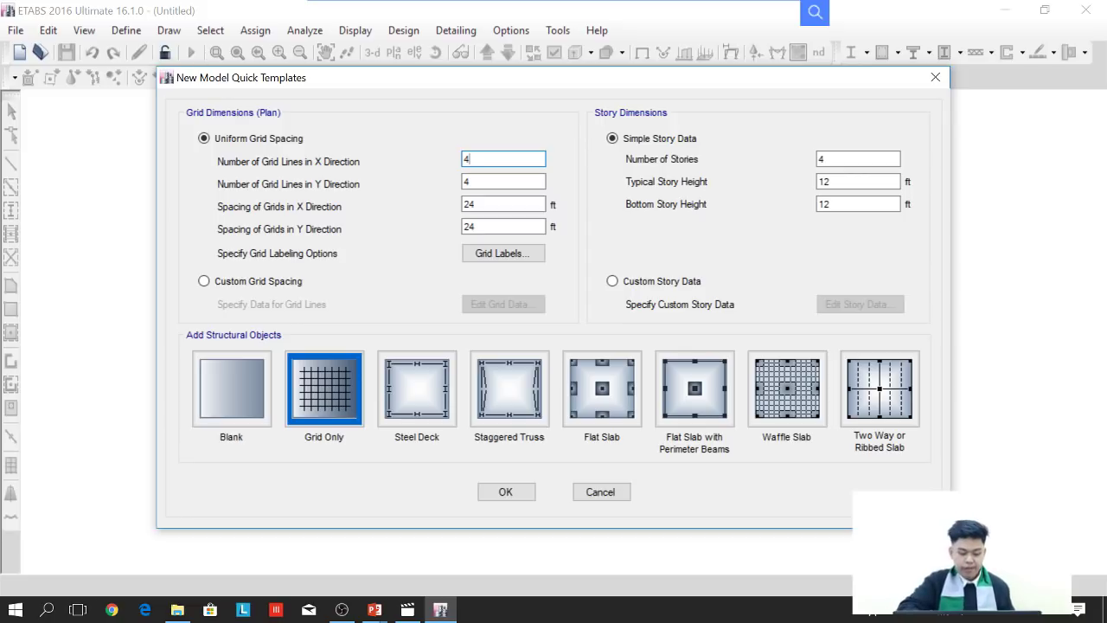
key("BackSpace")
type("5")
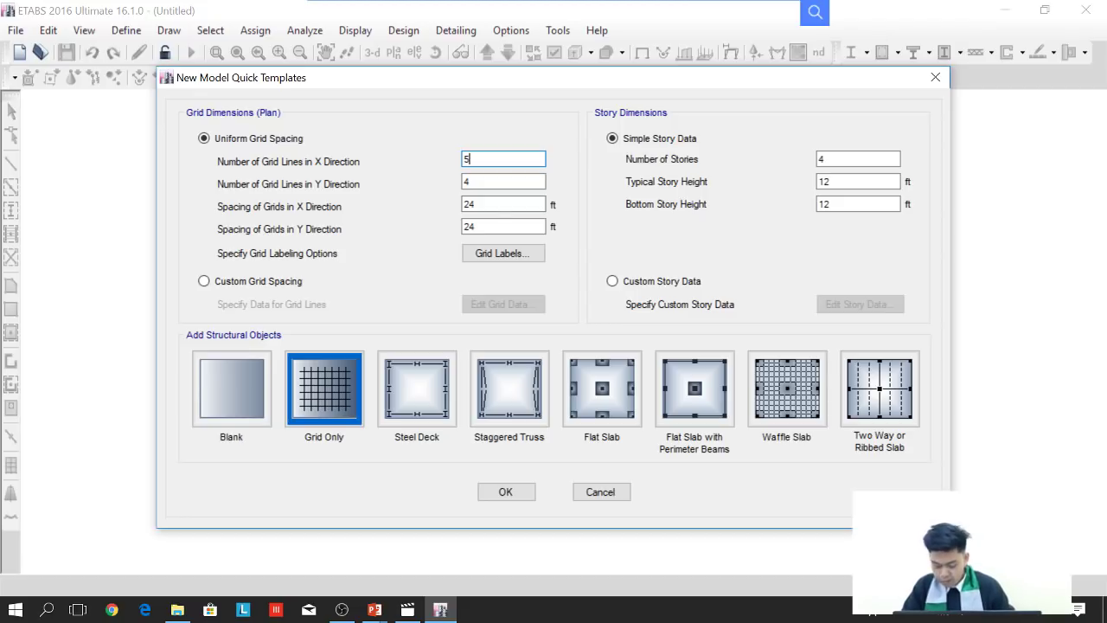
double_click(503, 204)
type("22")
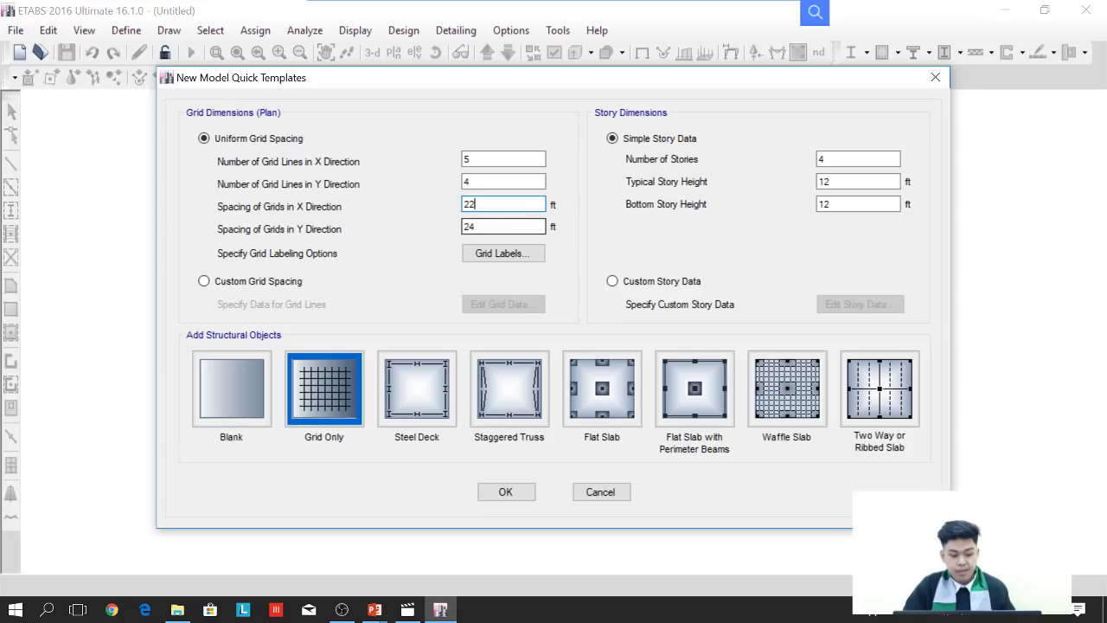
double_click(503, 226)
key("BackSpace")
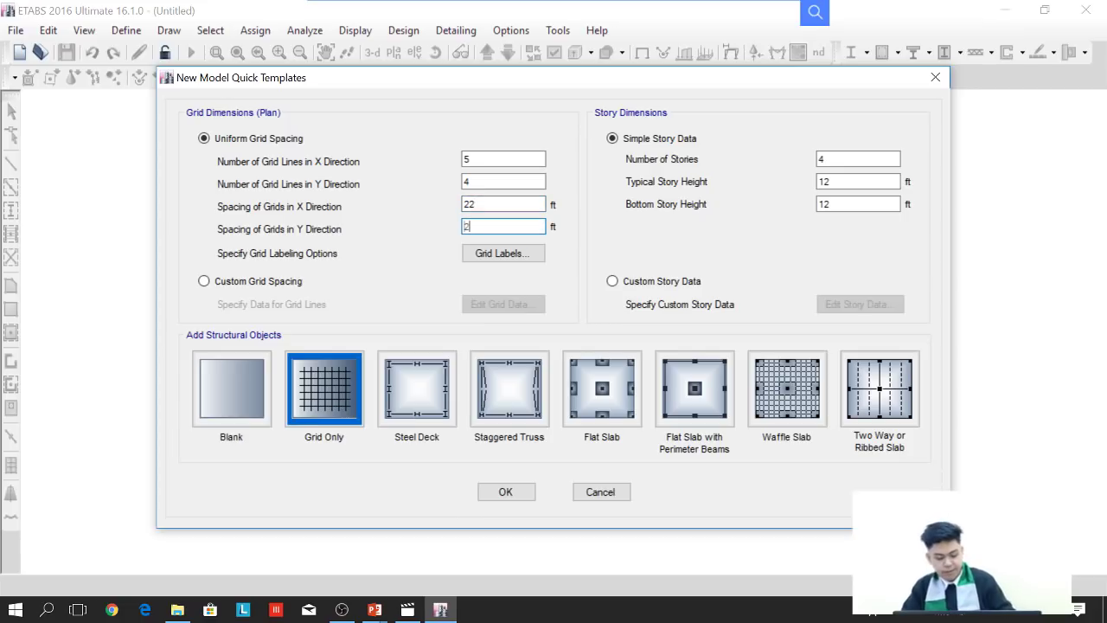
type("18")
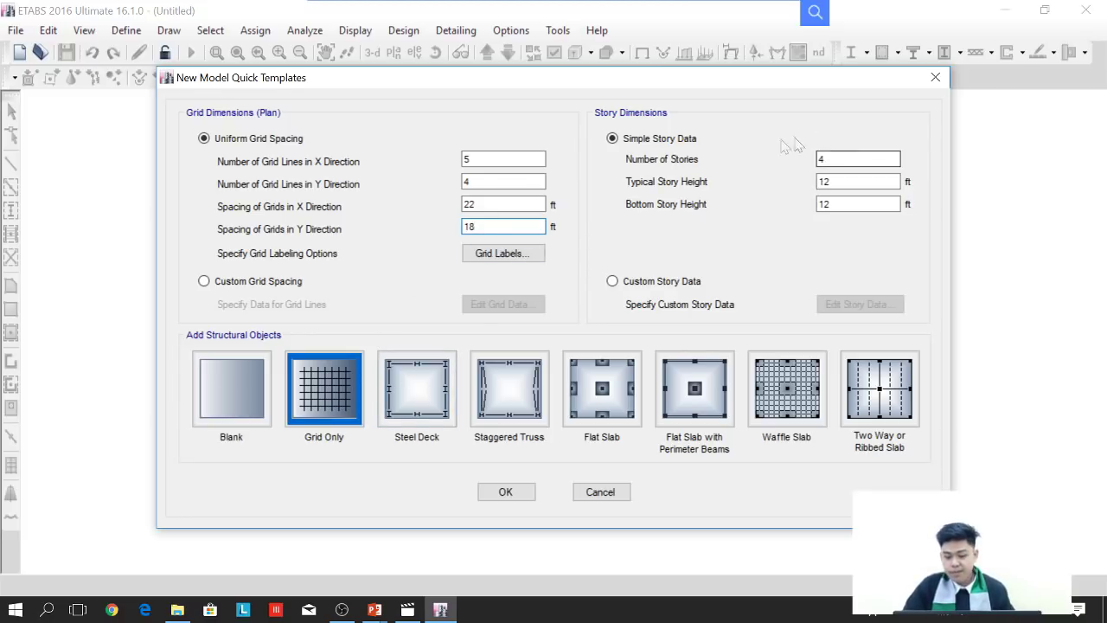
Step: Set the number of stories in the simple story data to 6
left_click(821, 158)
left_click(822, 158)
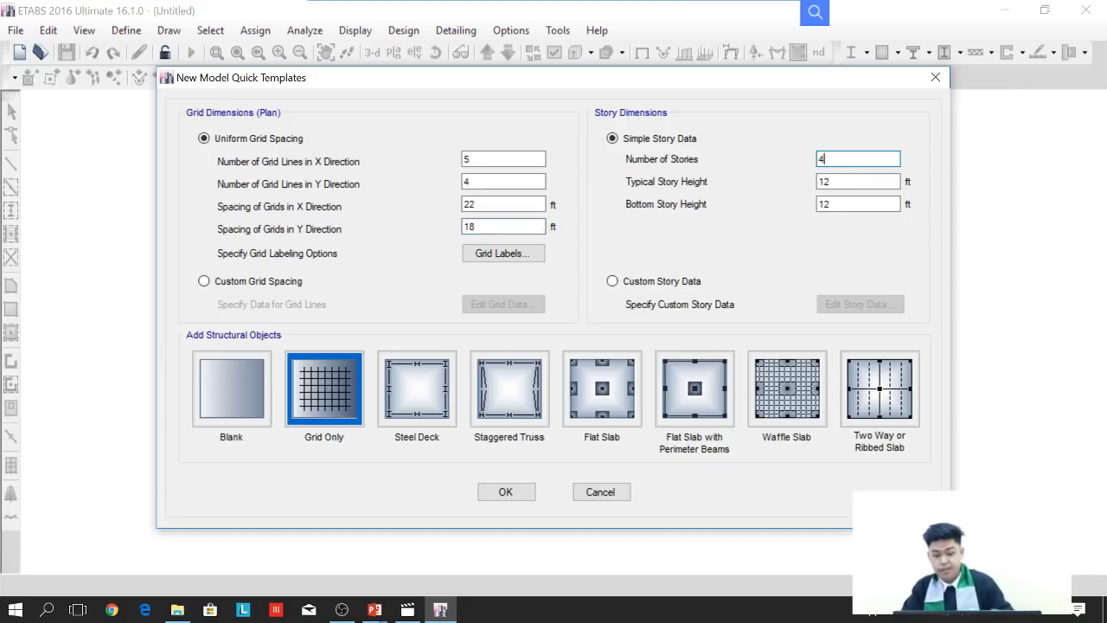
type("6")
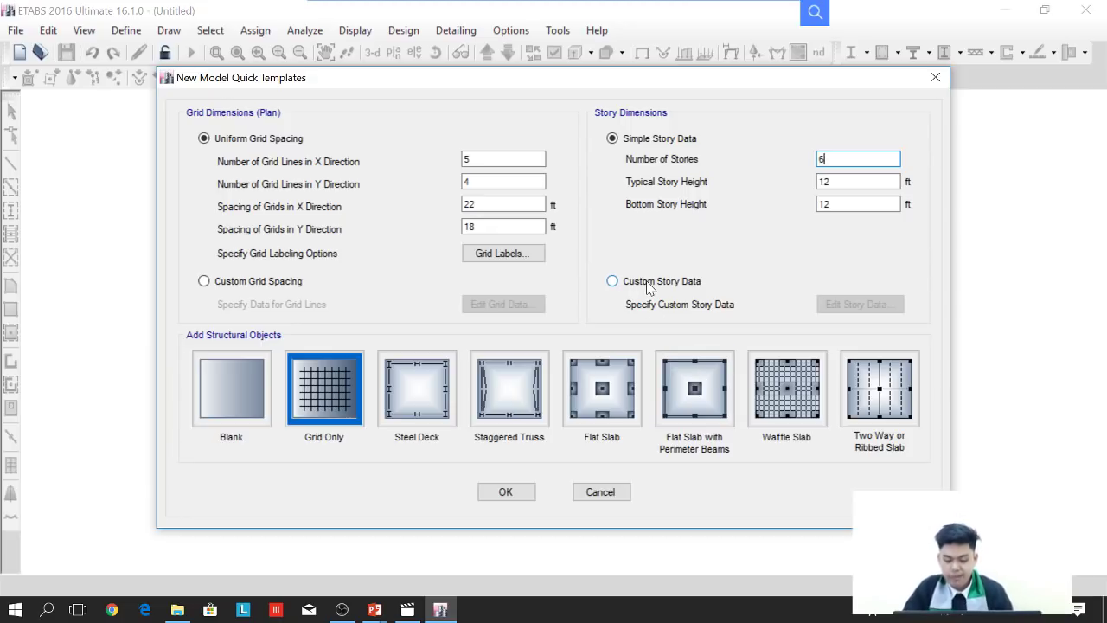
Step: Choose the Flat Slab with Perimeter Beams template and set its drop panel size to 6 ft
left_click(683, 387)
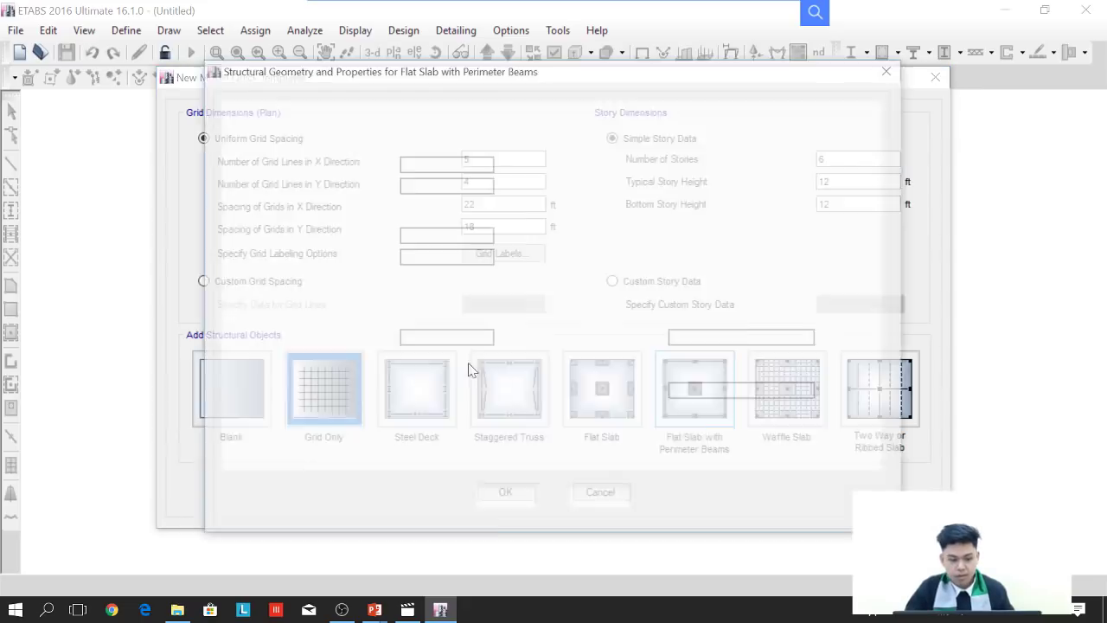
double_click(454, 339)
type("86")
key("BackSpace")
key("BackSpace")
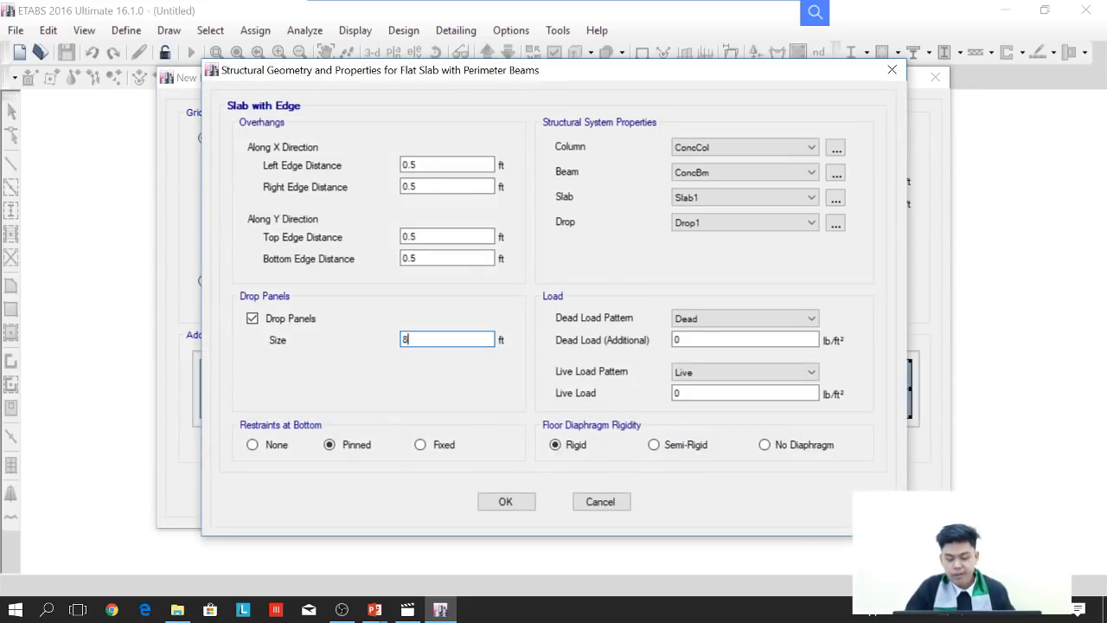
type("6")
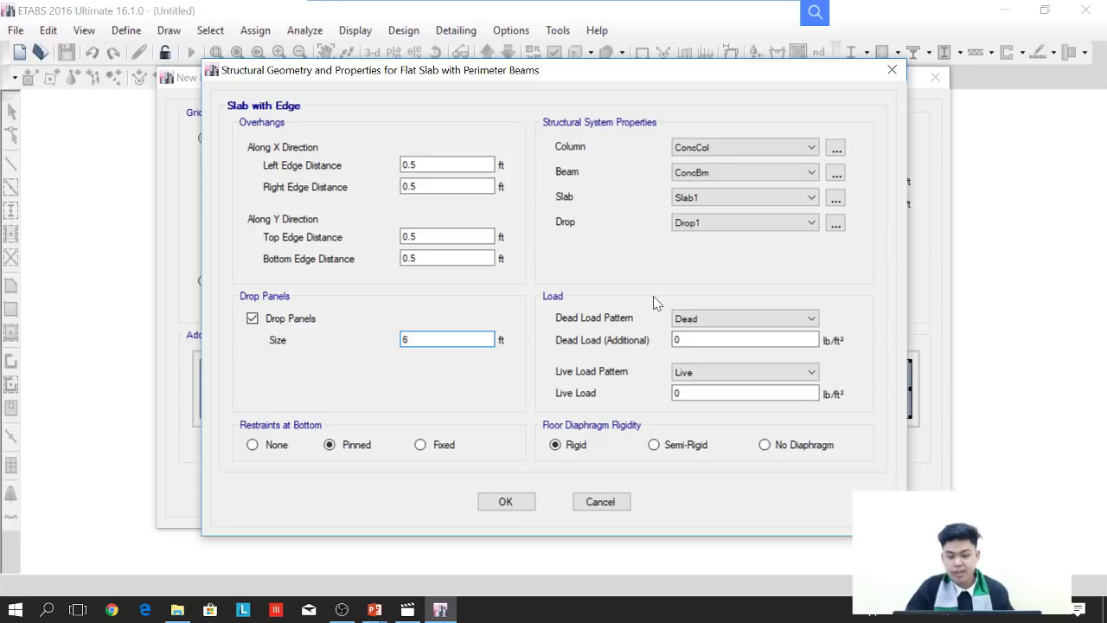
Step: Add a new rectangular concrete frame property for the columns and name it COLUMN
left_click(834, 149)
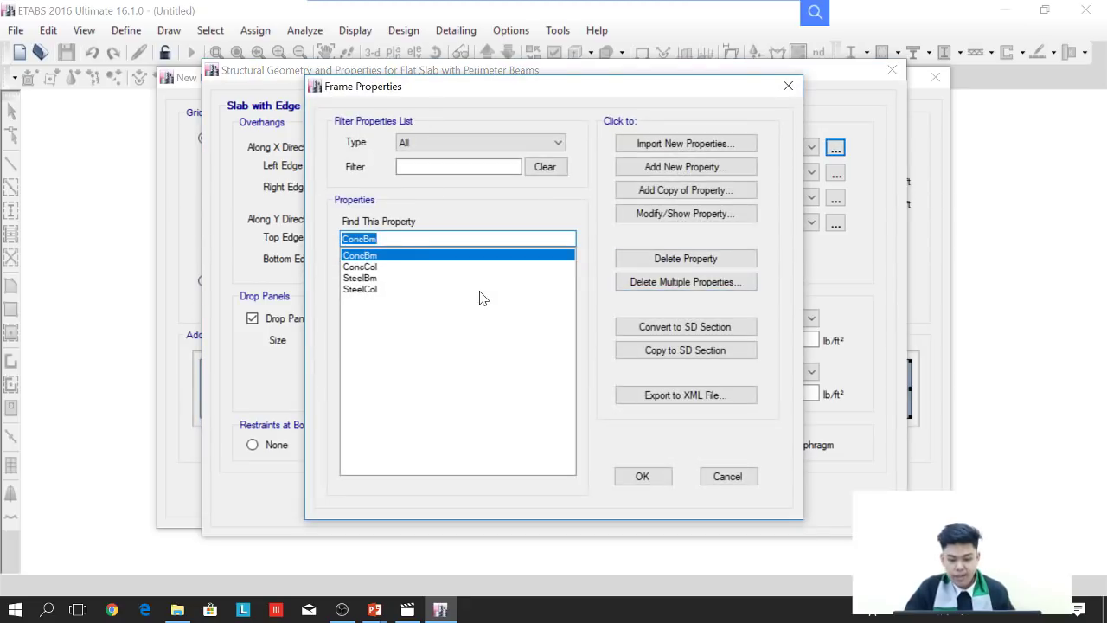
left_click(670, 167)
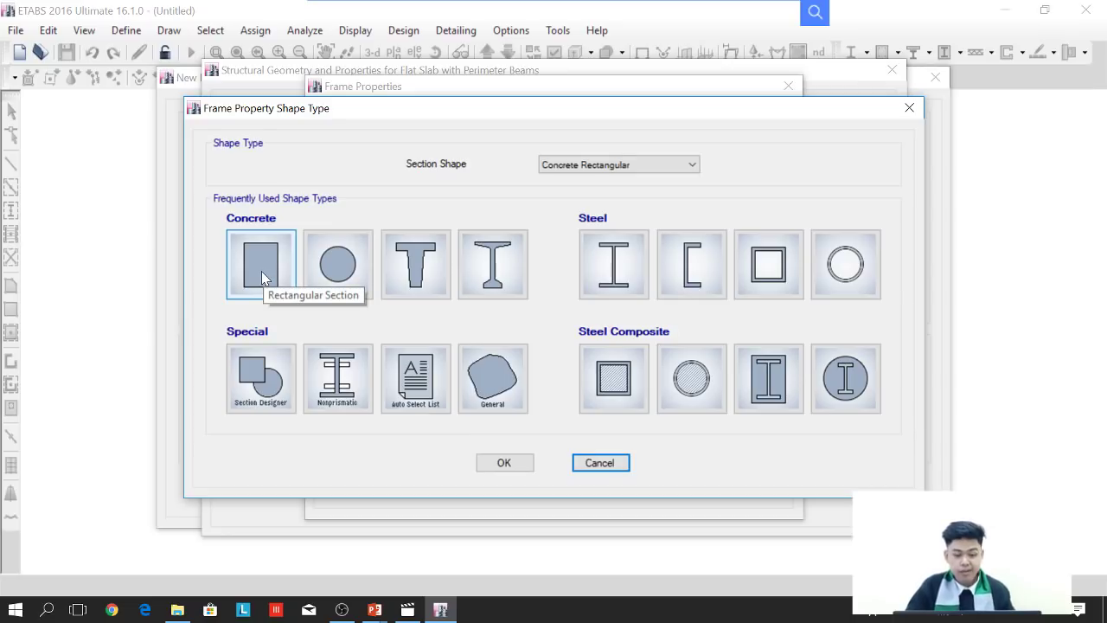
key("Escape")
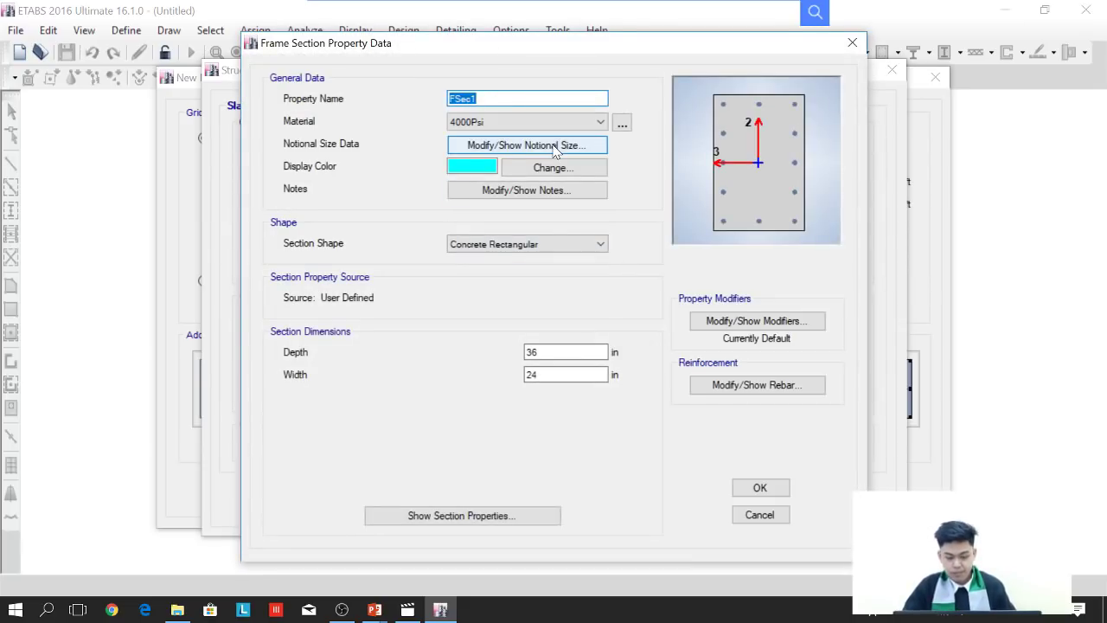
key("End")
key("BackSpace")
key("BackSpace")
key("BackSpace")
key("BackSpace")
key("BackSpace")
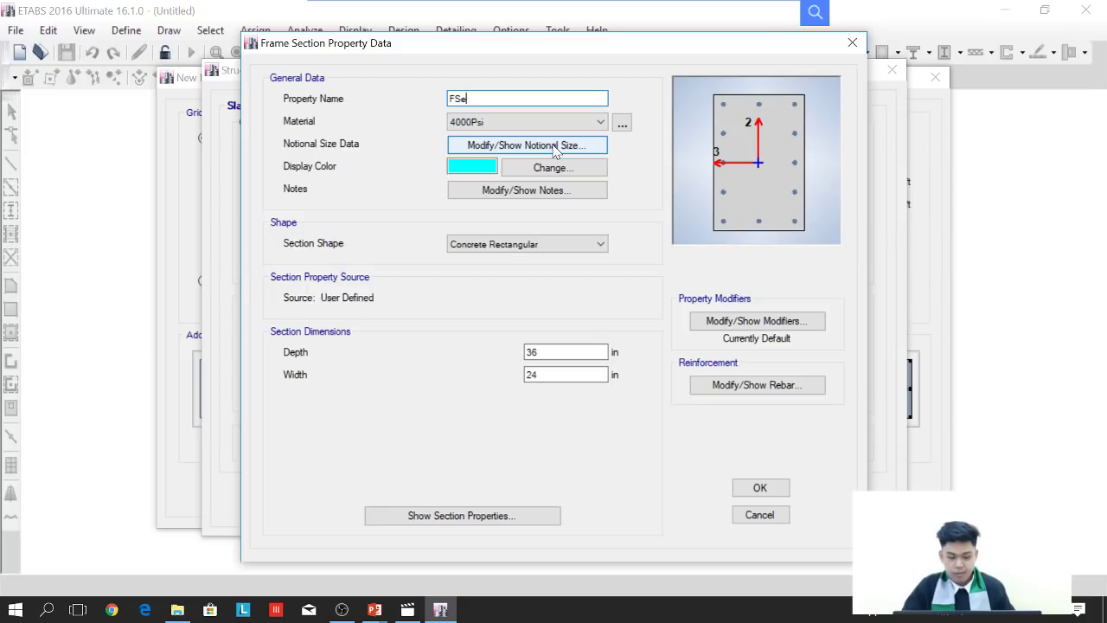
type("COLUMN")
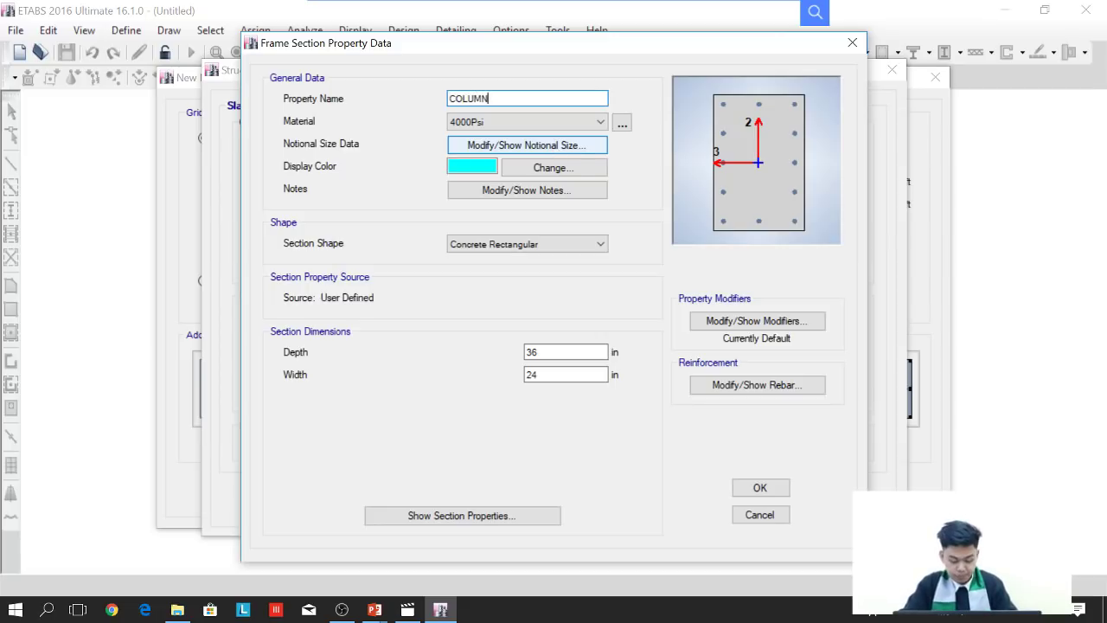
Step: Set the depth of the COLUMN section to 24 in
double_click(553, 352)
key("BackSpace")
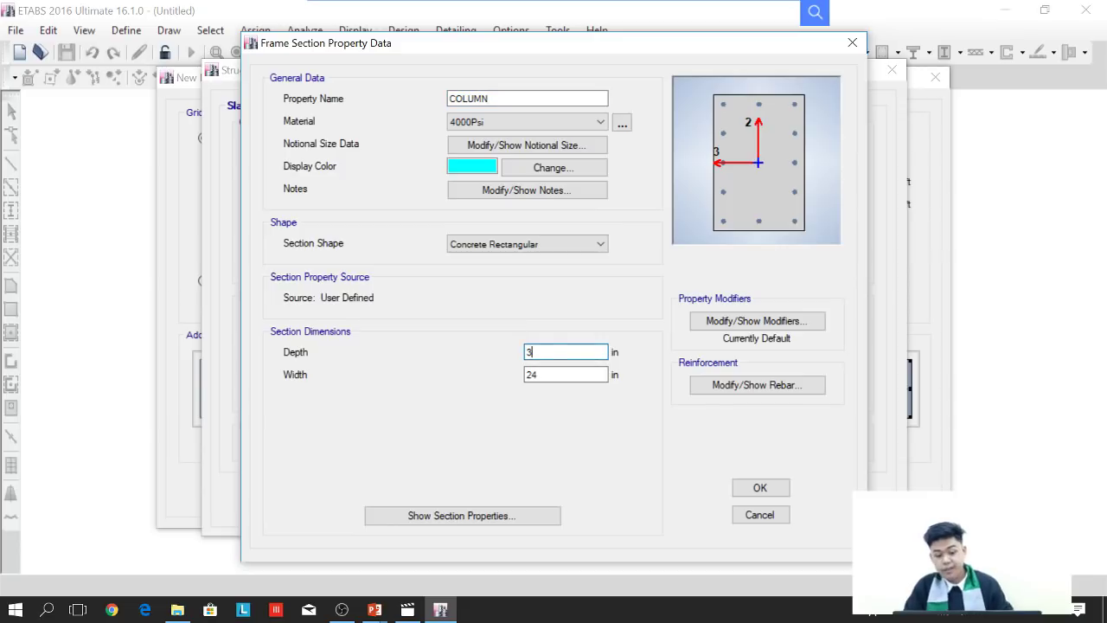
type("24")
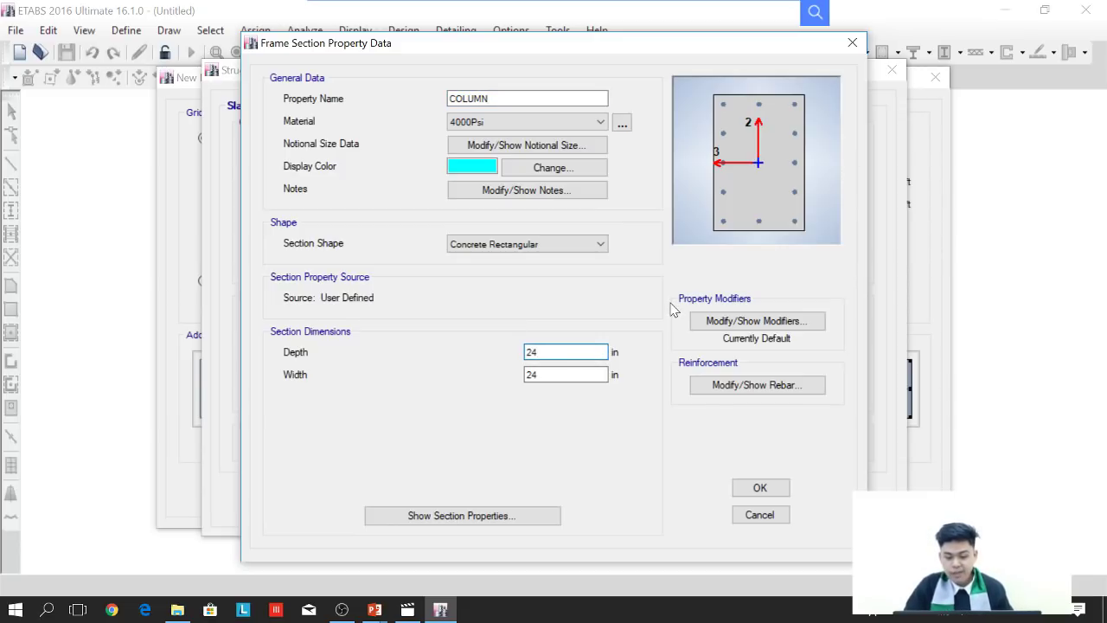
Step: Review the COLUMN section's stiffness modifiers and rebar data, then accept COLUMN as the slab system's column property
left_click(710, 321)
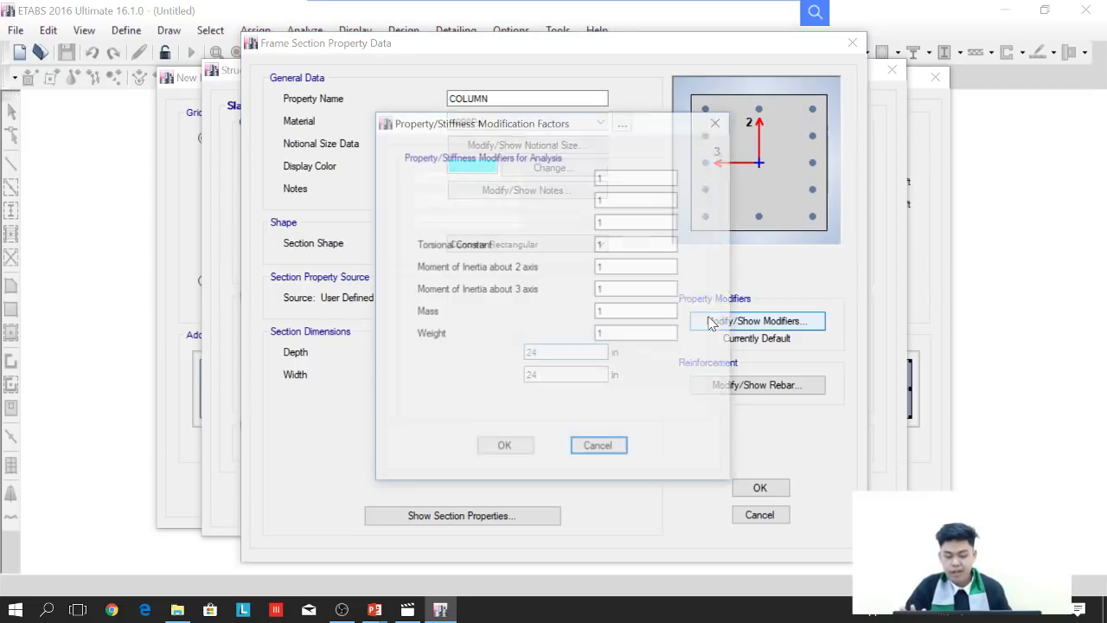
left_click(719, 122)
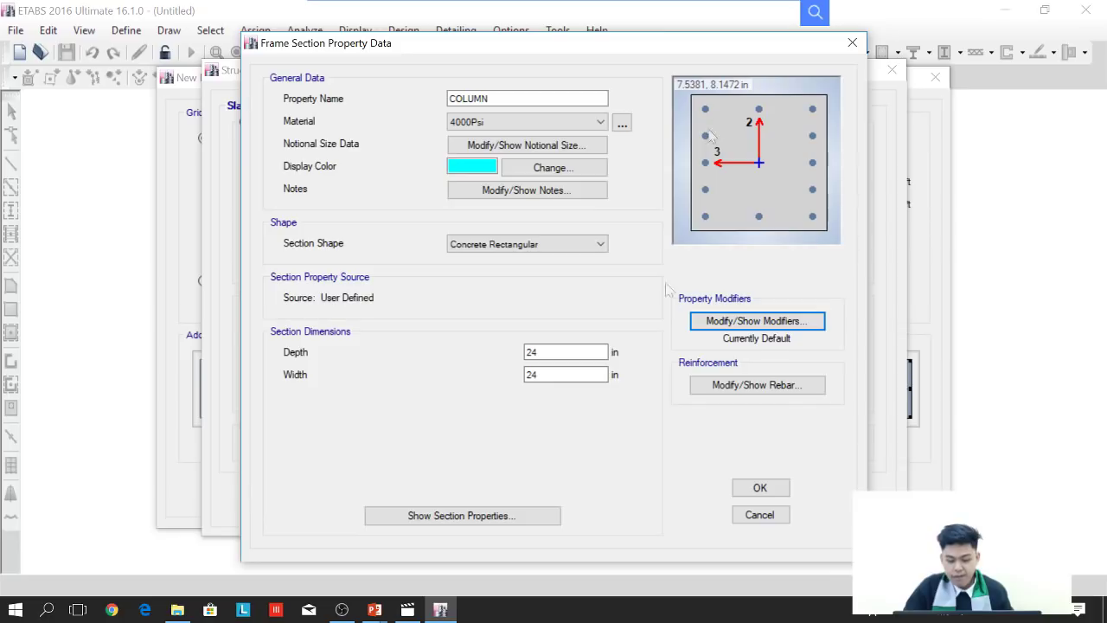
left_click(709, 387)
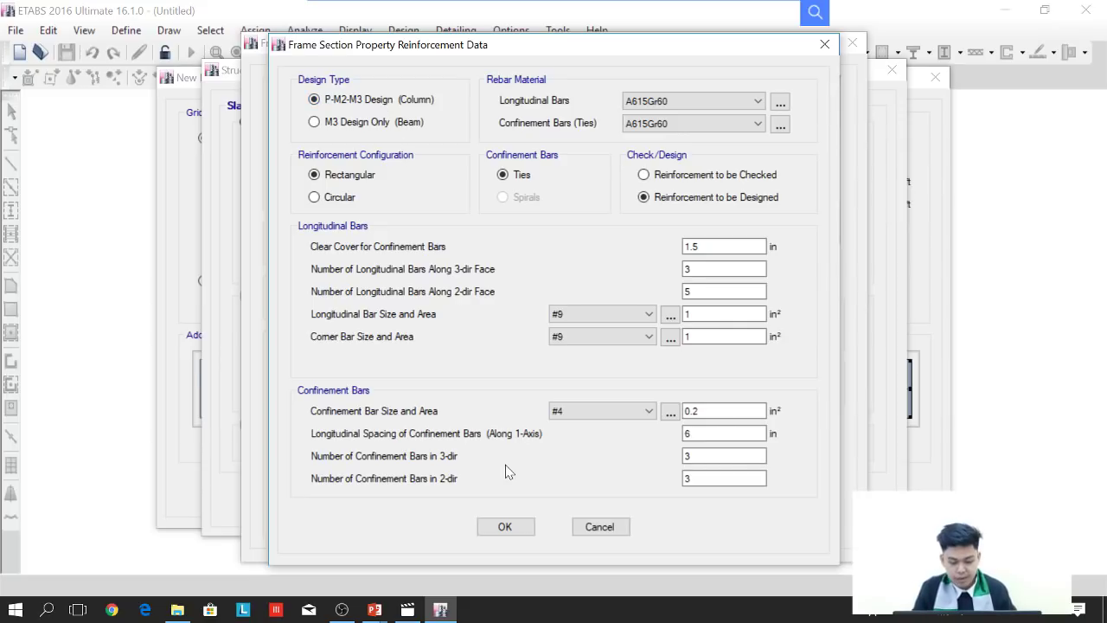
left_click(518, 529)
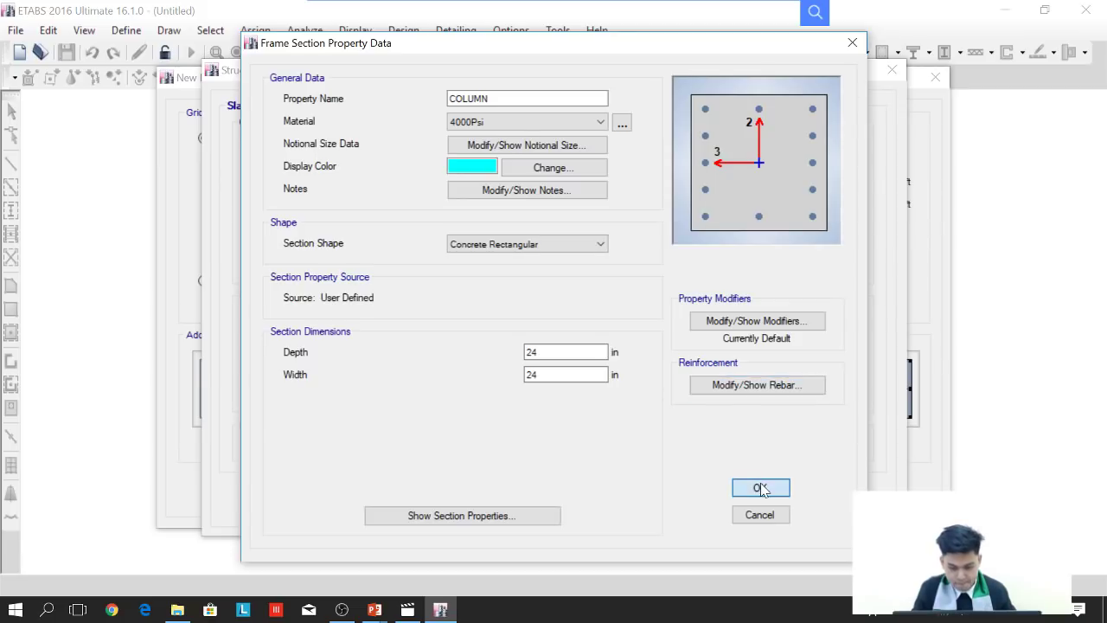
left_click(760, 489)
left_click(663, 479)
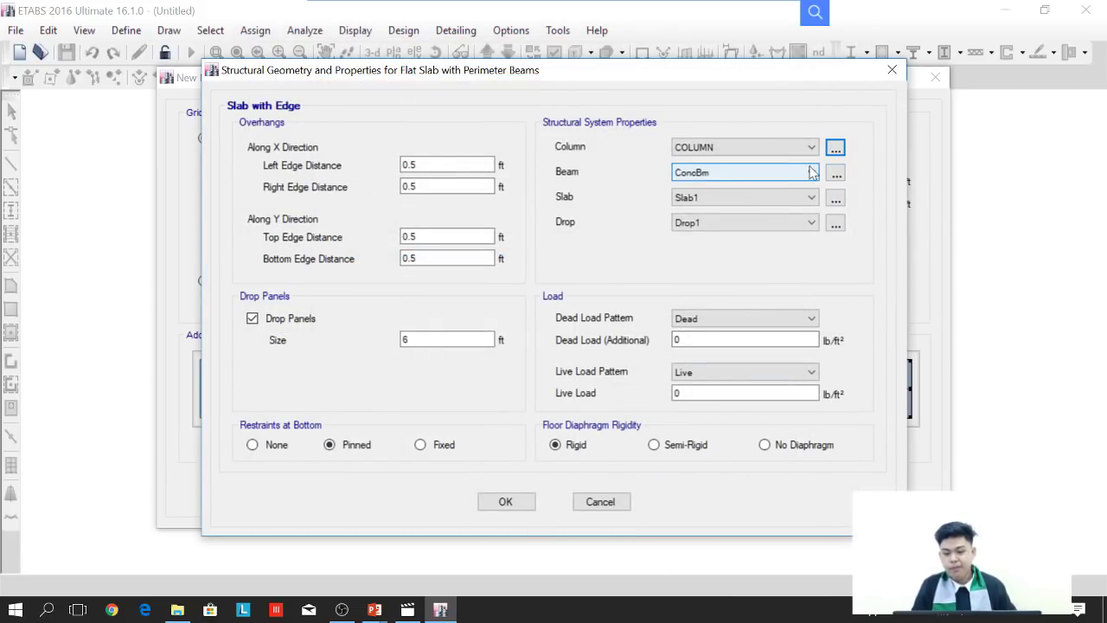
Step: Add a new rectangular concrete frame property for the perimeter beams and name it BEAM
left_click(835, 173)
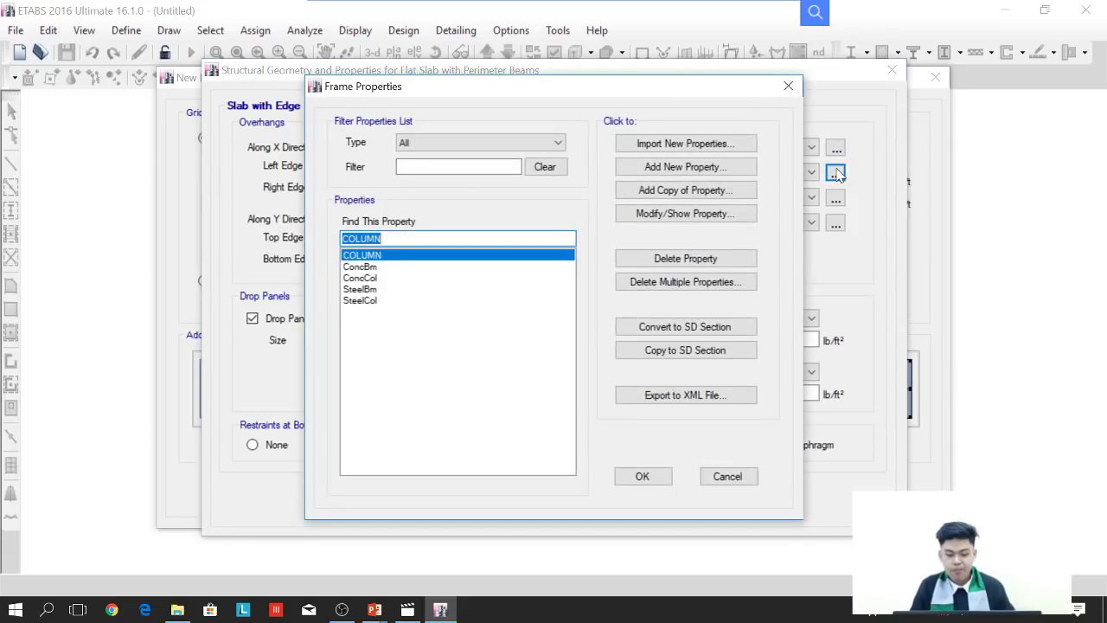
left_click(721, 169)
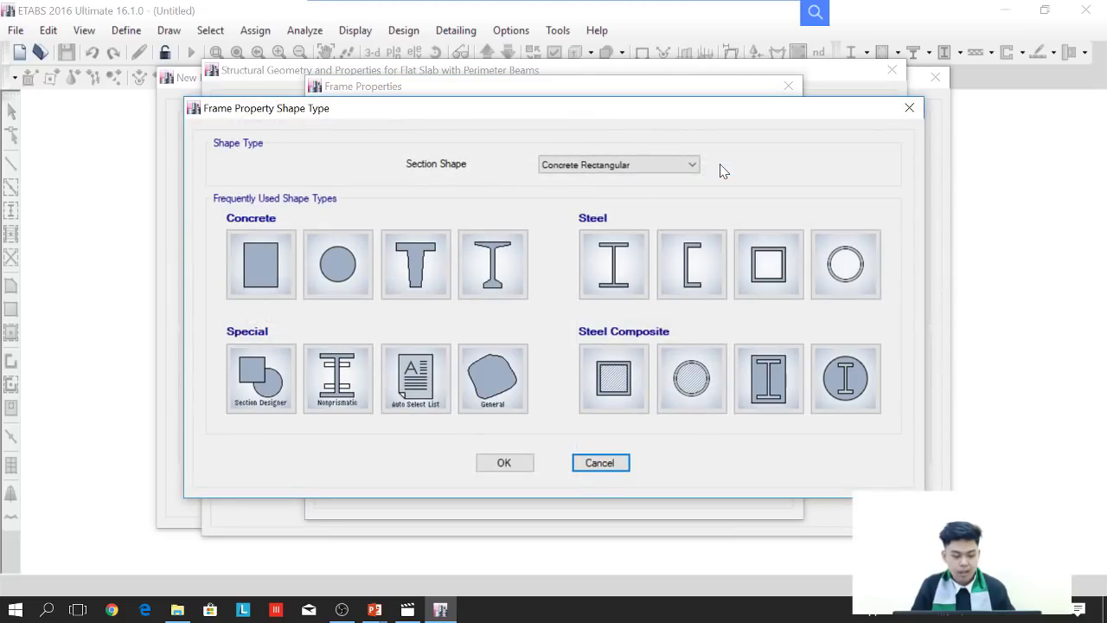
left_click(256, 261)
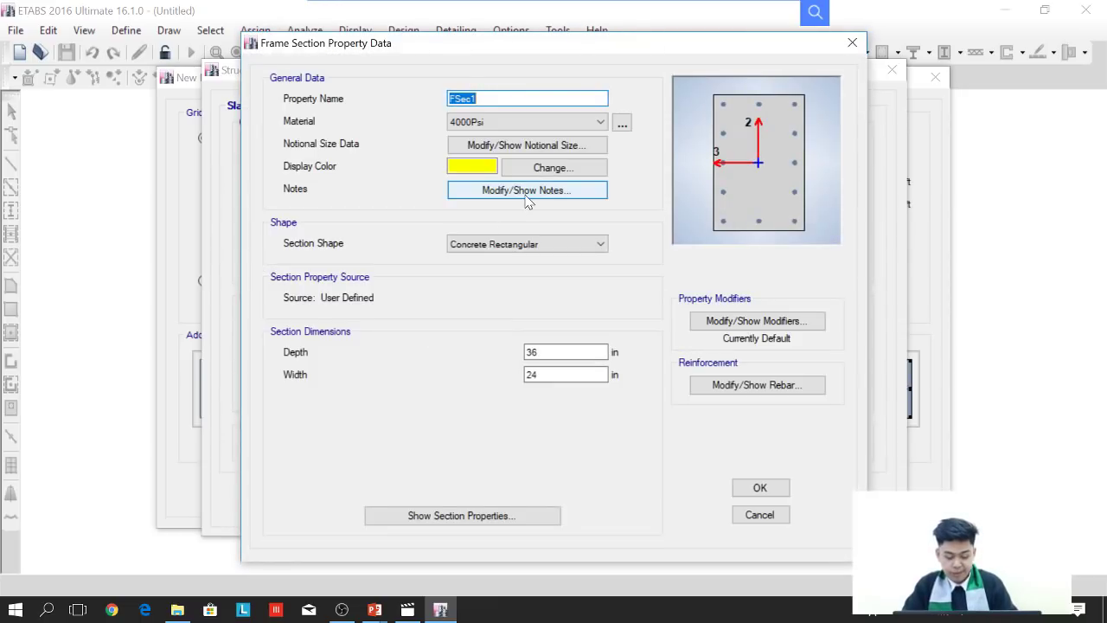
type("BEAM")
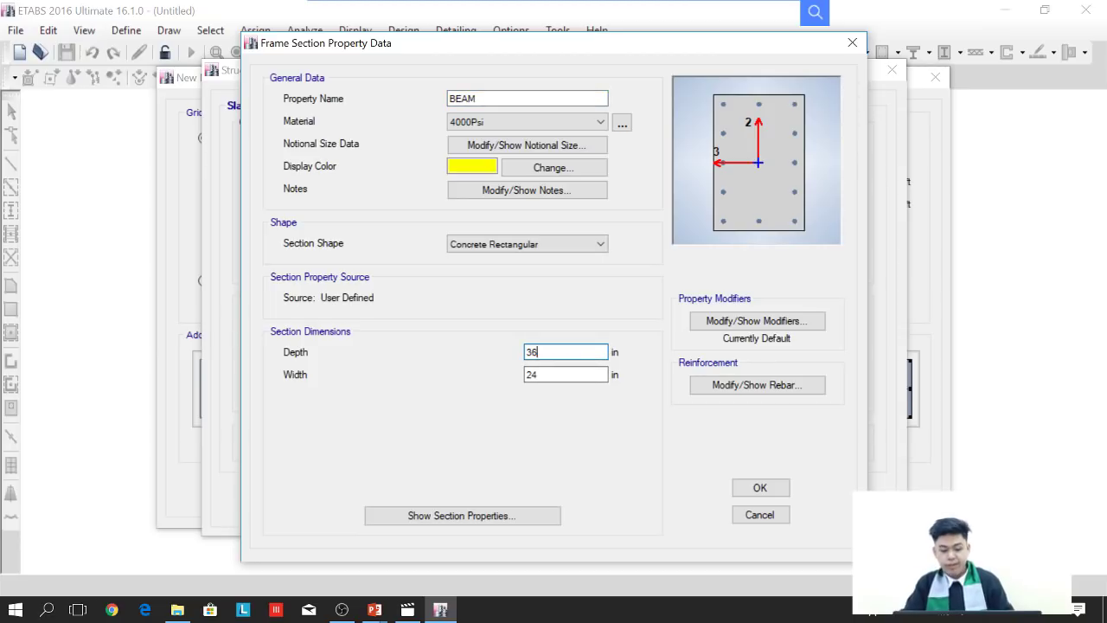
Step: Set the BEAM section's depth to 30 in and check its property modifiers without changing them
key("BackSpace")
type("0")
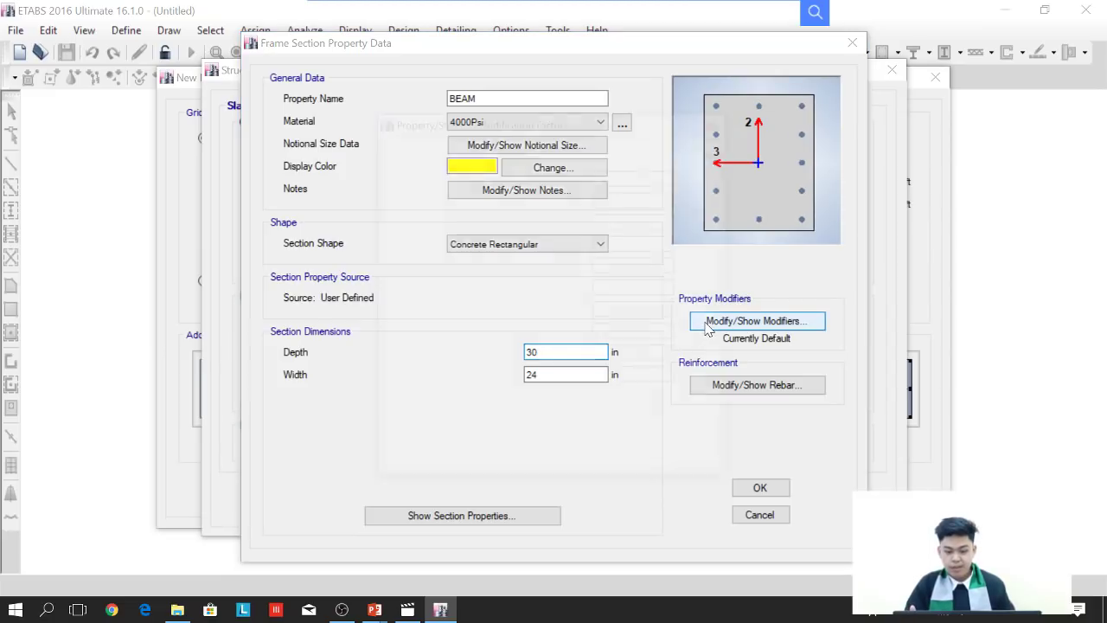
left_click(708, 326)
key("Escape")
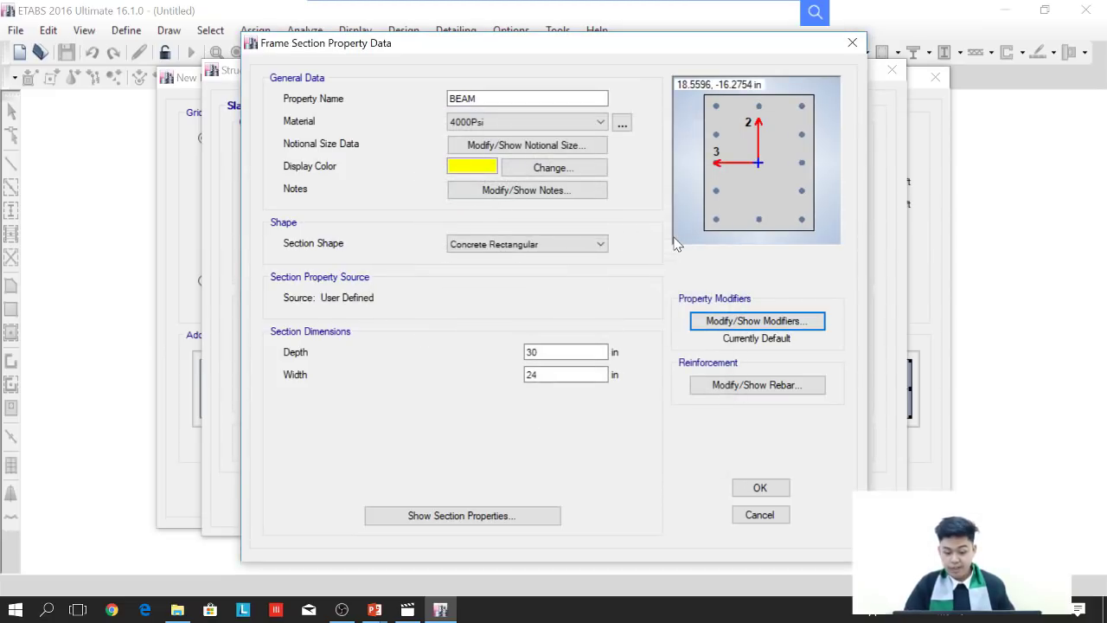
Step: Set the BEAM section's reinforcement design type to M3 Design Only (Beam) and accept BEAM as the slab system's beam property
left_click(720, 387)
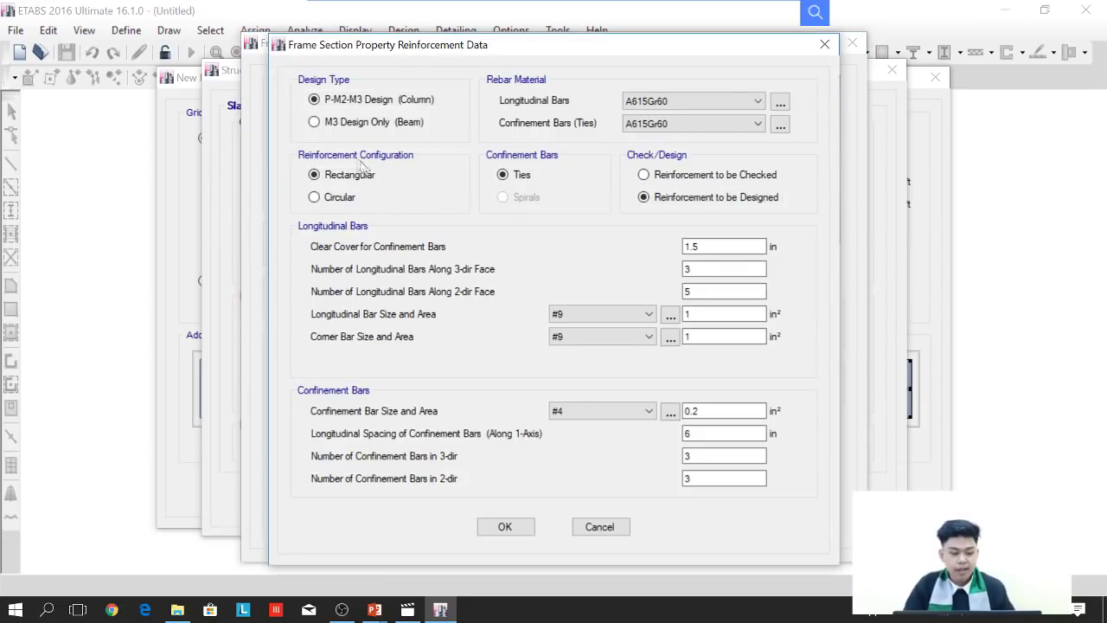
left_click(335, 126)
left_click(509, 291)
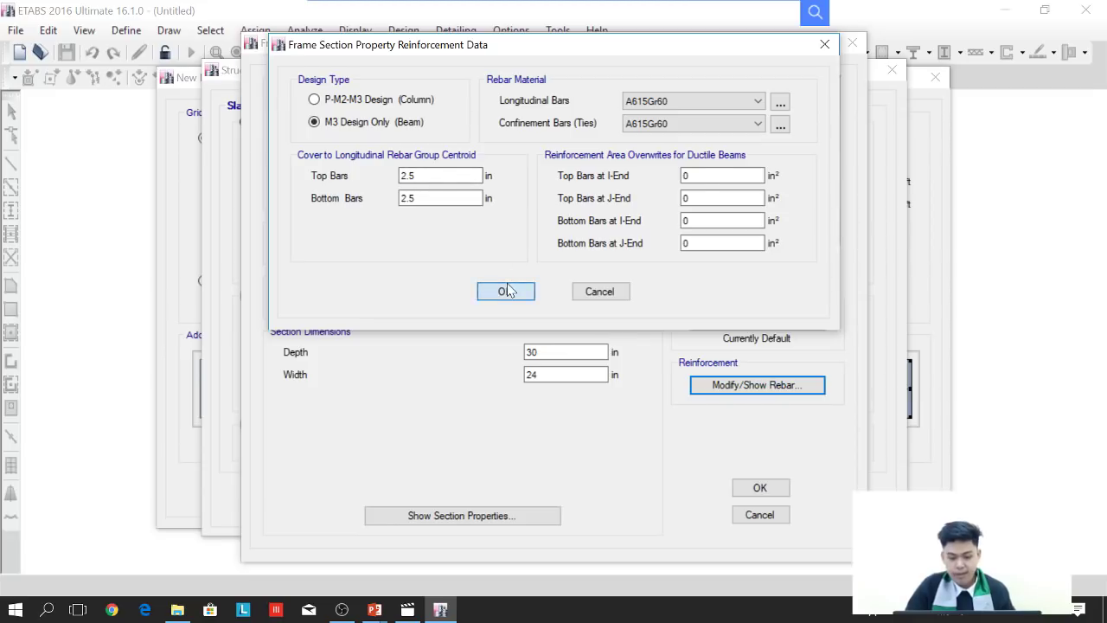
left_click(759, 490)
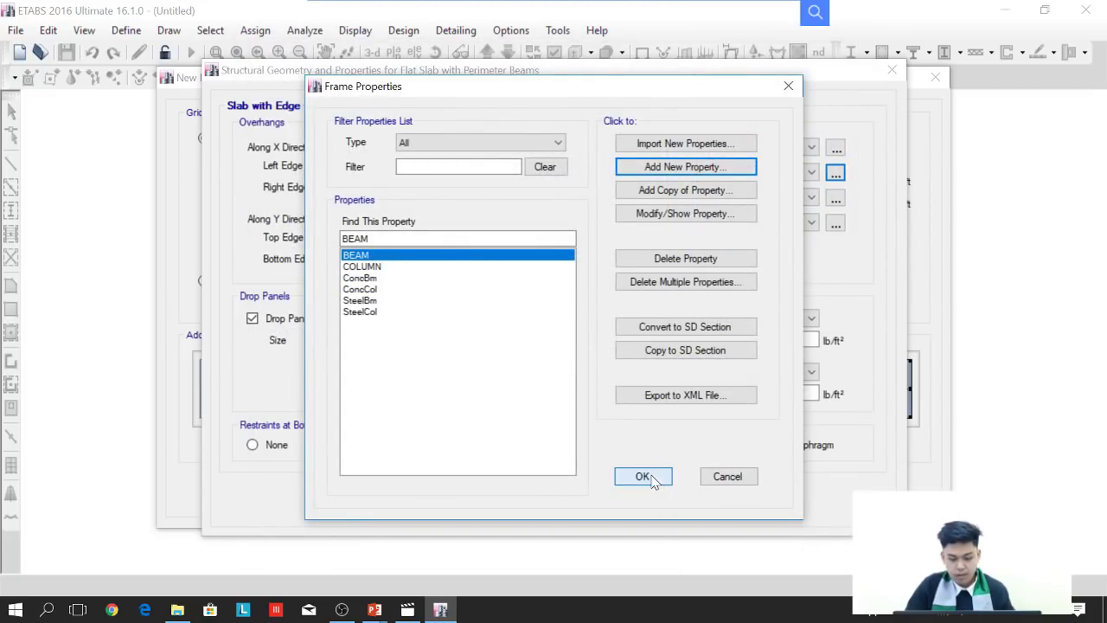
left_click(644, 476)
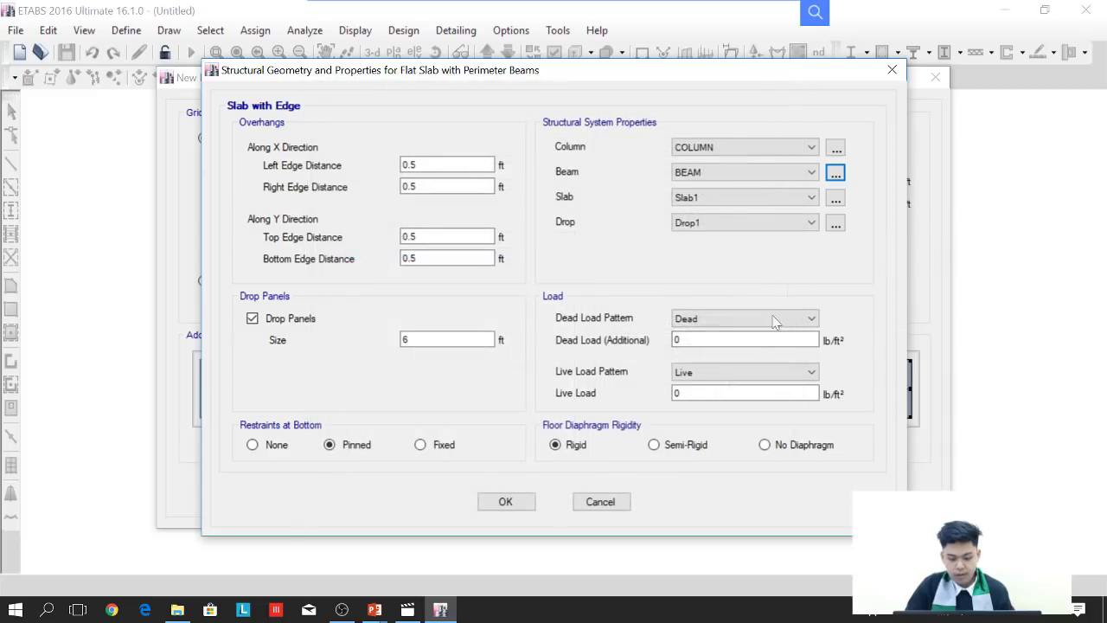
Step: Review the defined slab properties and accept the list with Slab1 highlighted
left_click(836, 199)
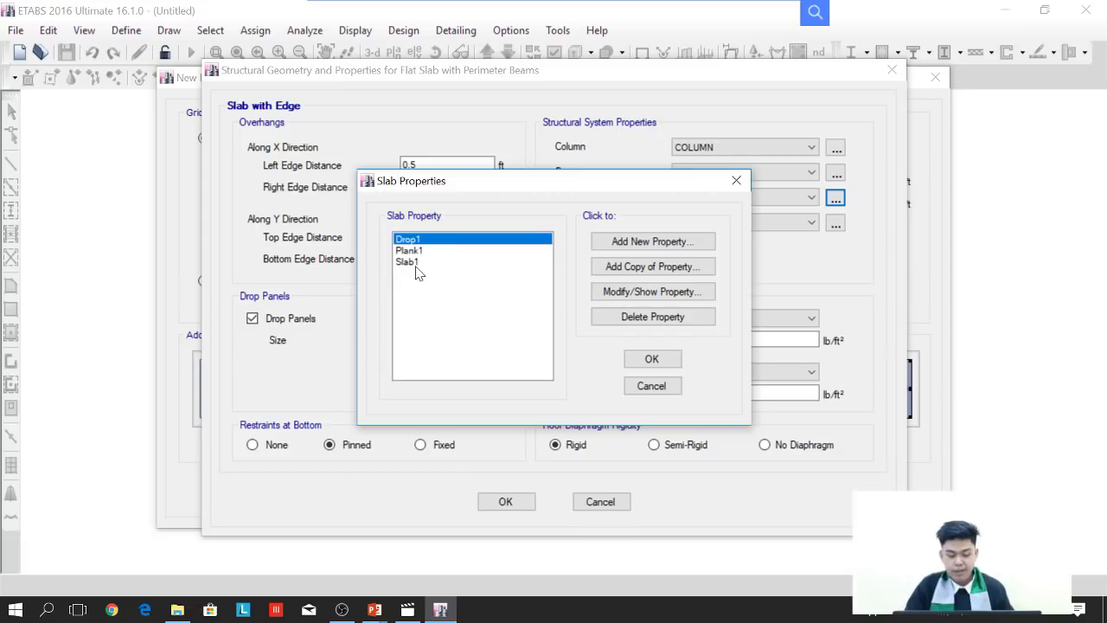
left_click(416, 263)
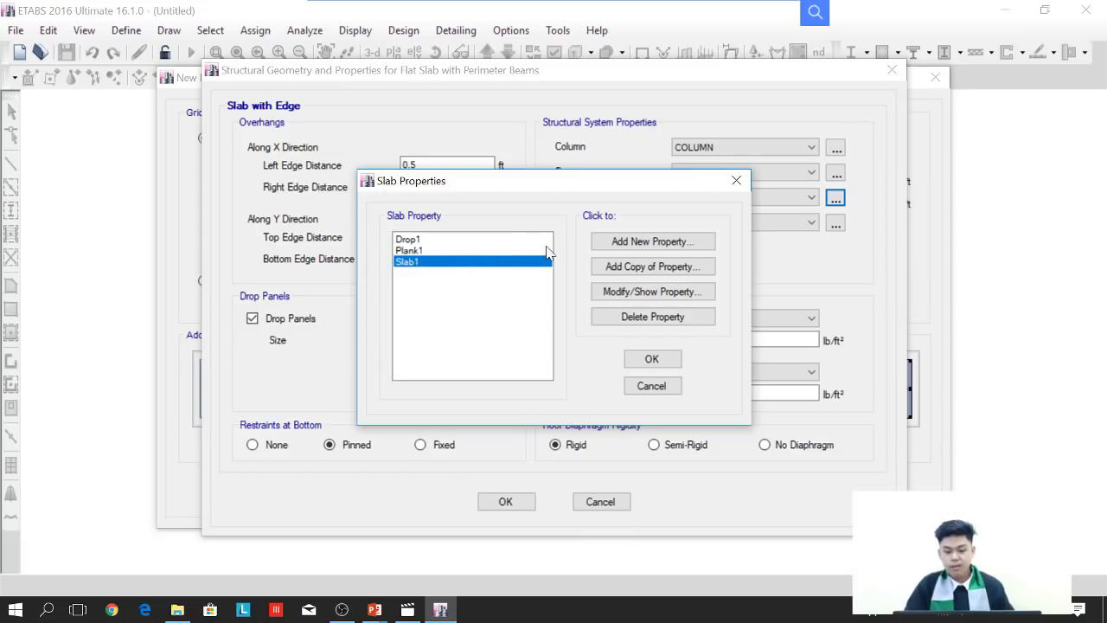
left_click(654, 360)
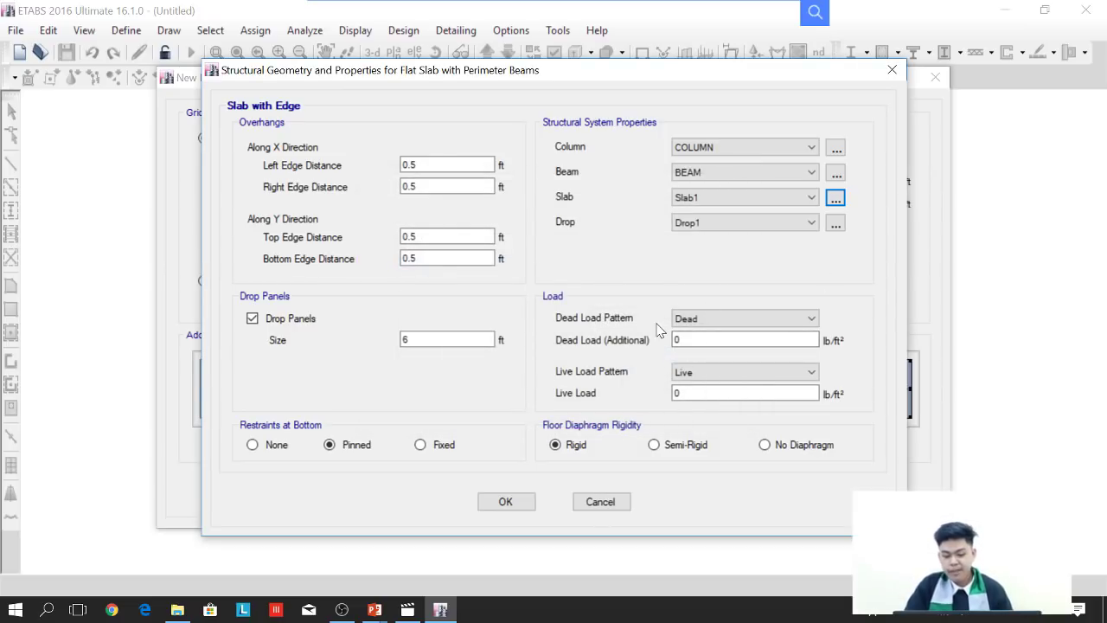
Step: Set the additional dead load to 25 lb/ft² and live load to 80 lb/ft², with Fixed restraints at the bottom
left_click(692, 339)
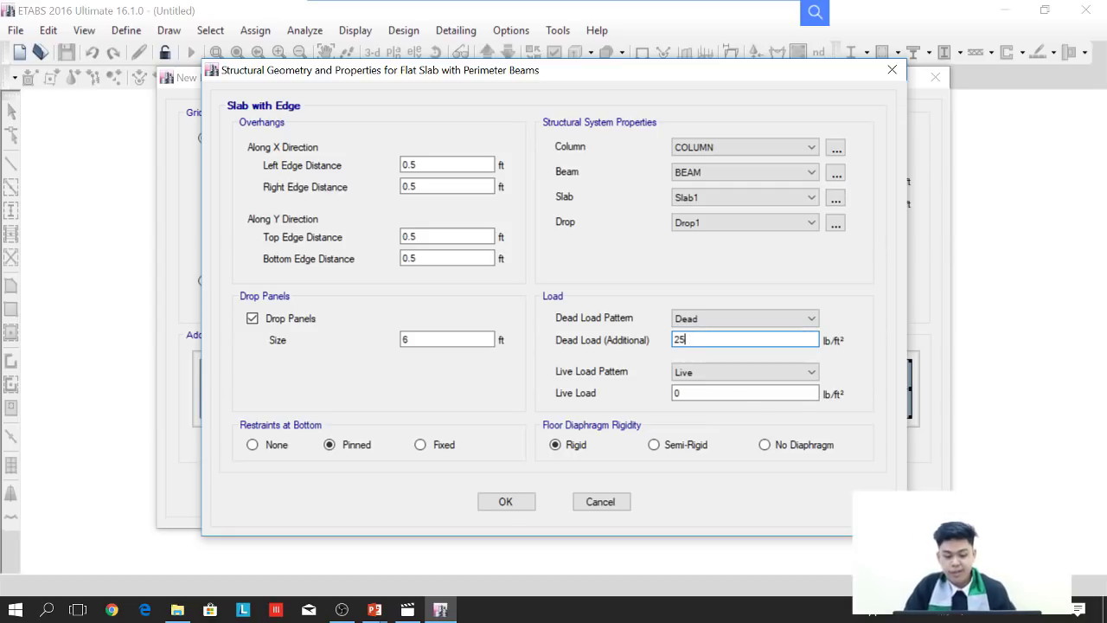
left_click(691, 393)
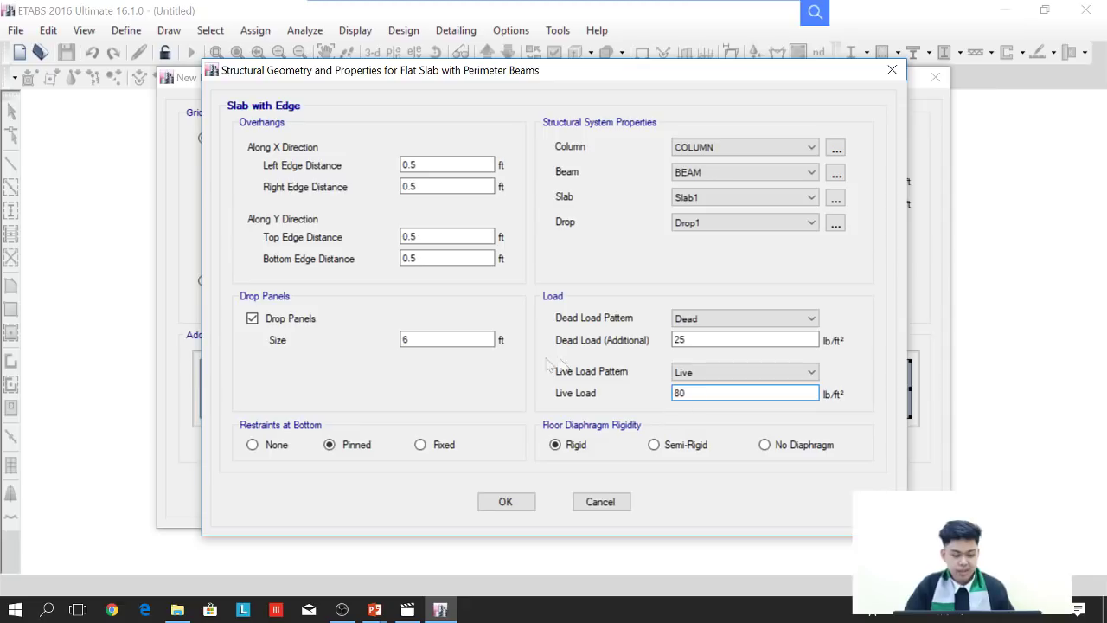
left_click(434, 448)
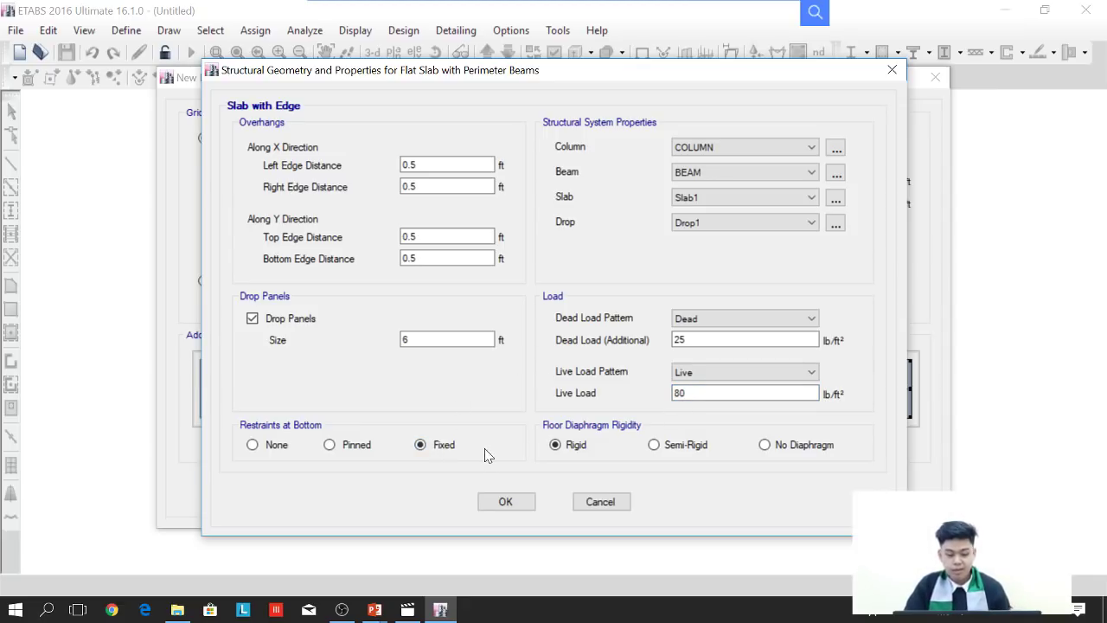
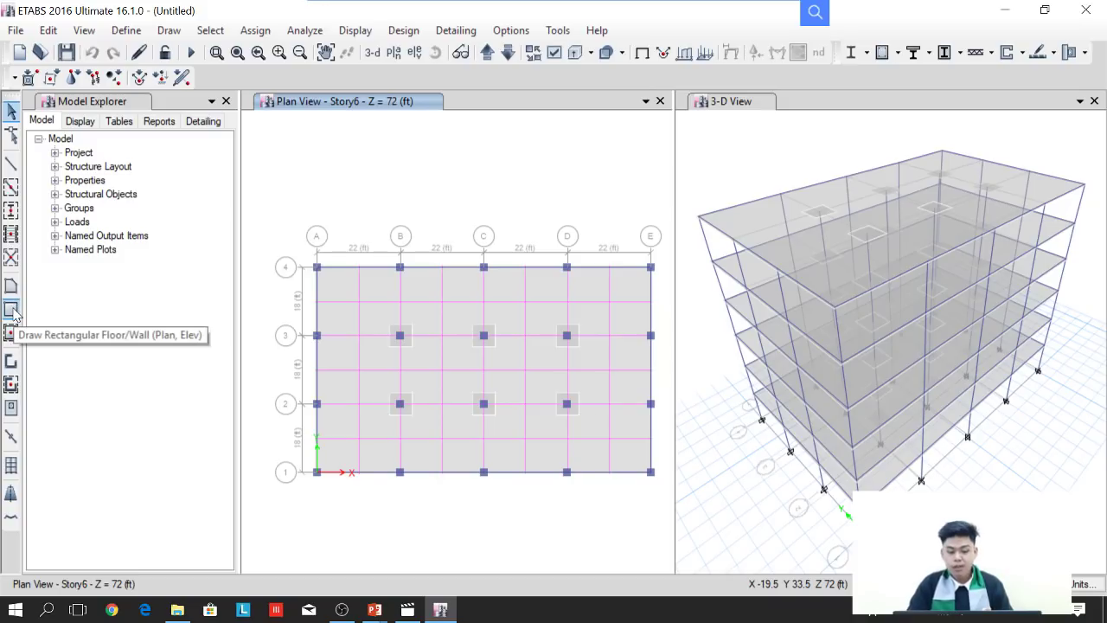
Step: Draw a rectangular floor area with the Opening property from grid intersection C3 to D2 in the Story6 plan
left_click(11, 311)
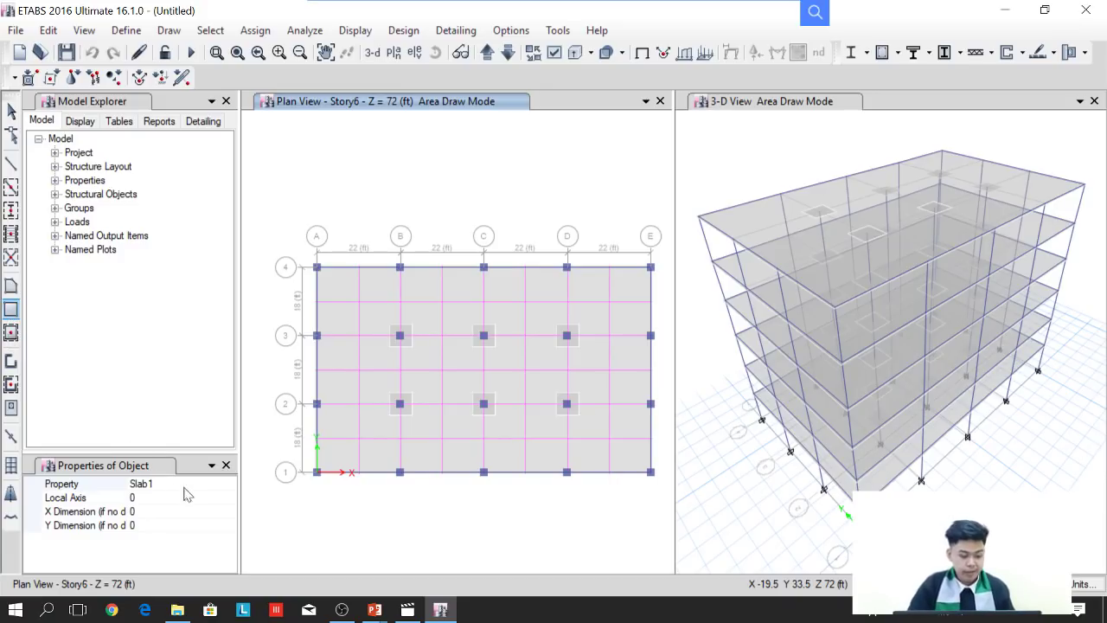
left_click(229, 484)
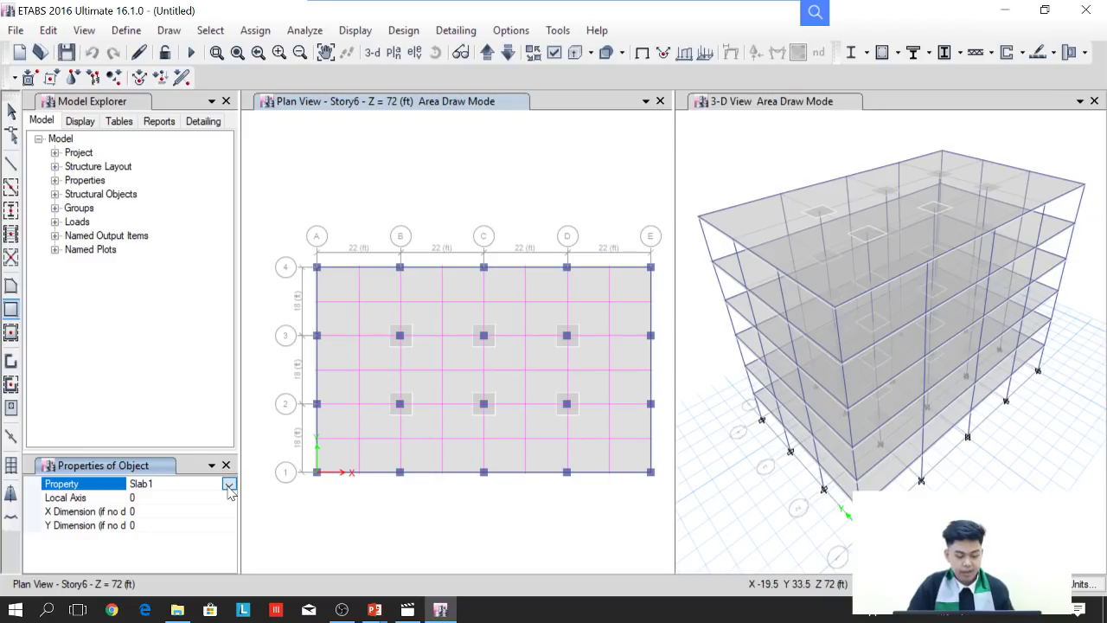
left_click(228, 483)
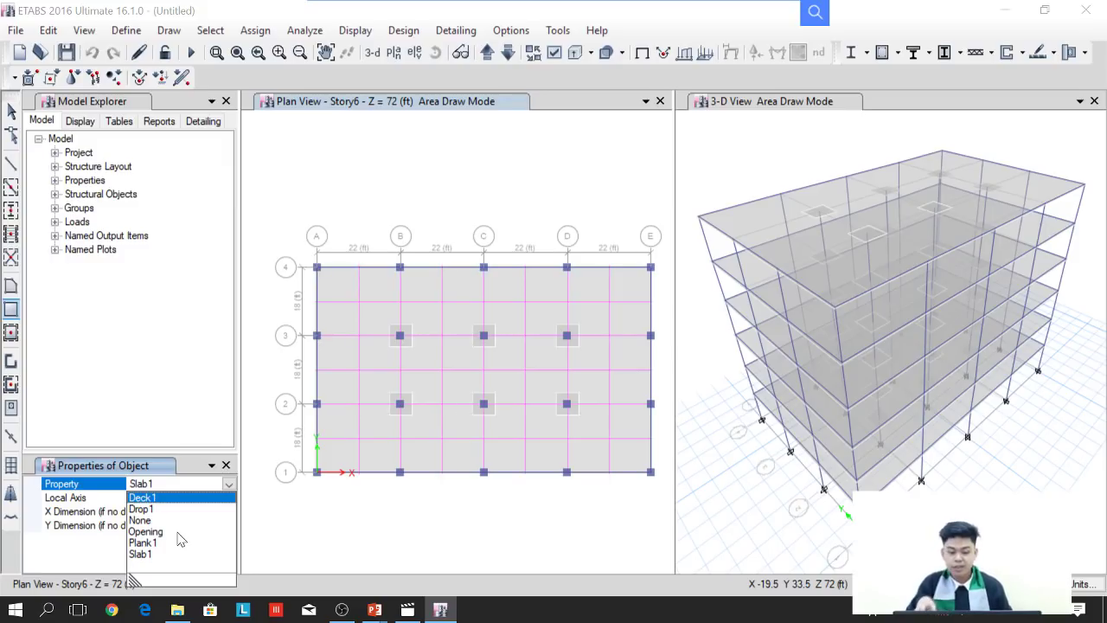
left_click(147, 530)
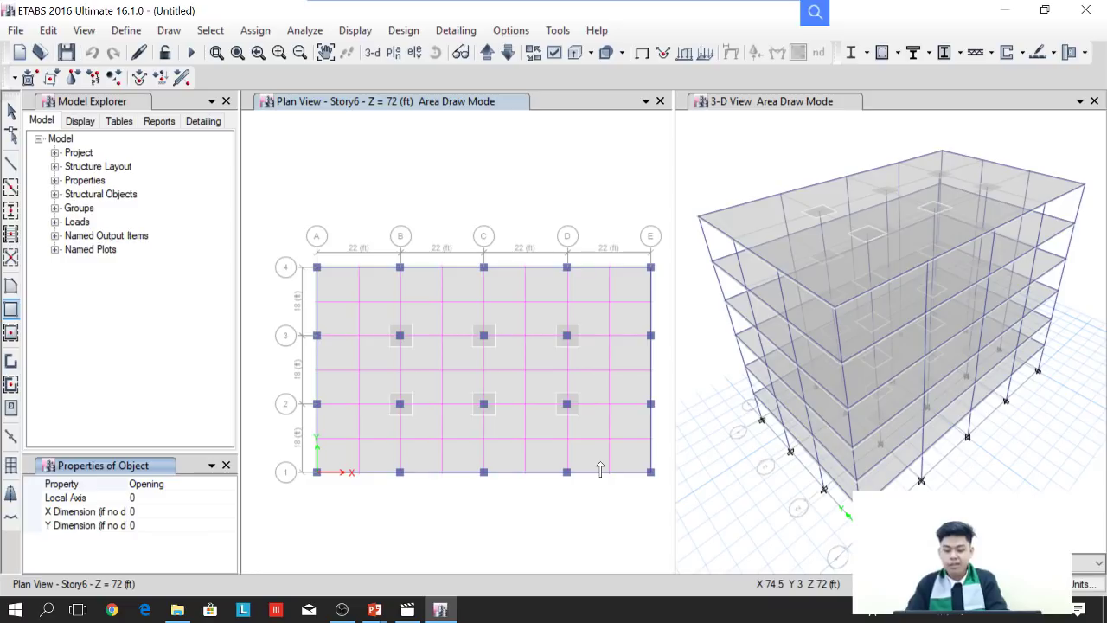
left_click(482, 338)
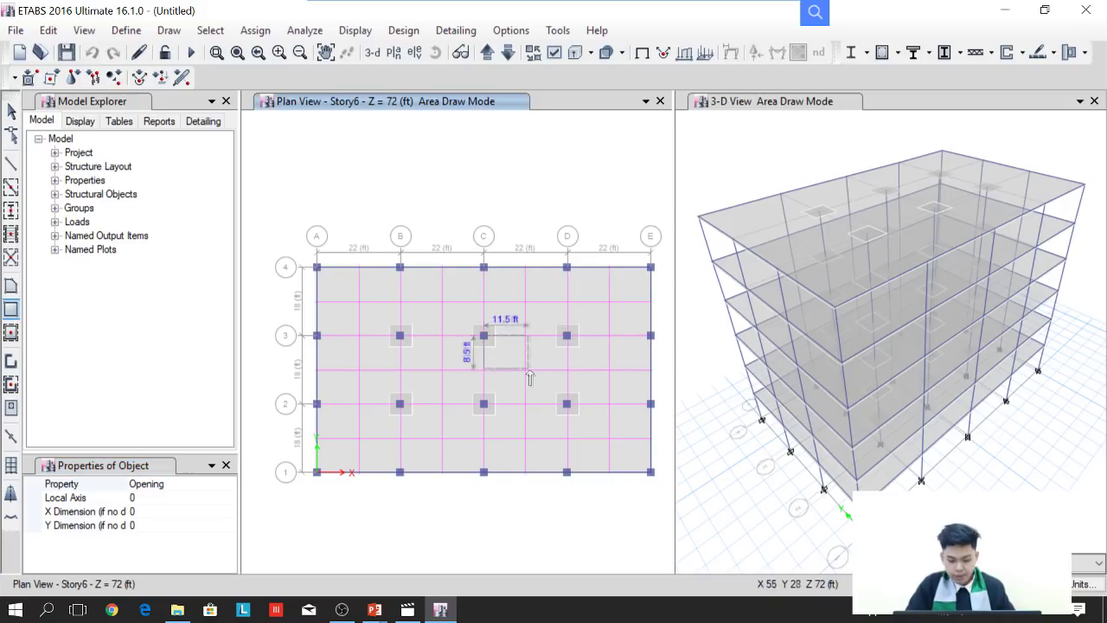
left_click(567, 405)
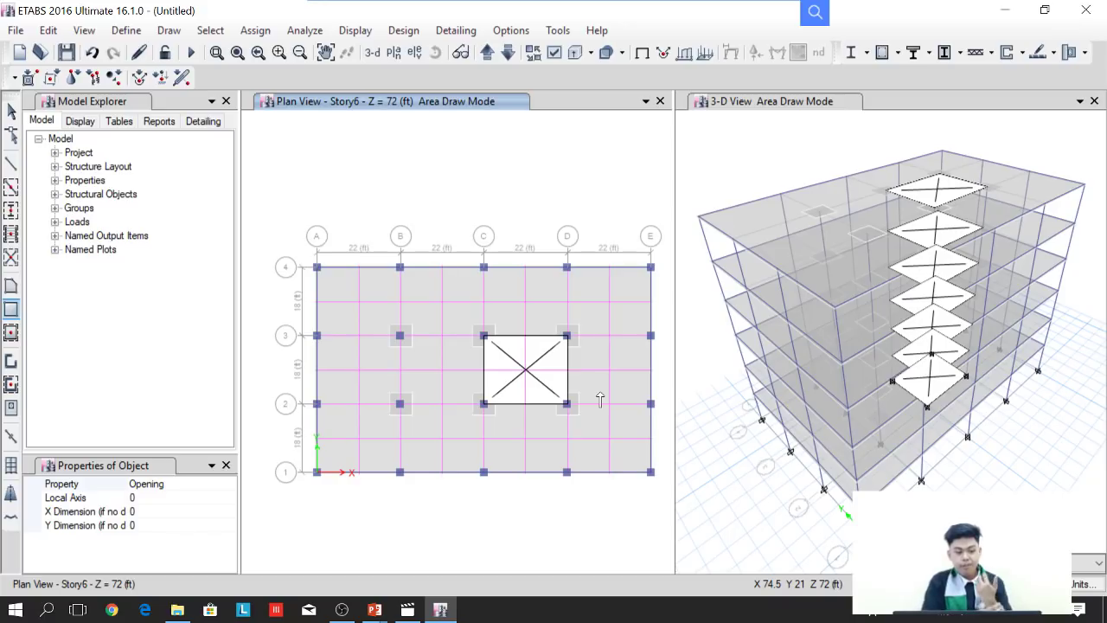
key("Escape")
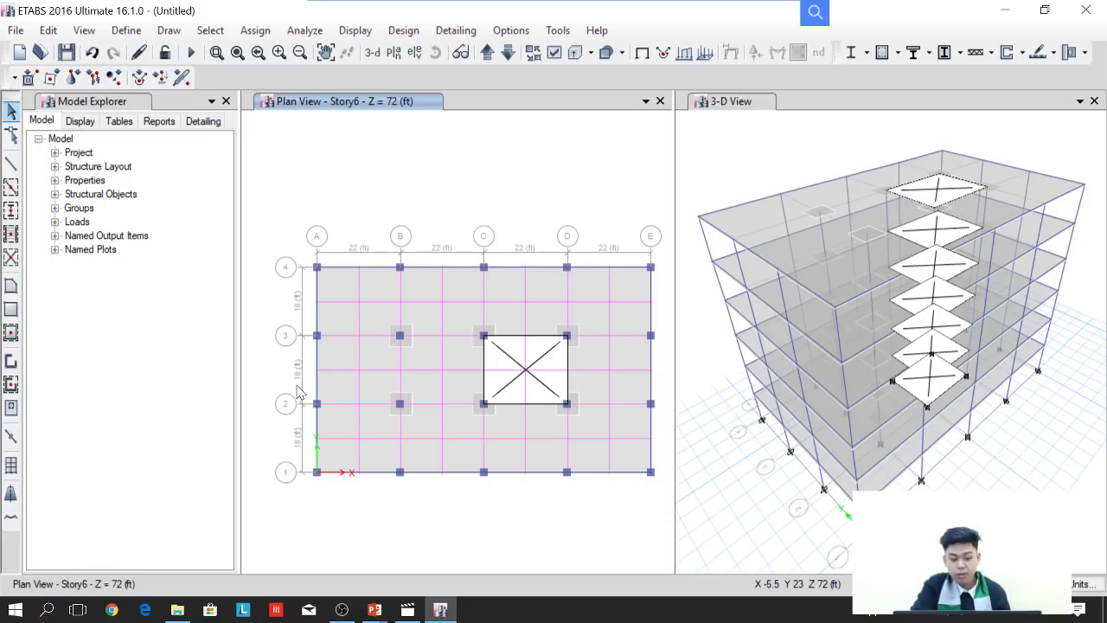
Step: Delete the four columns at the opening's corners, grid intersections C3, D3, C2 and D2, on all storeys
left_click(485, 336, "ctrl")
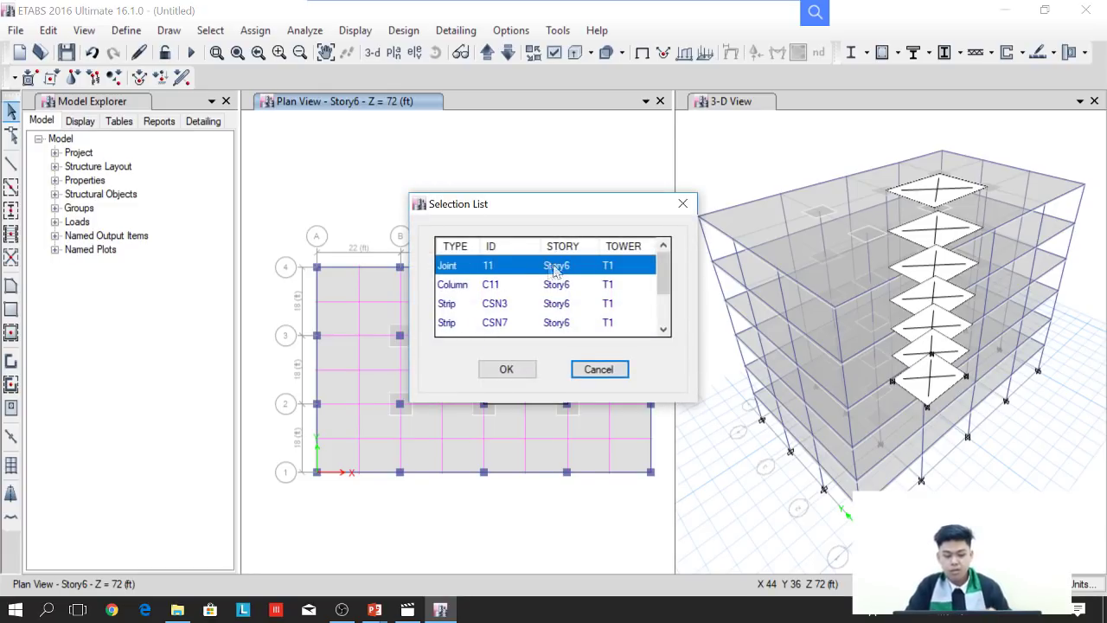
left_click(512, 285)
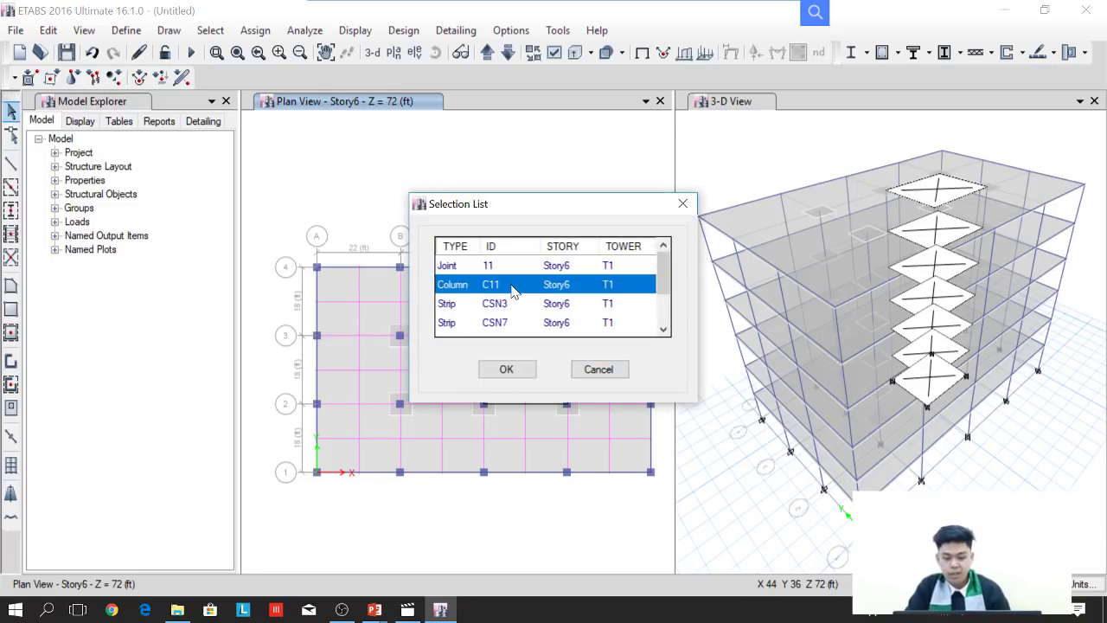
left_click(507, 370)
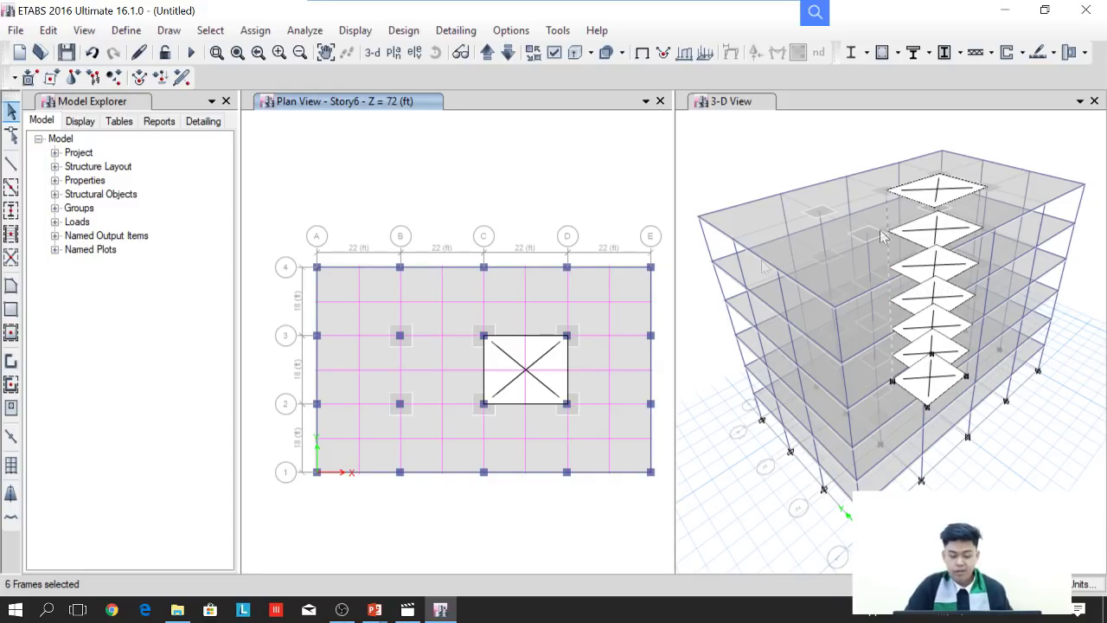
left_click(567, 337, "ctrl")
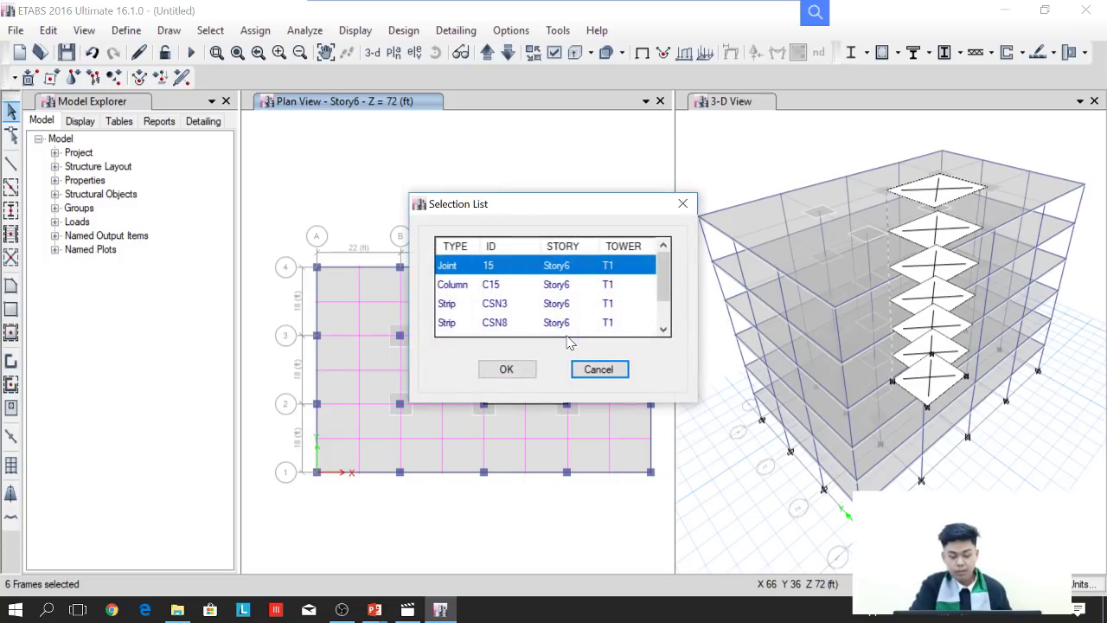
left_click(529, 287)
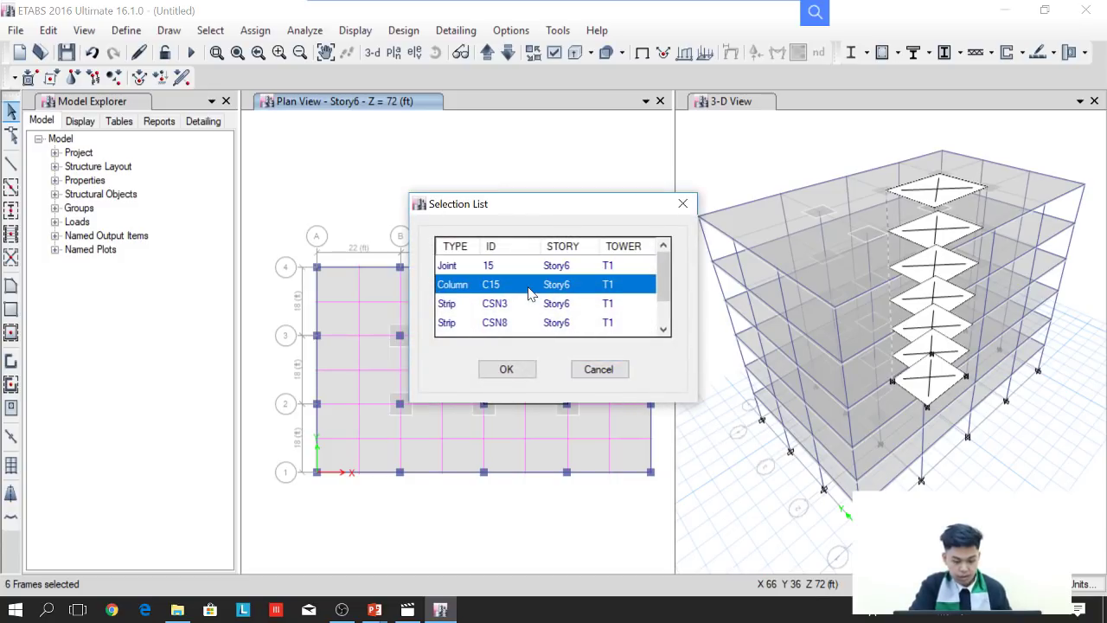
left_click(510, 369)
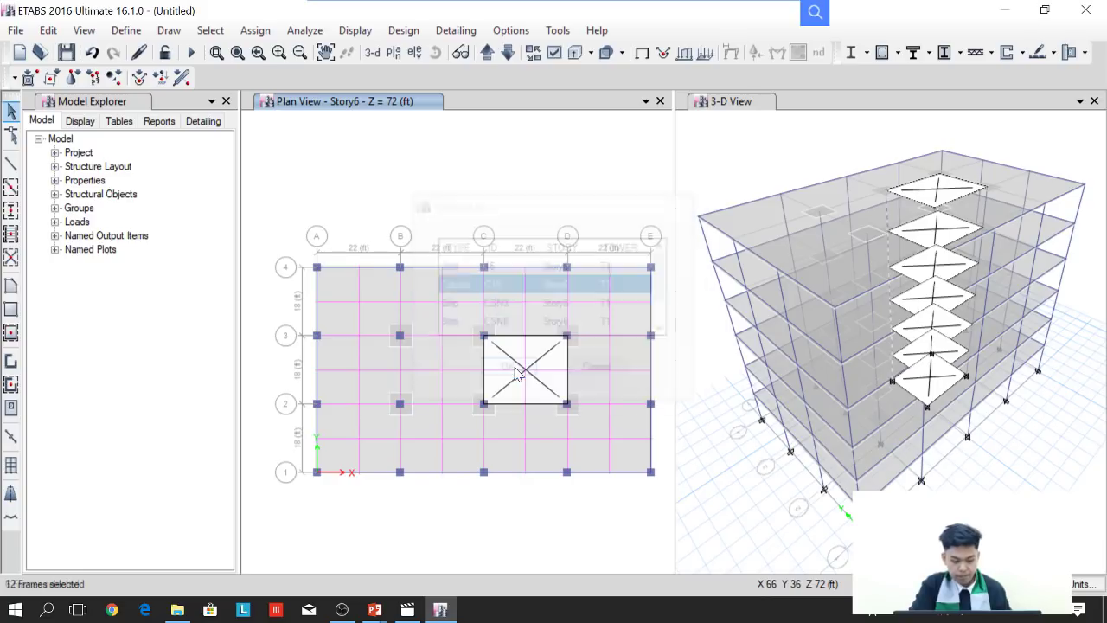
left_click(480, 405, "ctrl")
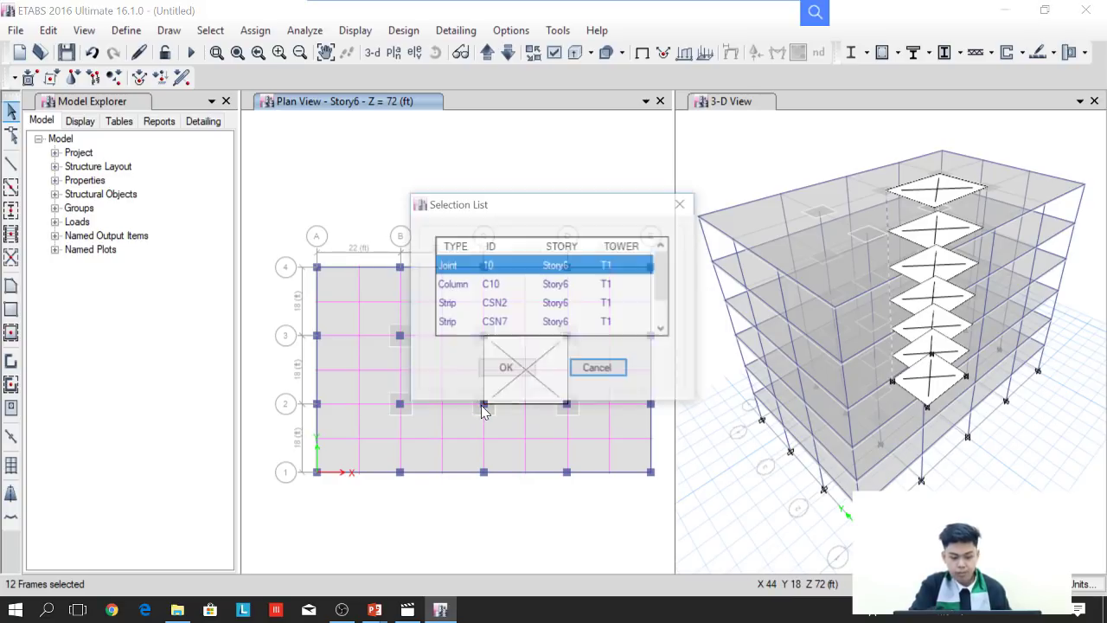
left_click(484, 286)
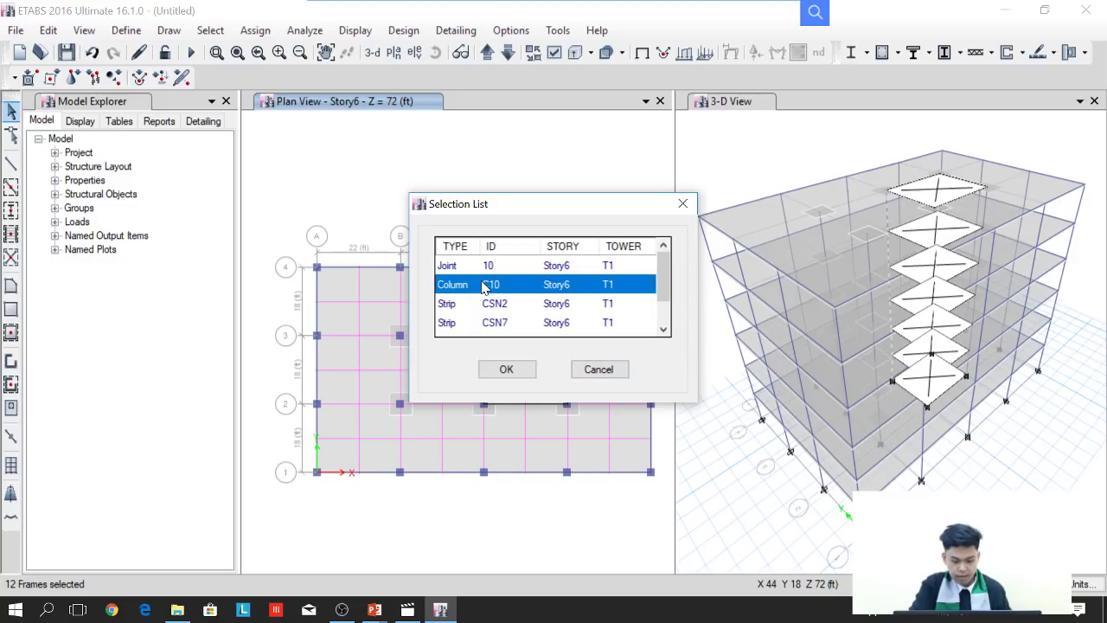
left_click(509, 369)
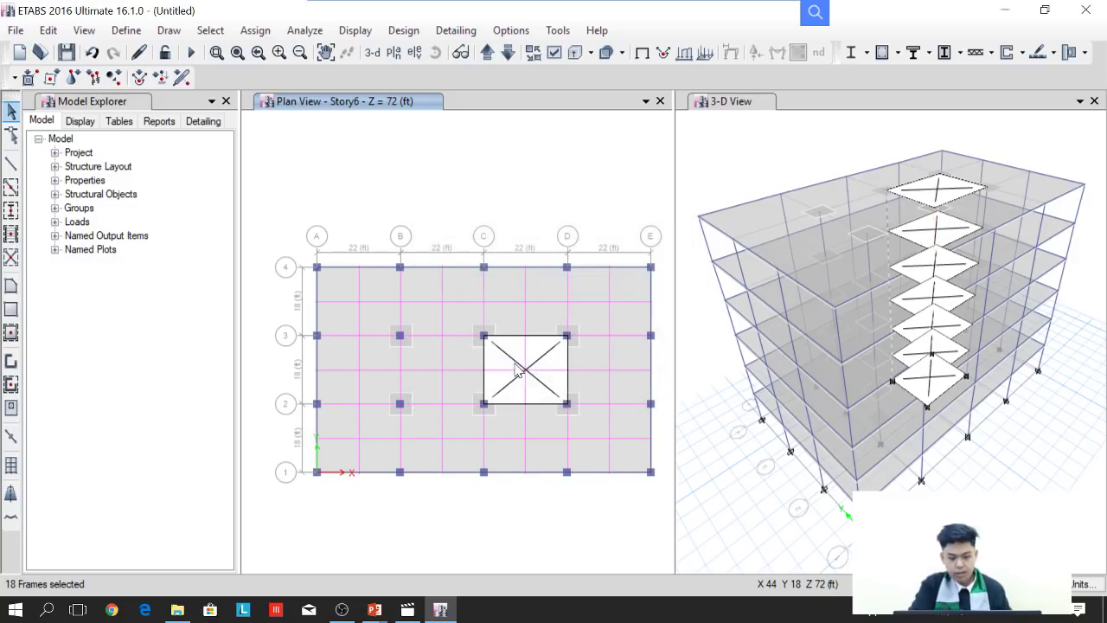
left_click(568, 406, "ctrl")
left_click_drag(519, 285, 506, 371)
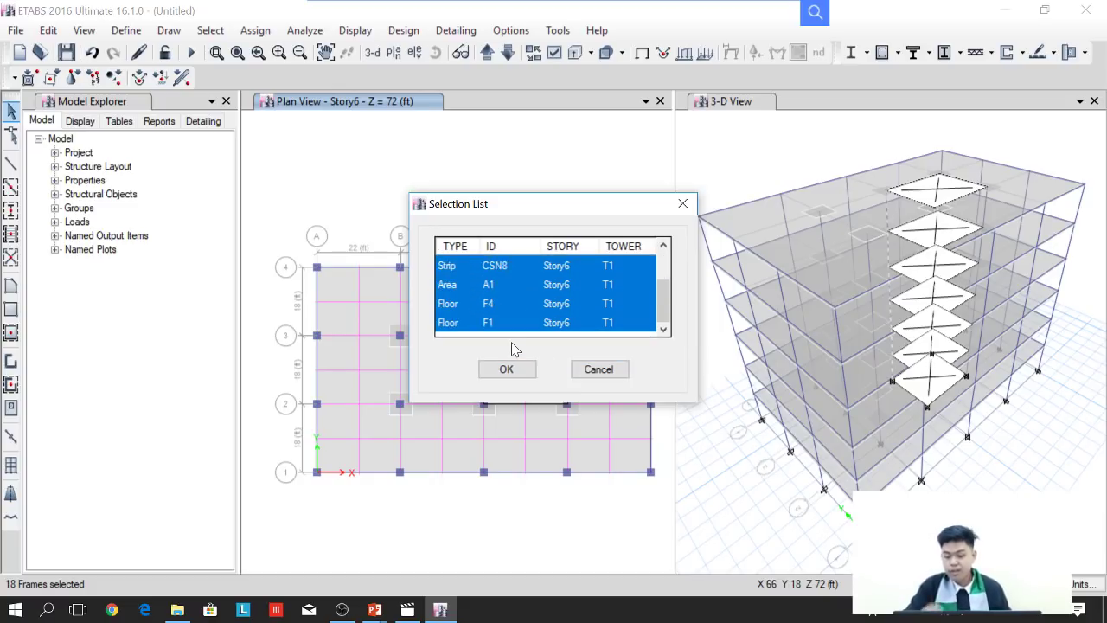
left_click(507, 368)
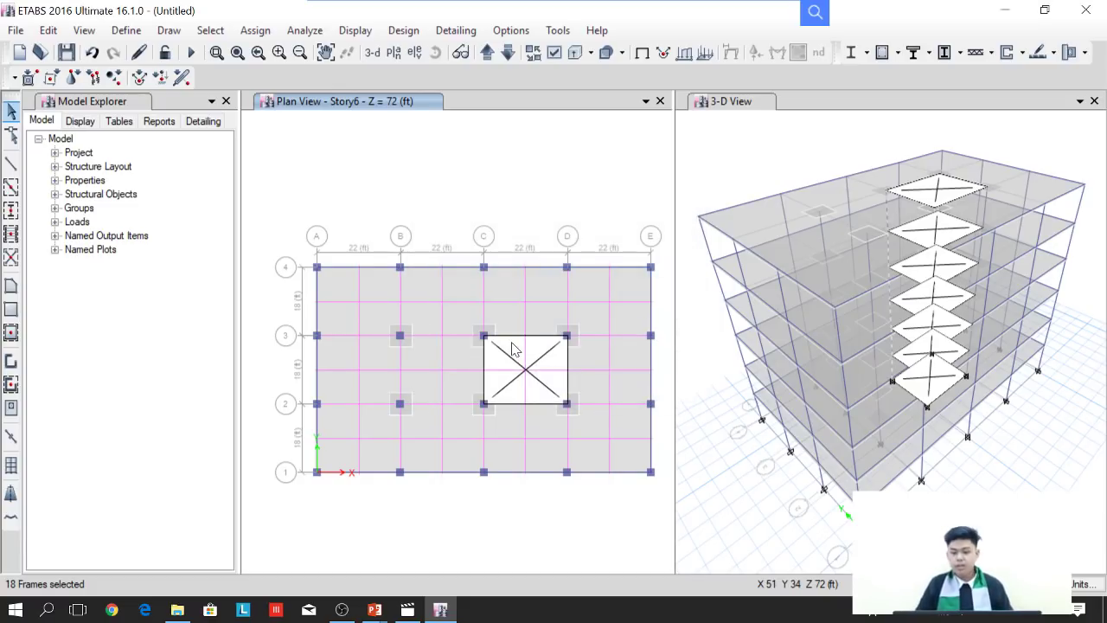
left_click(568, 404, "ctrl")
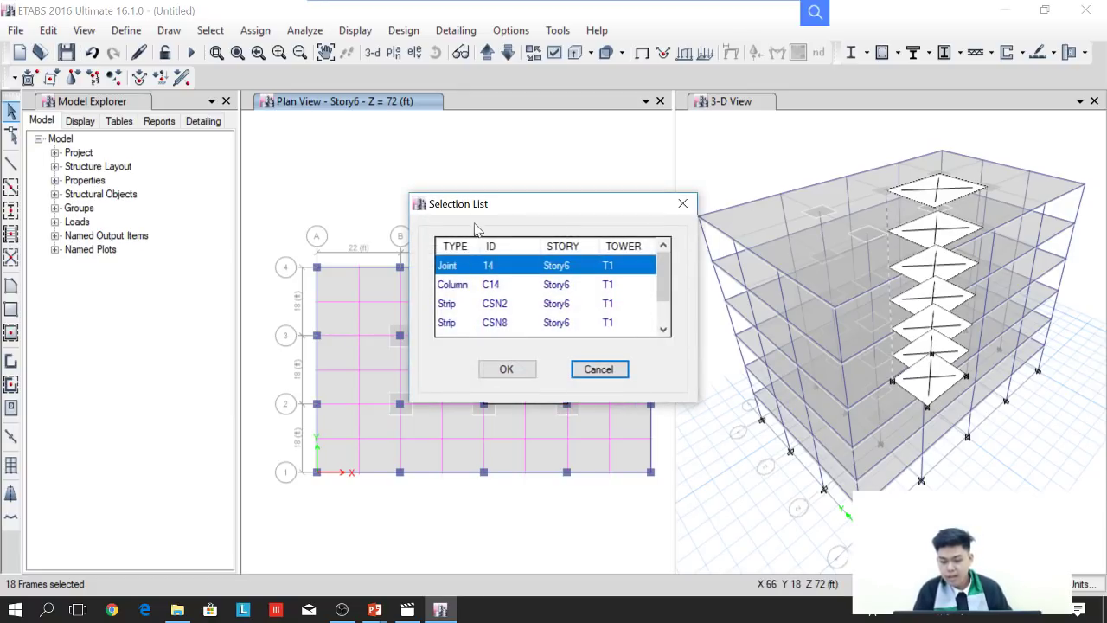
left_click(474, 283)
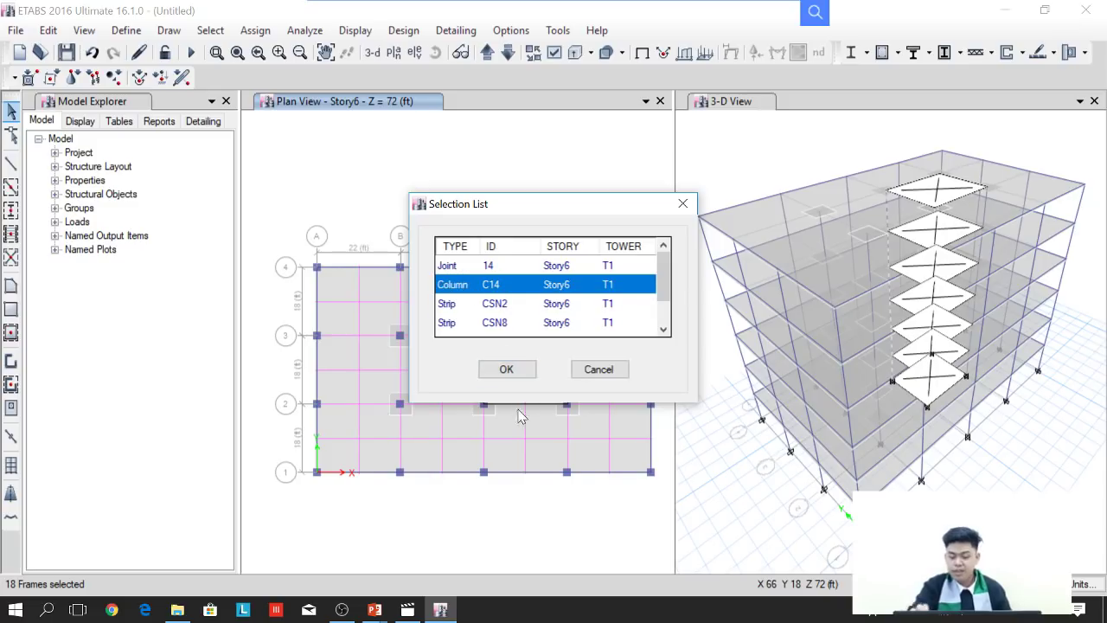
left_click(507, 370)
key("ctrl+q")
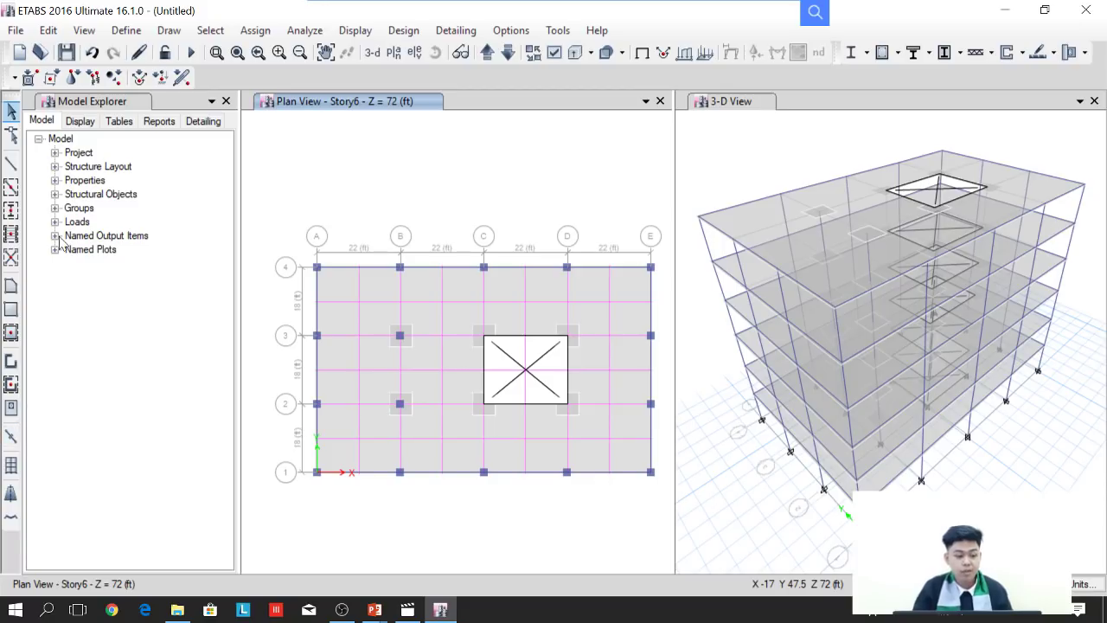
Step: Start an E-shaped wall stack with LX of 18 ft and both LY1 and LY2 of 11 ft
left_click(169, 29)
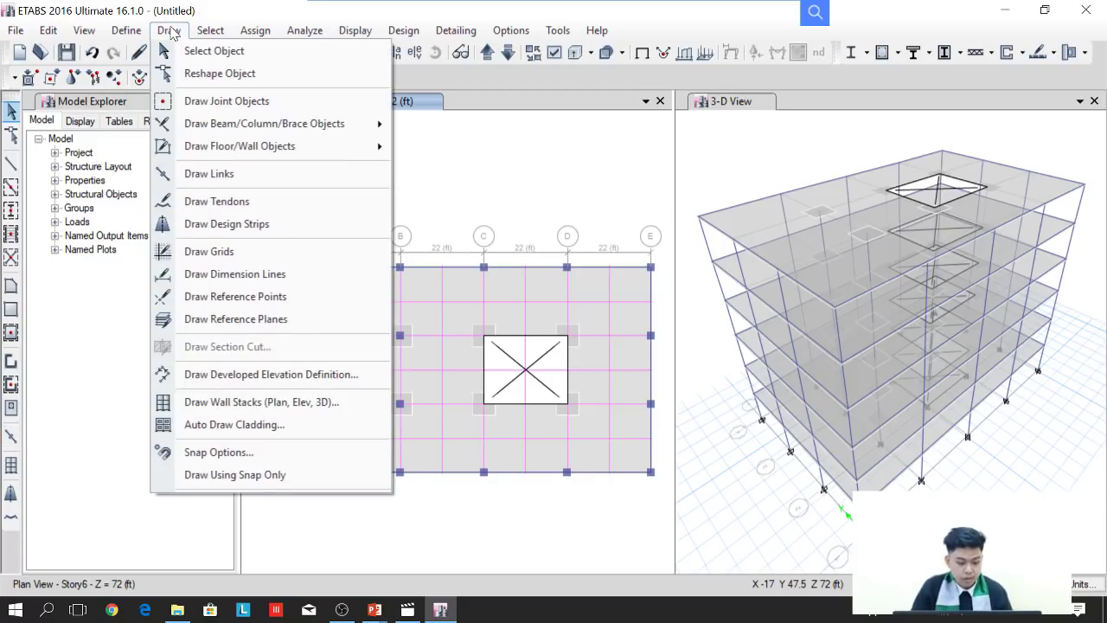
left_click(223, 402)
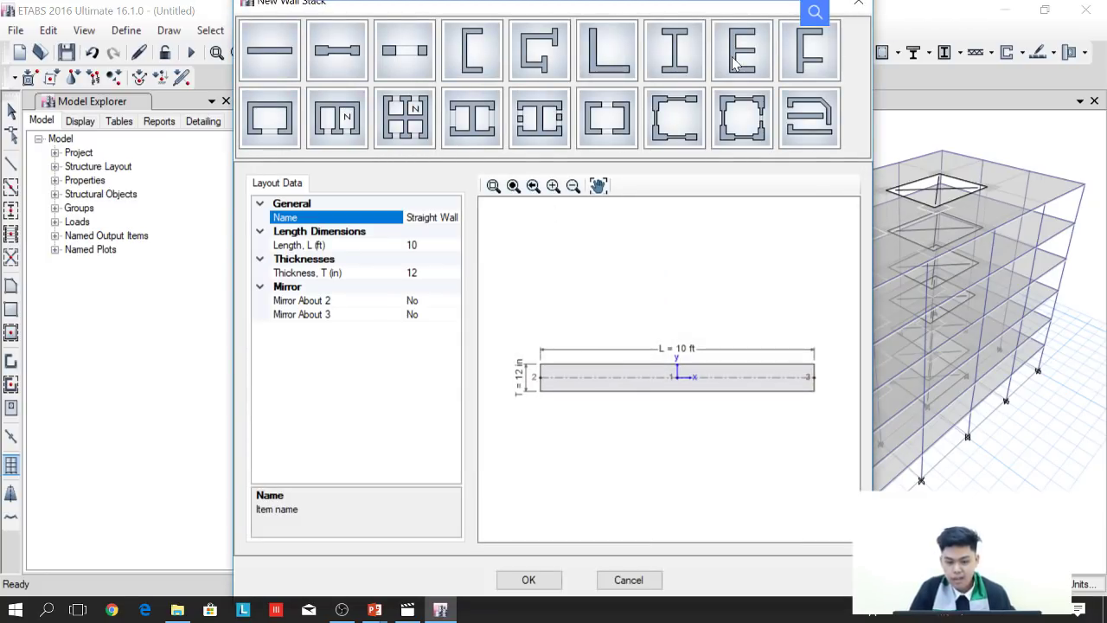
left_click(733, 63)
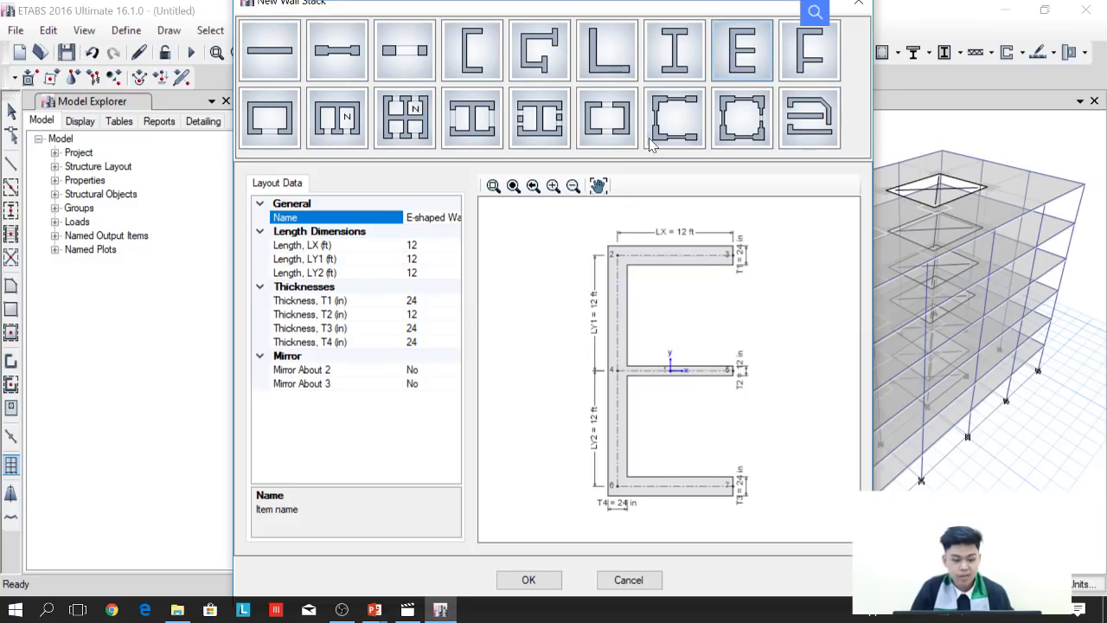
left_click(434, 246)
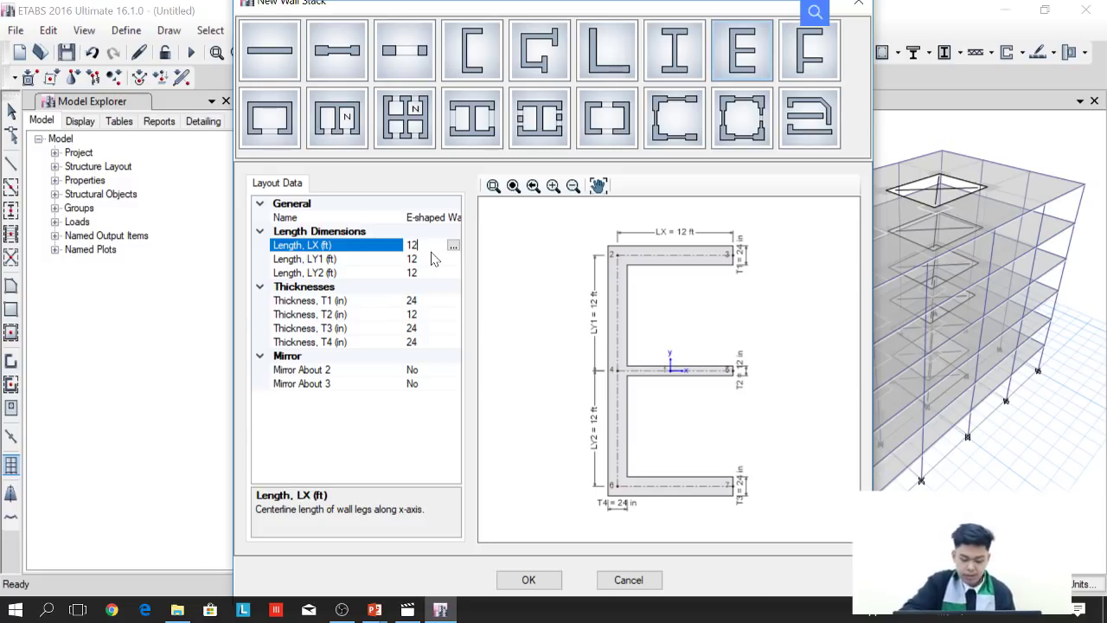
key("BackSpace")
type("8")
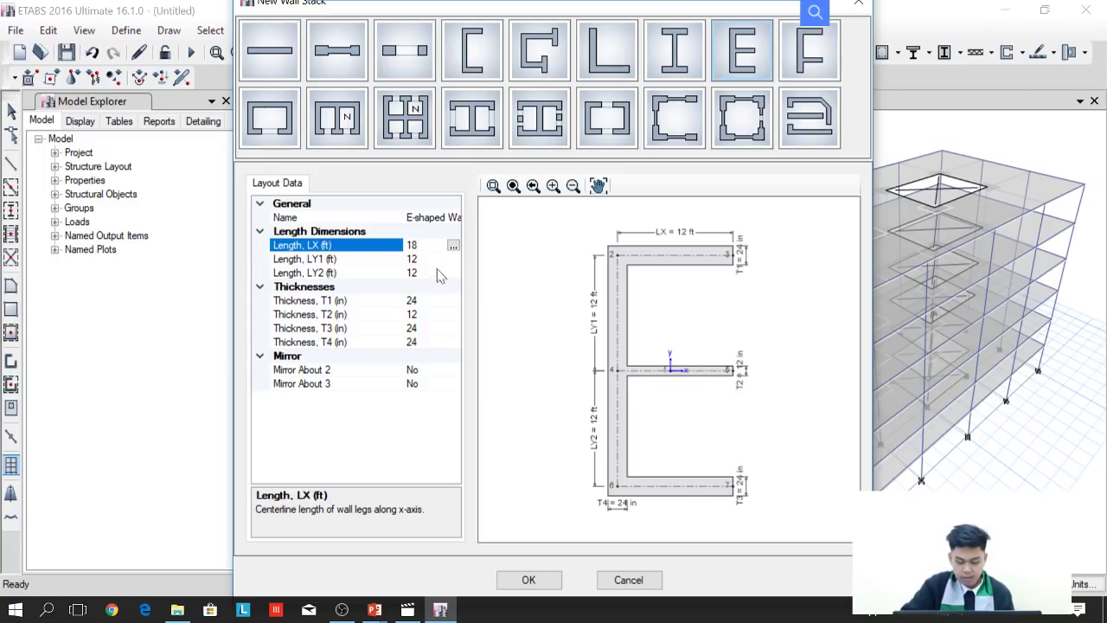
key("Return")
key("BackSpace")
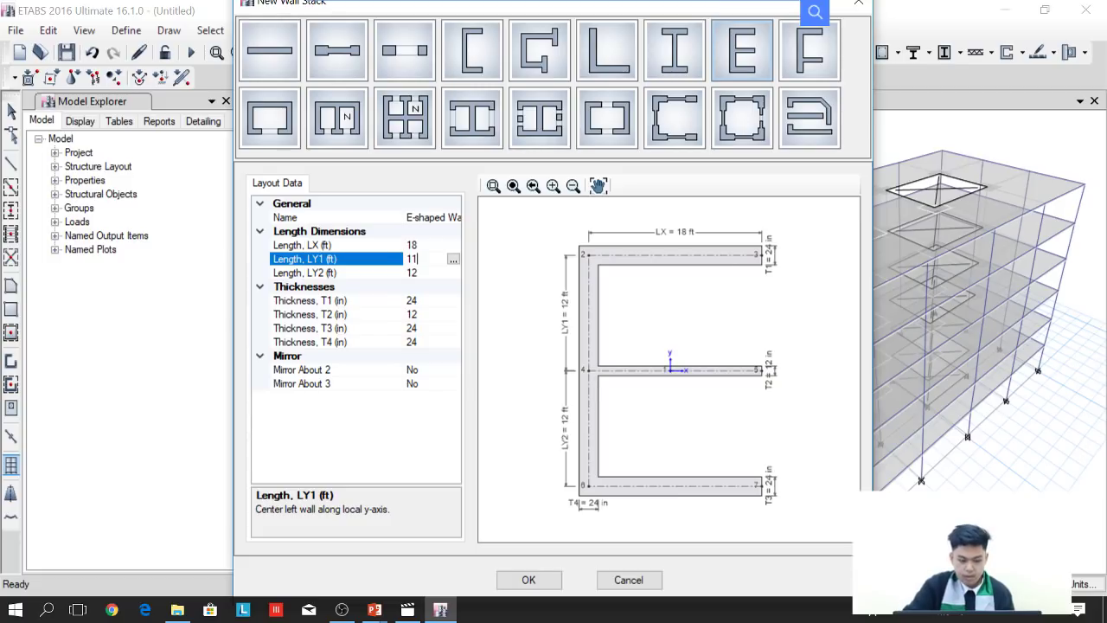
left_click(433, 273)
type("11")
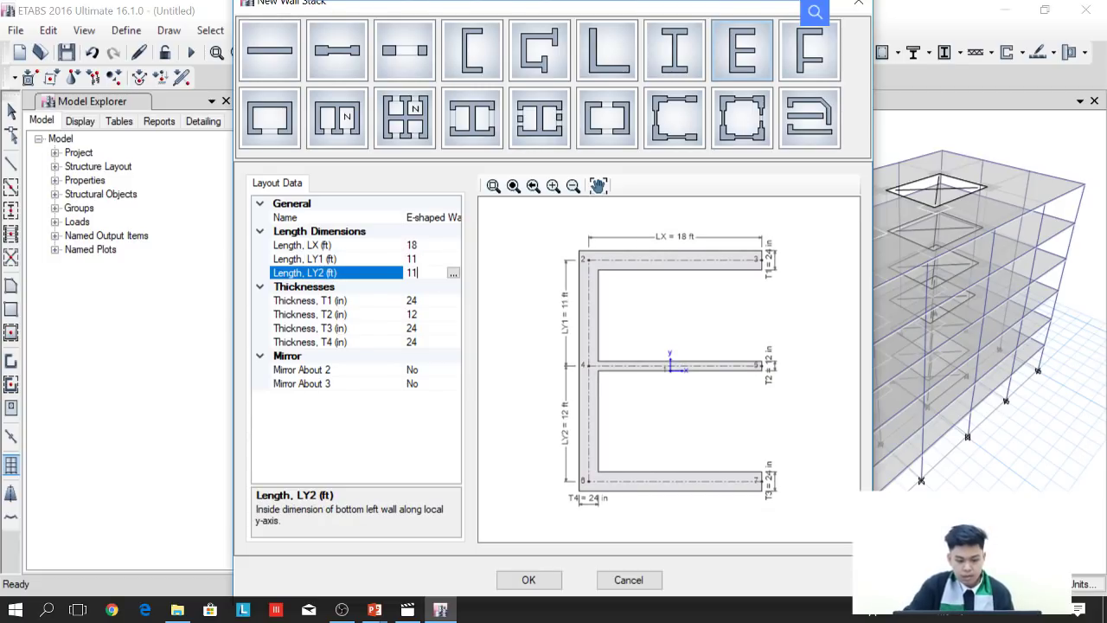
Step: Set the E-shaped wall's T1 and T2 thicknesses to 14 in
left_click(424, 300)
key("BackSpace")
key("BackSpace")
type("14")
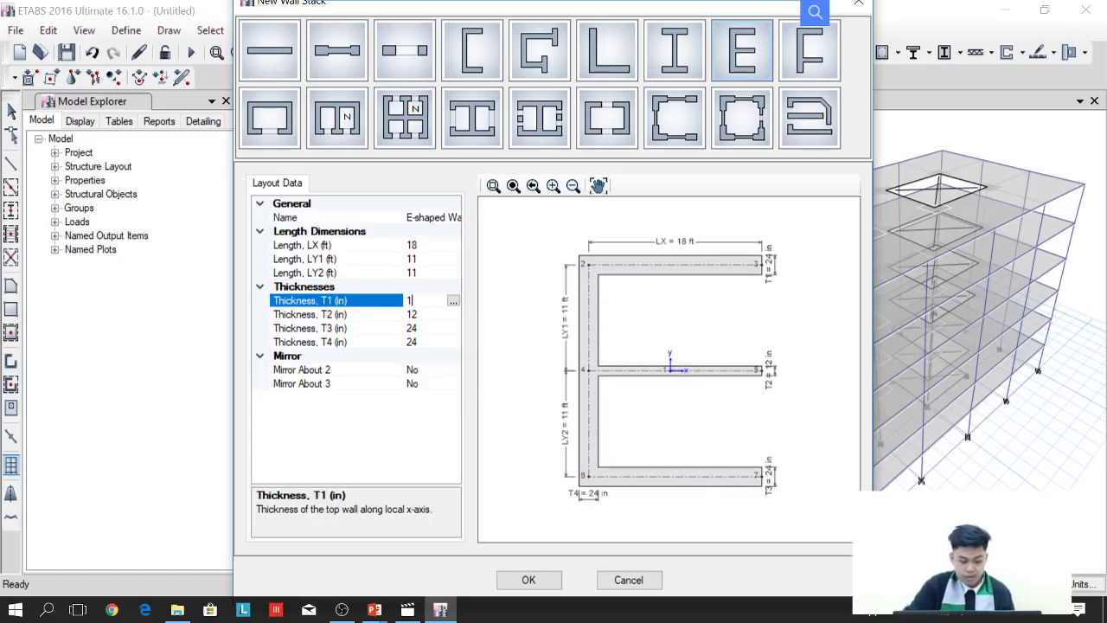
left_click(426, 315)
key("BackSpace")
type("4")
Step: Set the E-shaped wall's T3 and T4 thicknesses to 14 in and accept the wall stack definition
left_click(425, 329)
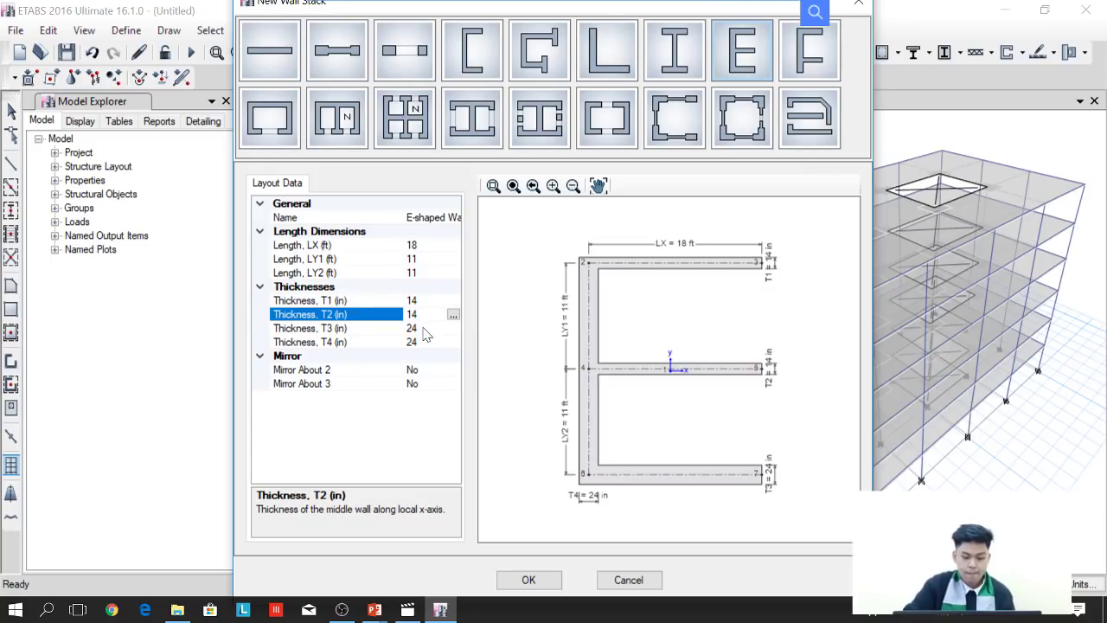
key("BackSpace")
key("BackSpace")
type("14")
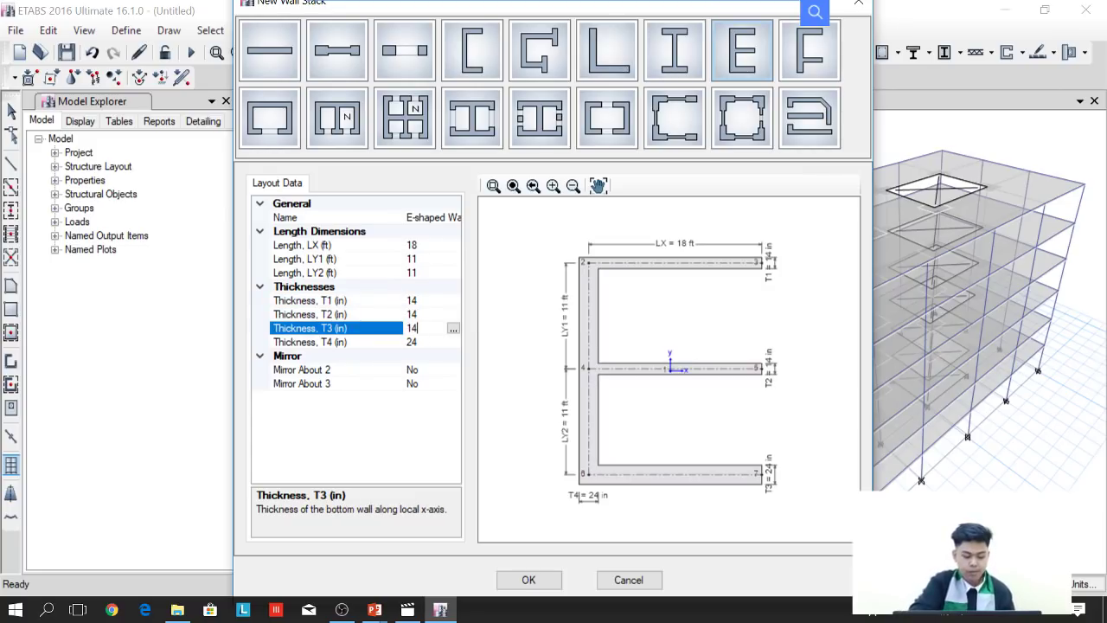
left_click(425, 342)
key("BackSpace")
key("BackSpace")
type("14")
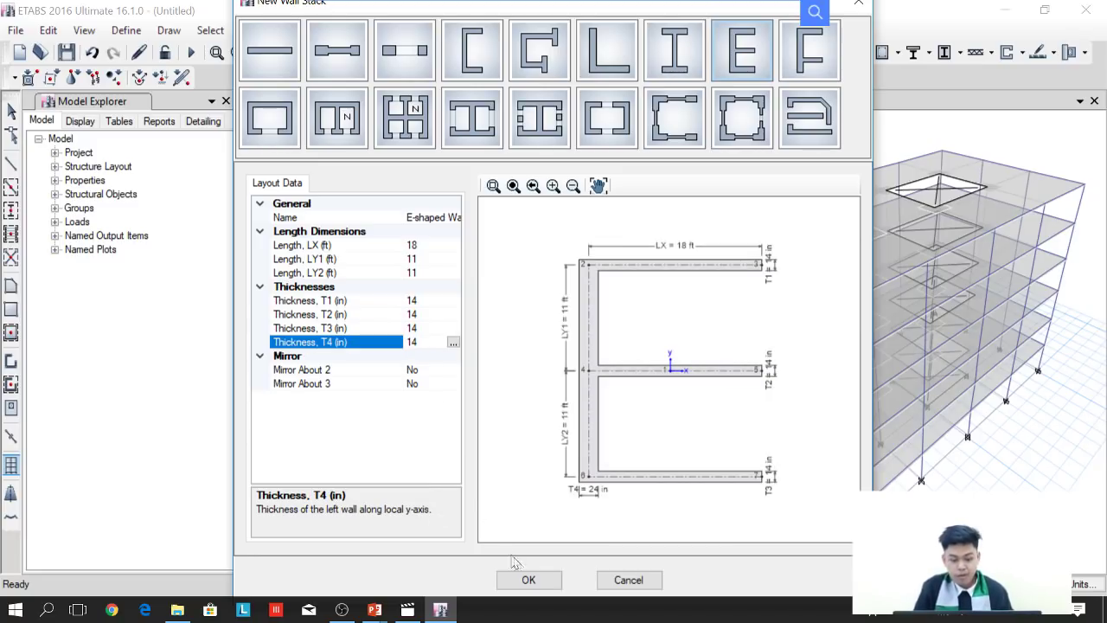
left_click(529, 579)
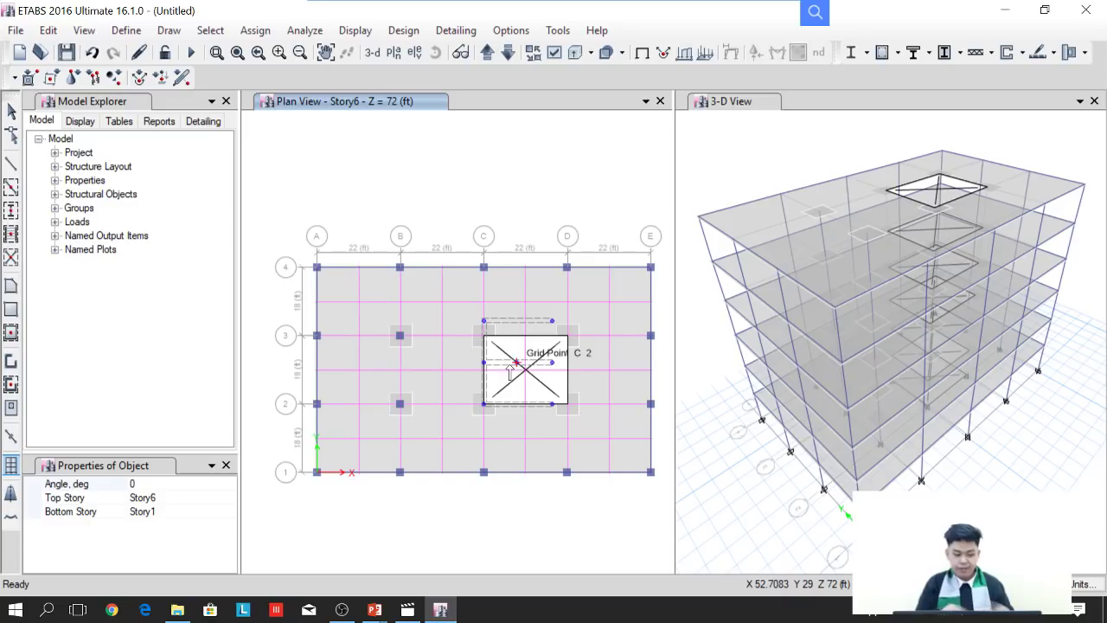
Step: Place the wall stack at a 90-degree angle in the opening between grids C–D and 2–3, from Story1 to Story6
left_click(186, 484)
key("BackSpace")
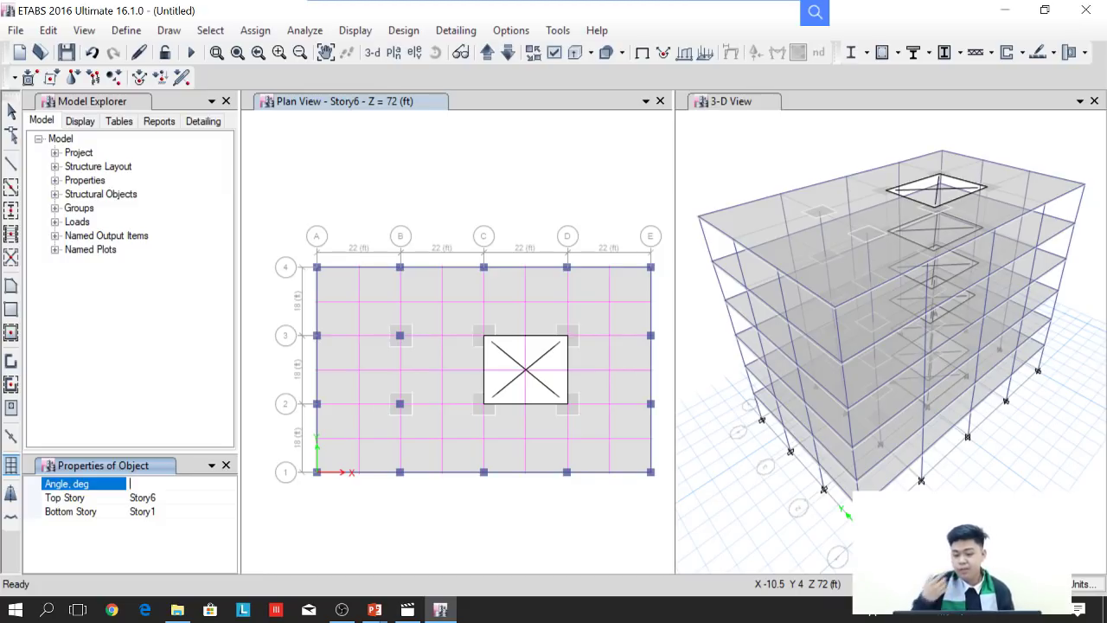
type("90")
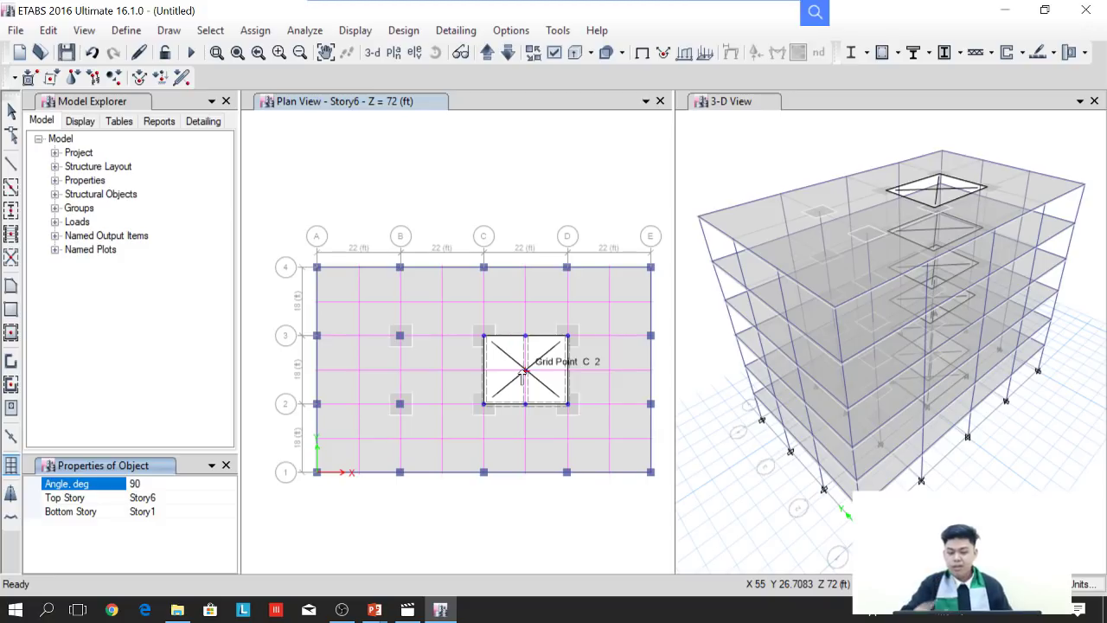
left_click(523, 373)
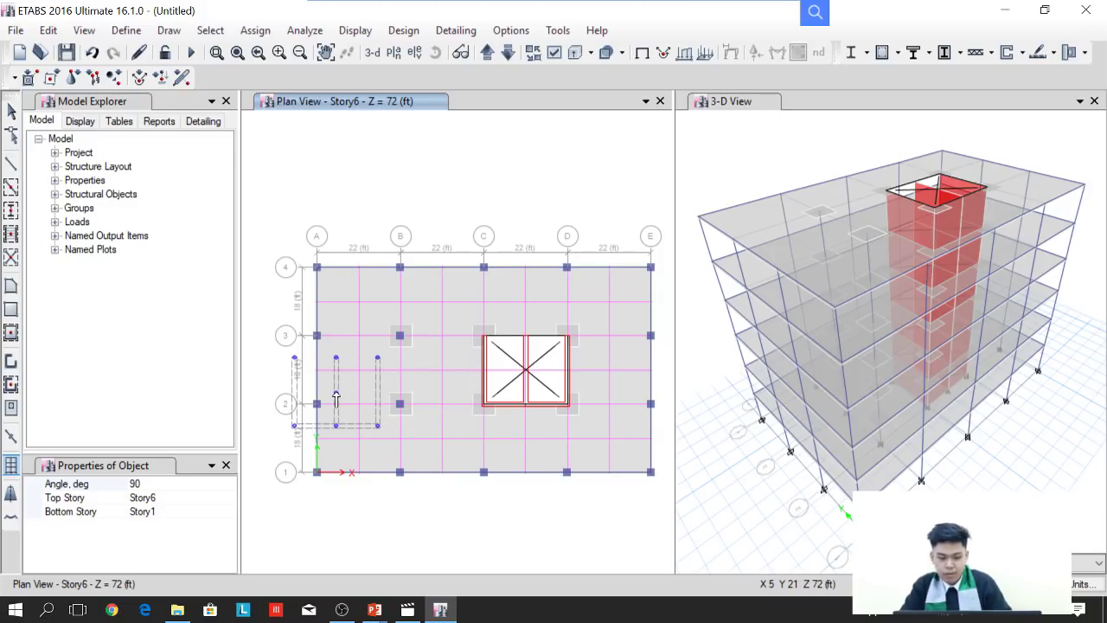
key("Escape")
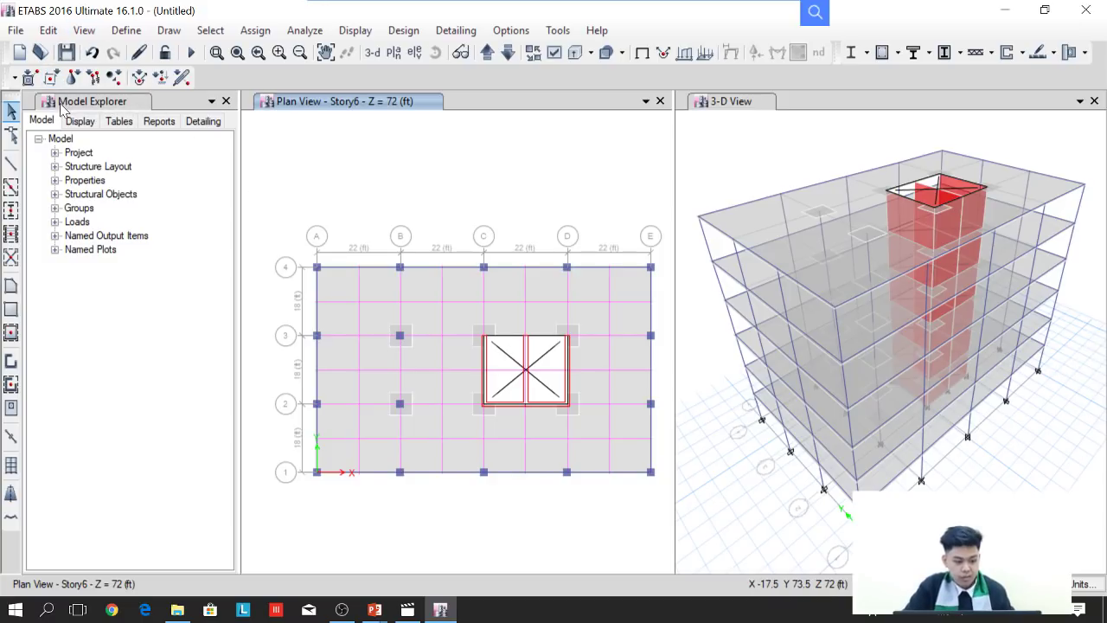
Step: Add a load pattern named WIND of type Wind with ASCE 7-10 as its auto lateral load
double_click(77, 222)
double_click(102, 250)
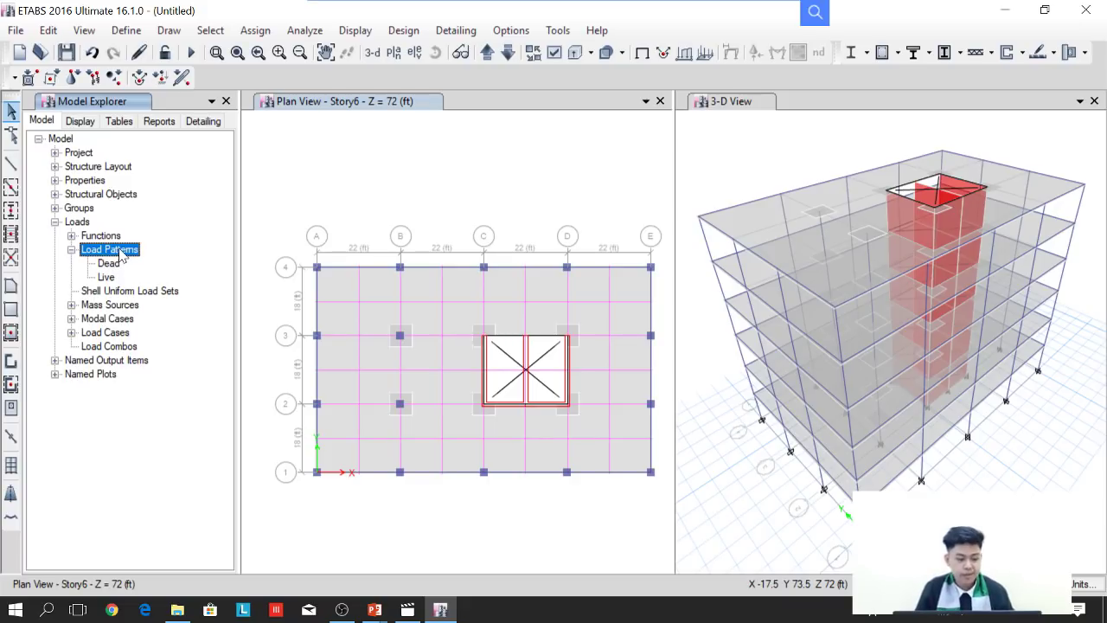
right_click(121, 253)
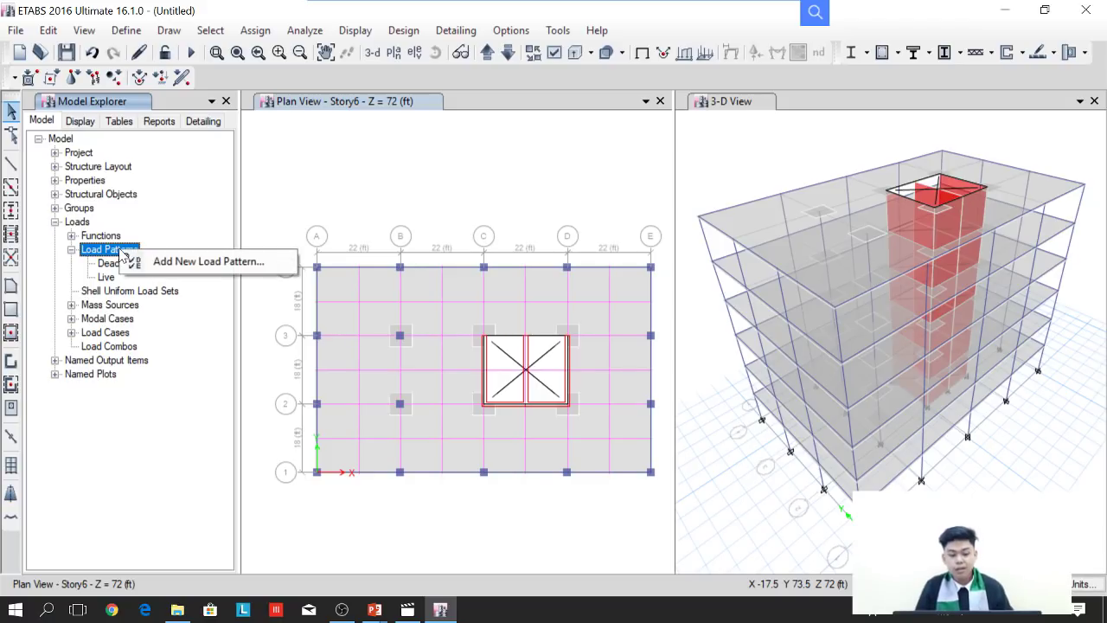
left_click(164, 263)
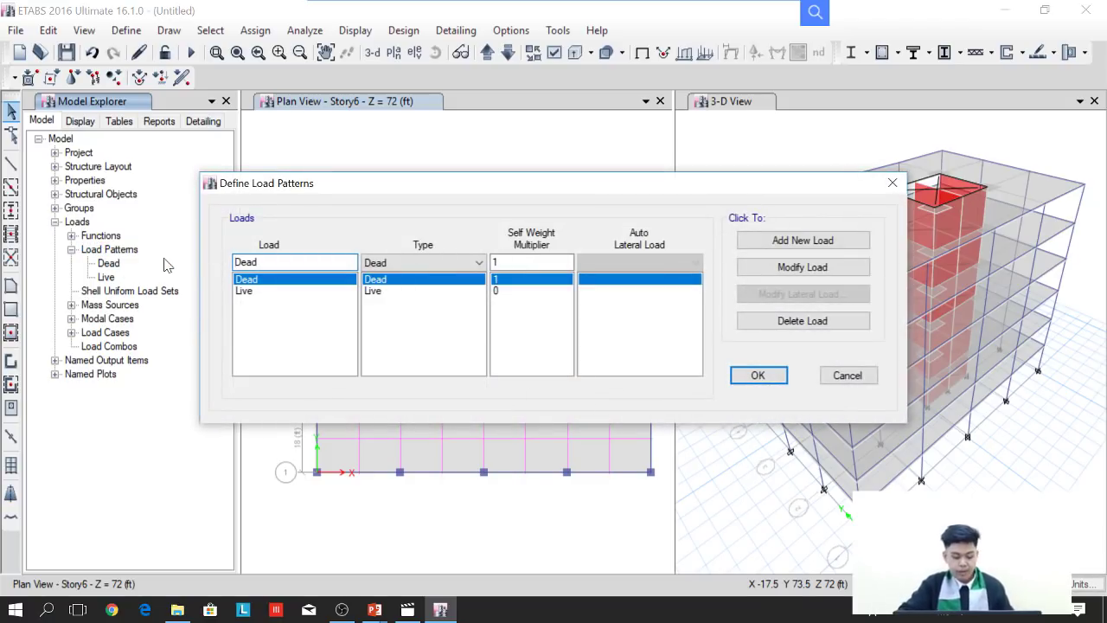
key("shift+End")
key("BackSpace")
type("WiND")
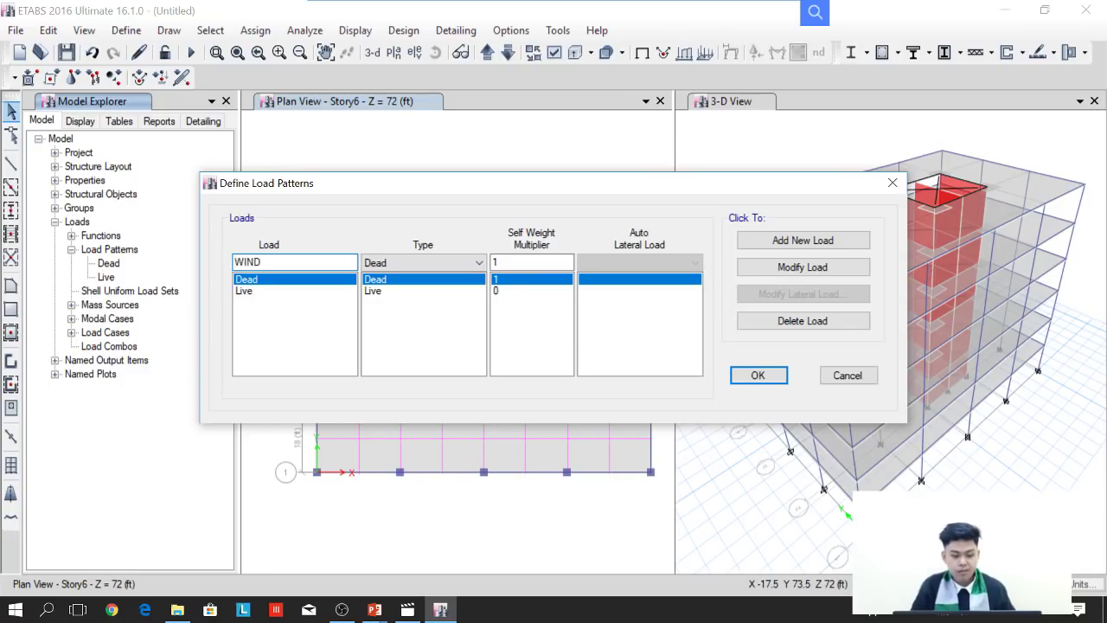
left_click(386, 269)
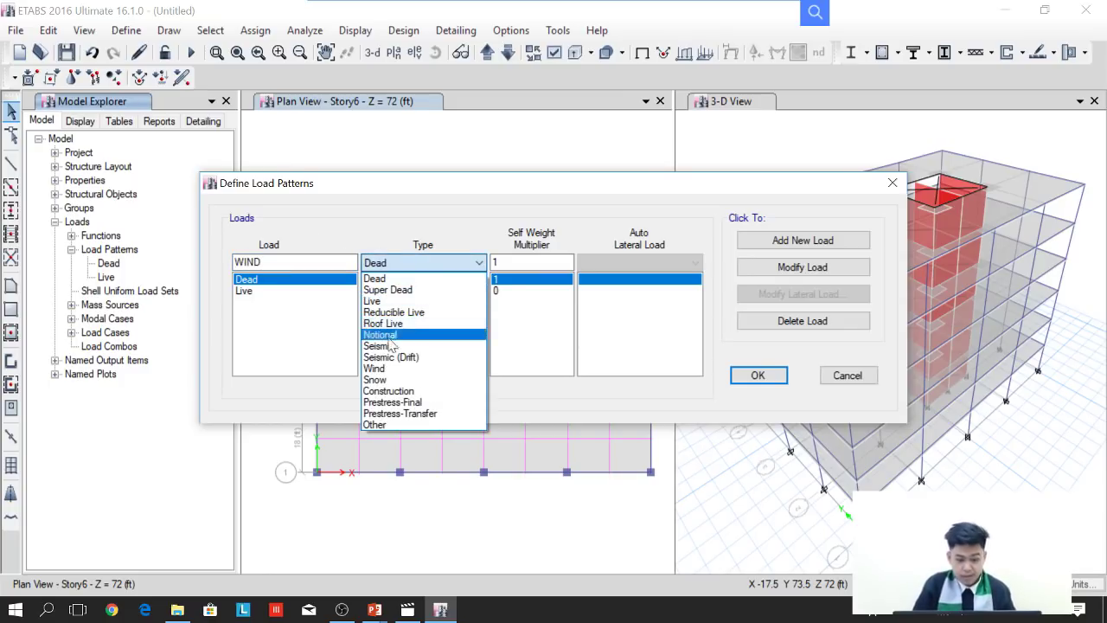
left_click(398, 377)
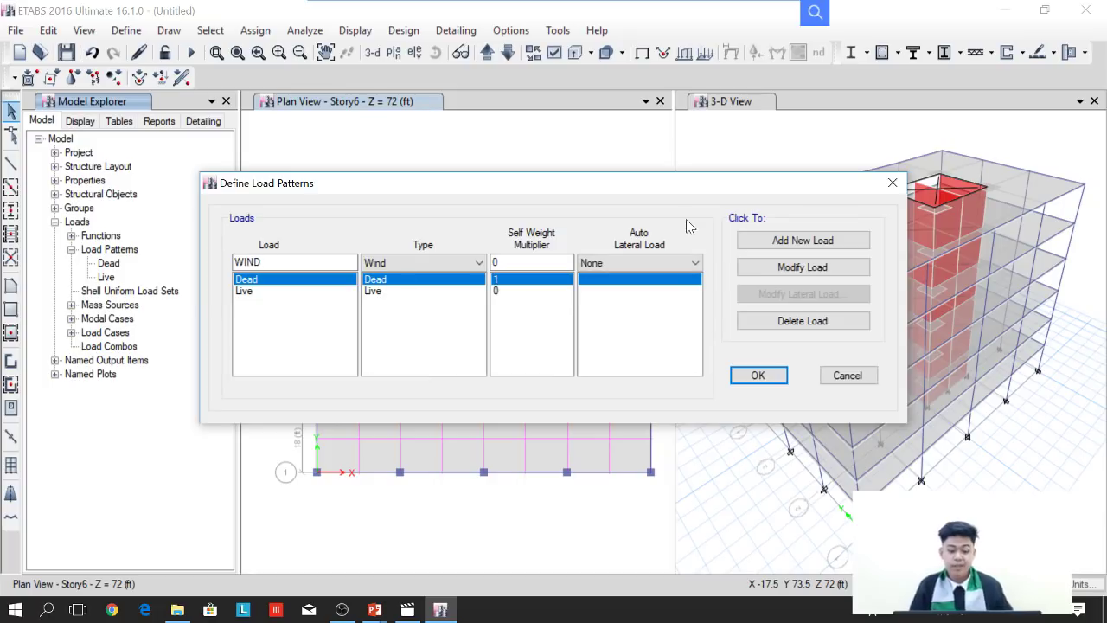
left_click(659, 264)
left_click(633, 295)
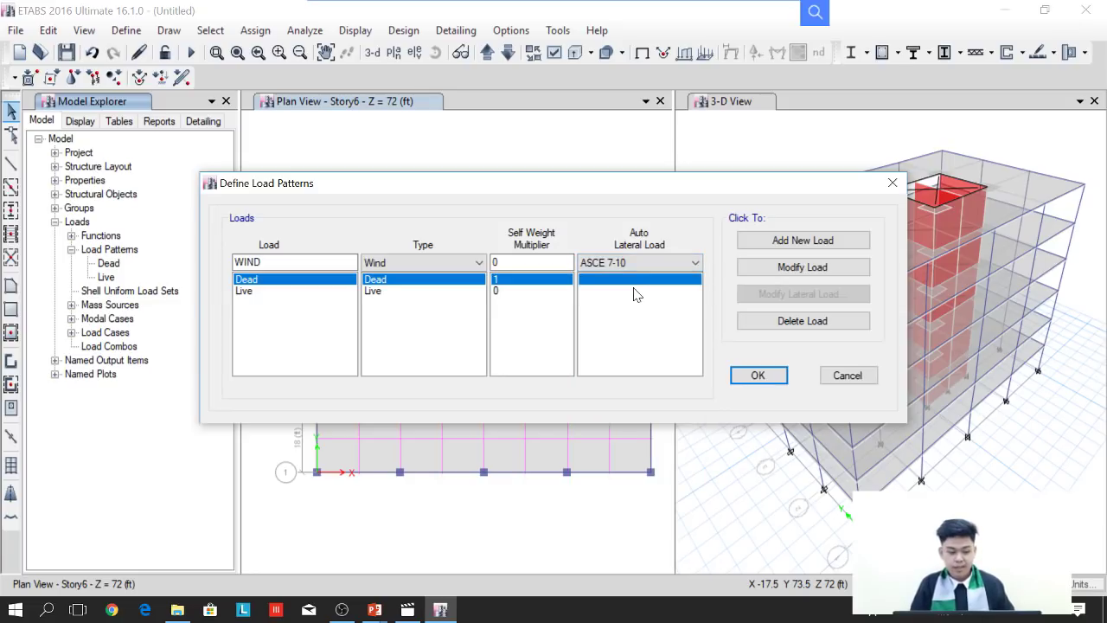
left_click(765, 243)
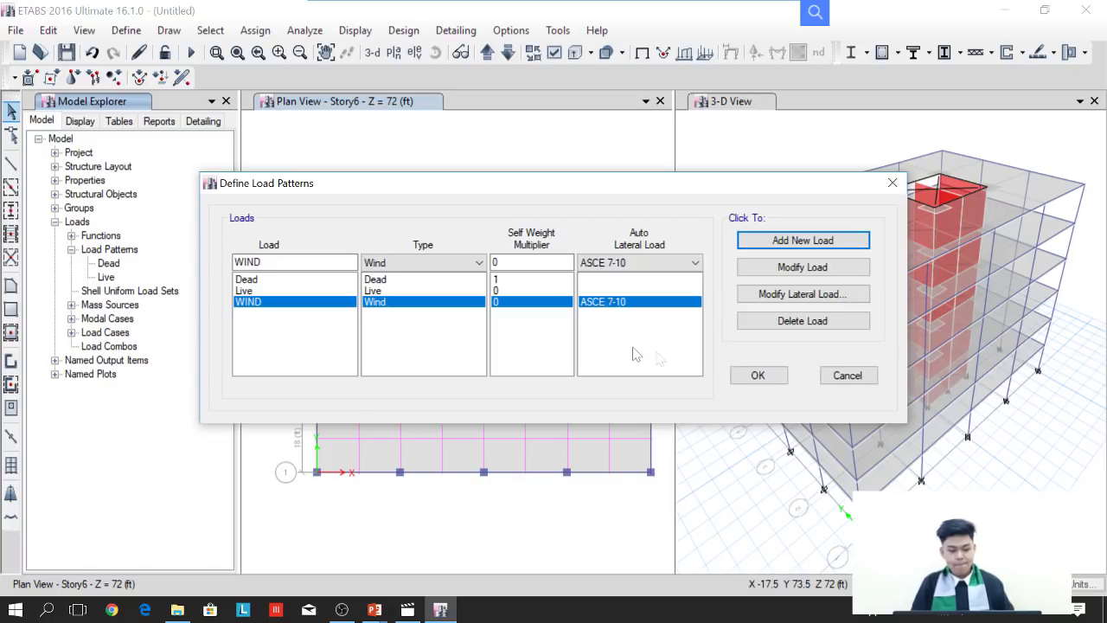
left_click(747, 377)
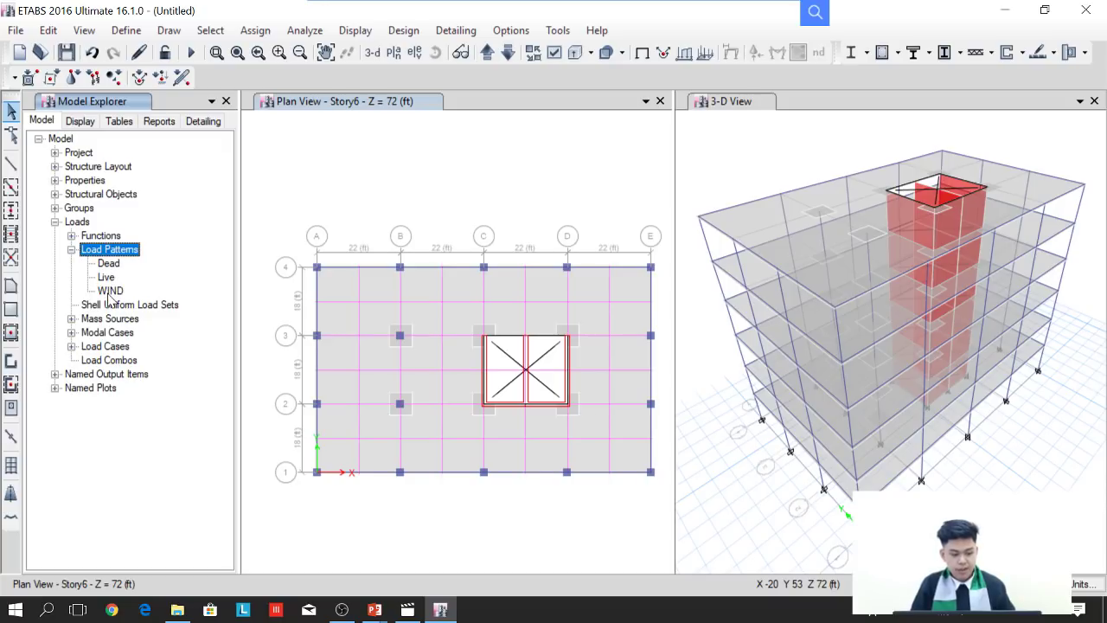
Step: Review the WIND pattern's ASCE 7-10 lateral load settings and accept them with 85 mph wind speed, exposure B and Create All Sets
right_click(111, 291)
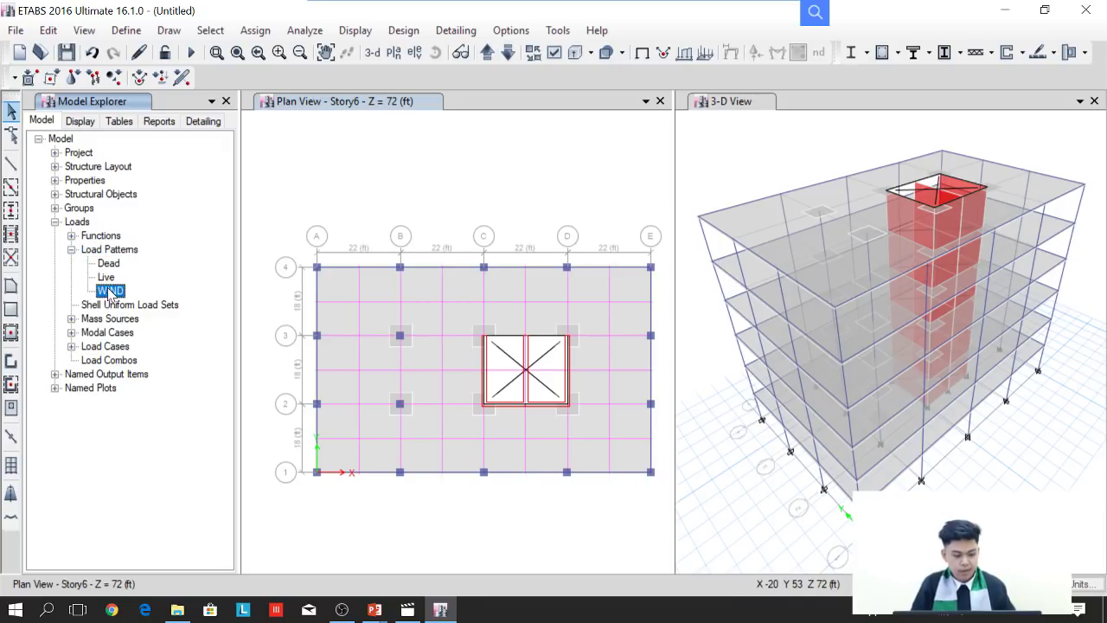
left_click(166, 321)
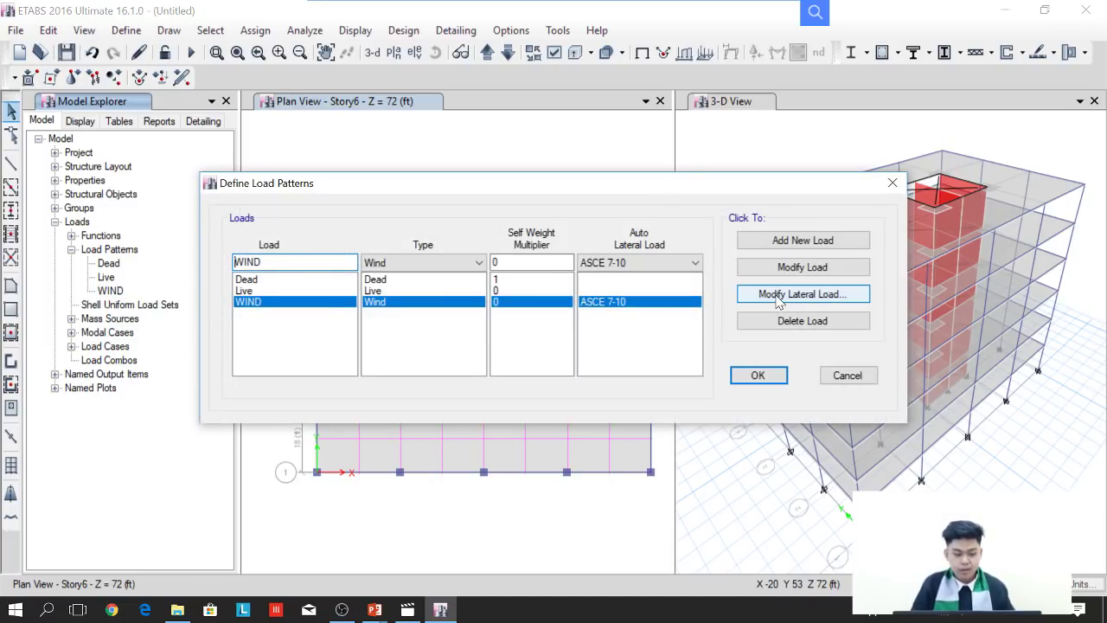
left_click(778, 294)
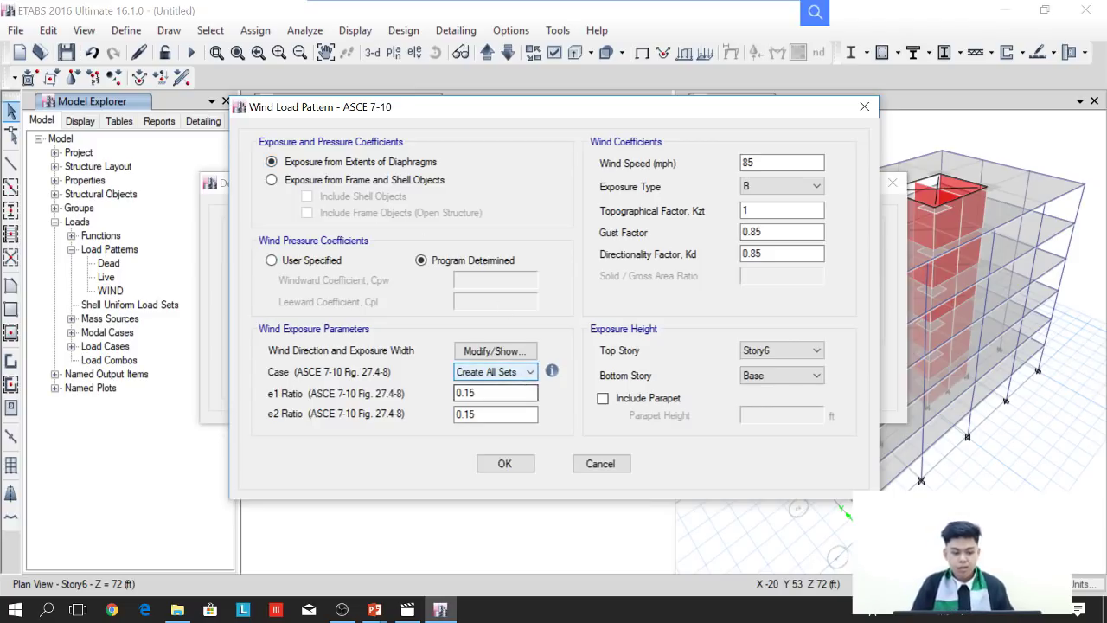
left_click(507, 464)
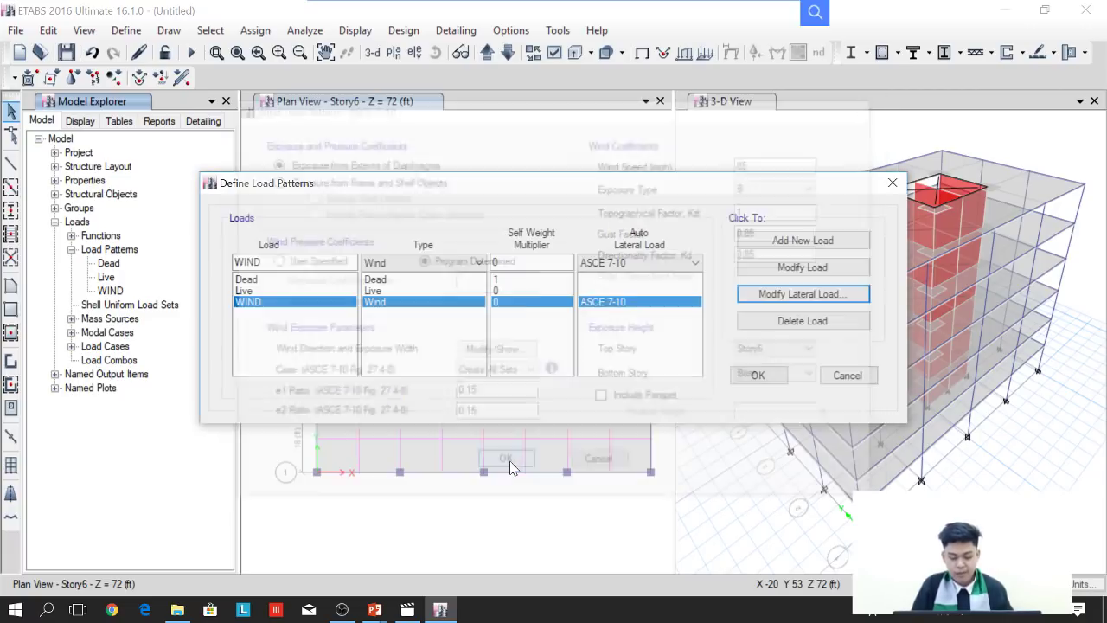
left_click(758, 376)
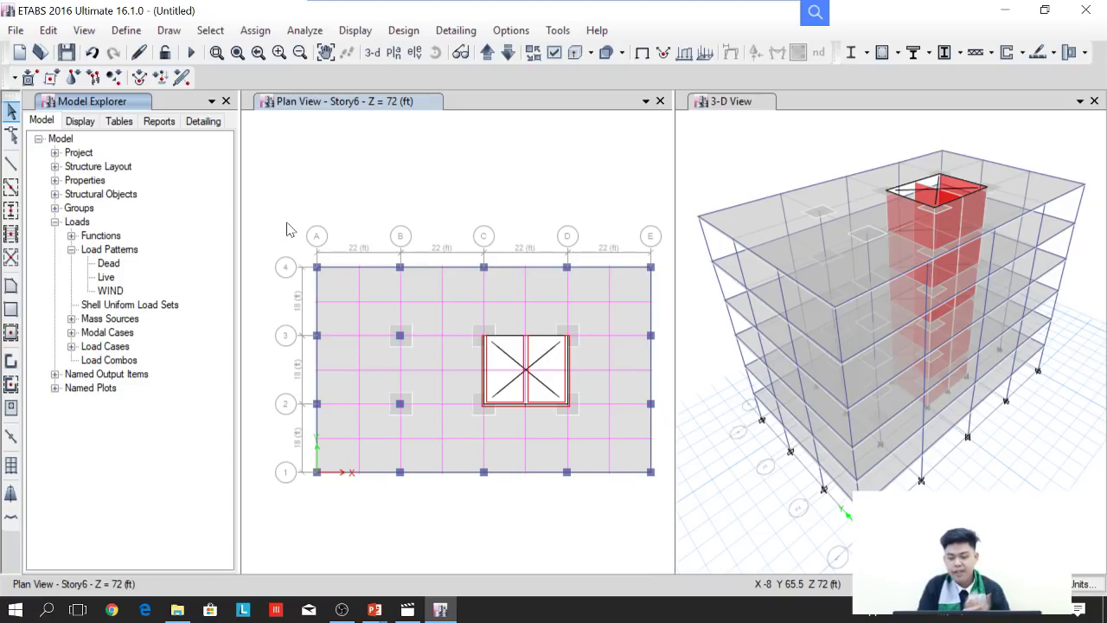
Step: Open the WIND load case for modification and set its preset P-Delta method to Iterative - Based on Loads
double_click(110, 350)
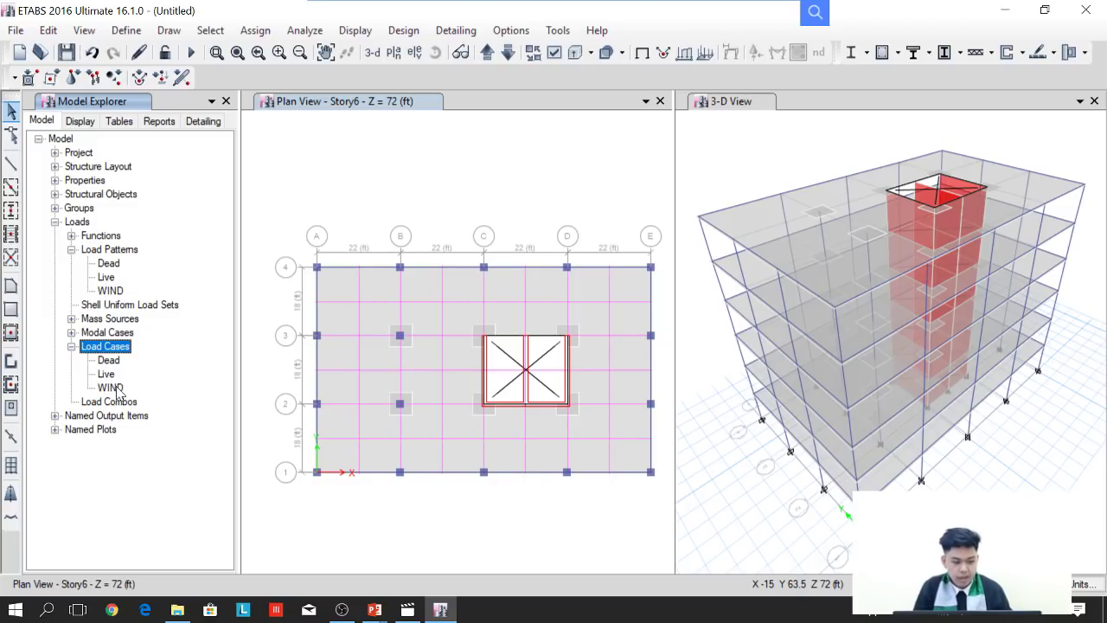
right_click(118, 390)
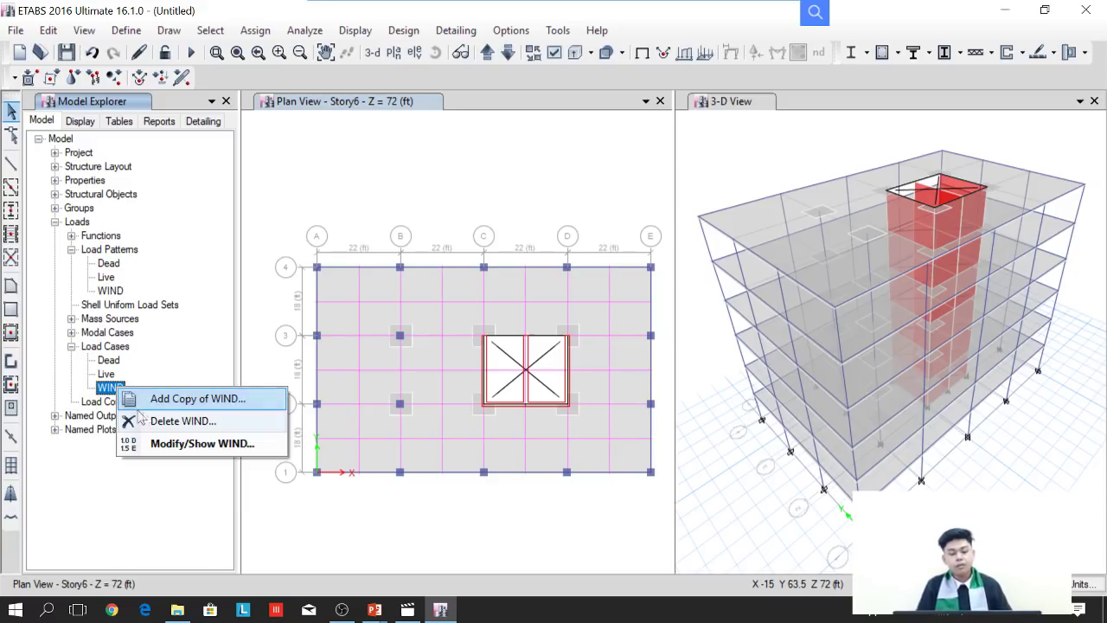
left_click(183, 444)
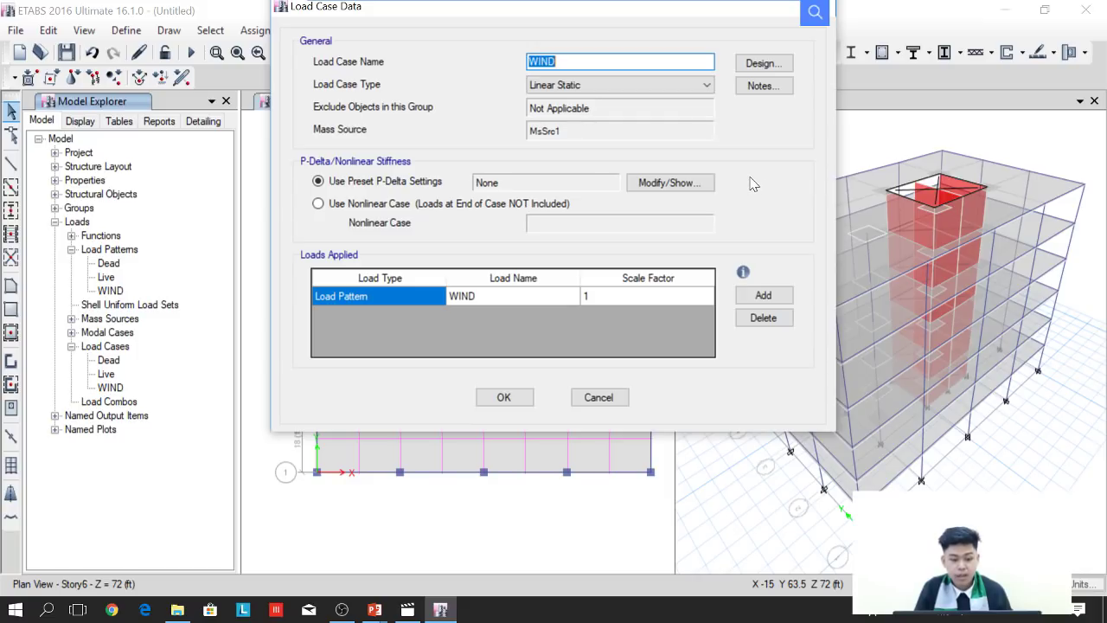
left_click(702, 192)
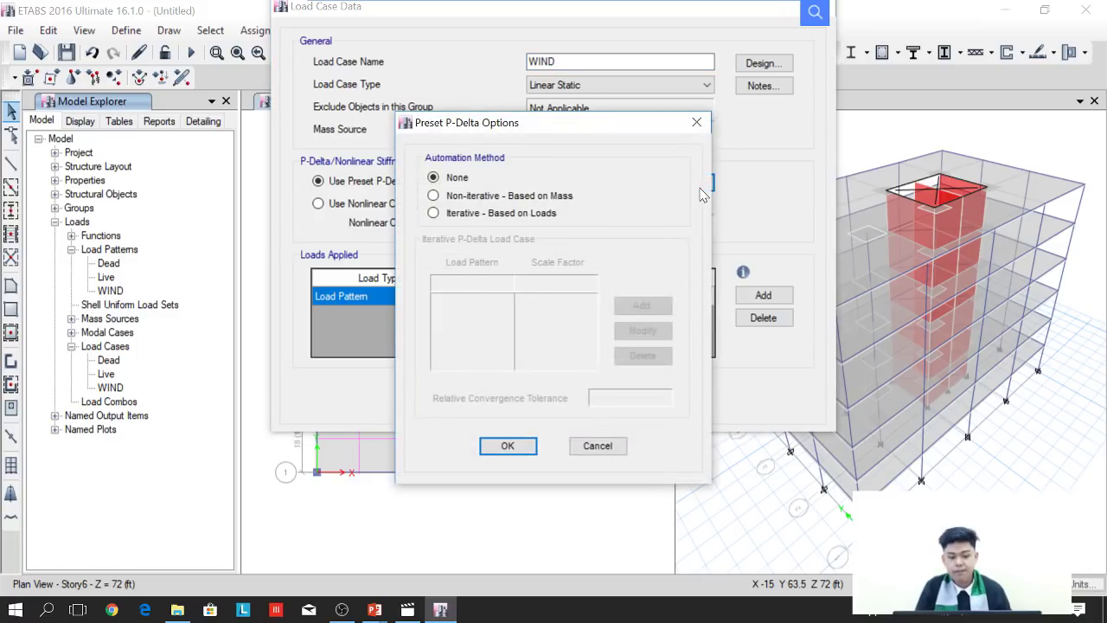
left_click(537, 214)
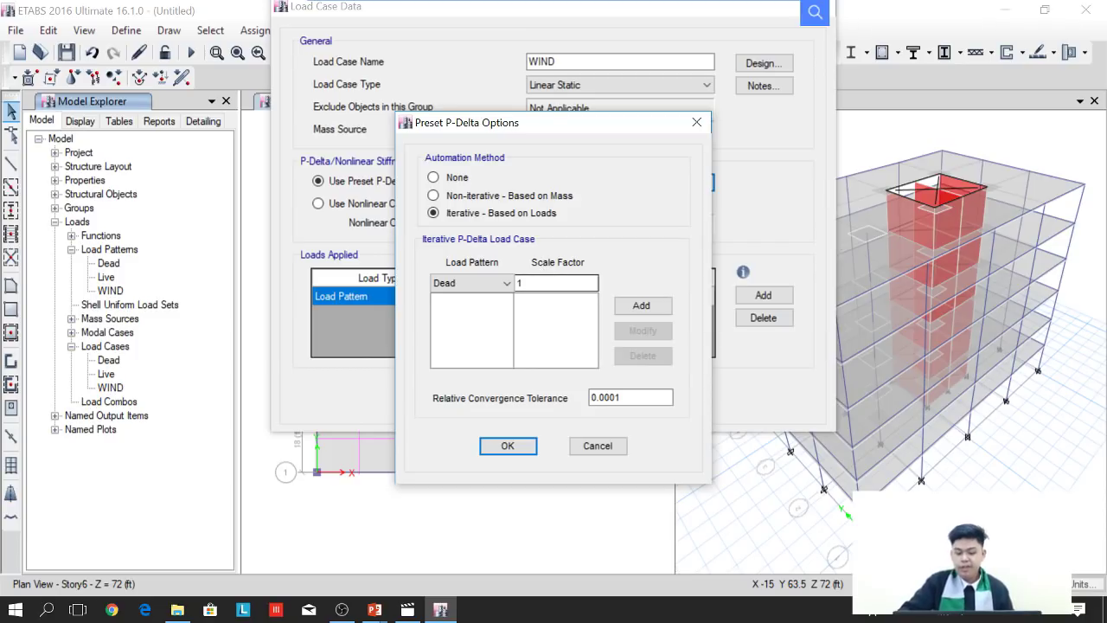
Step: Add the Dead pattern with scale factor 1.2 and Live with 0.5 to the P-Delta load case and accept the WIND load case
left_click(522, 282)
type(".2")
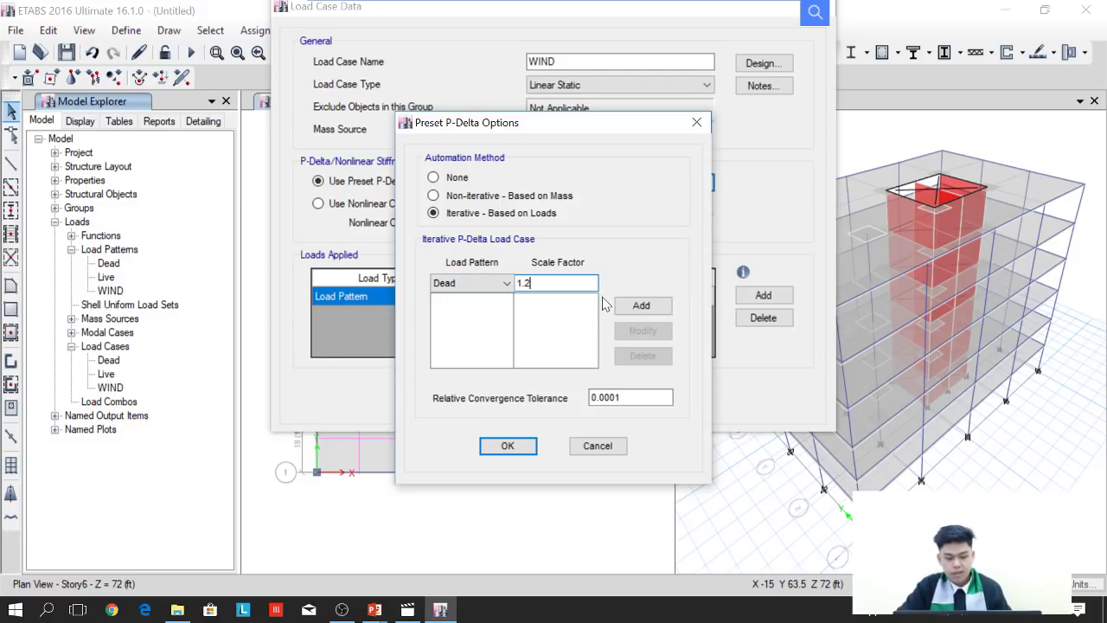
left_click(640, 305)
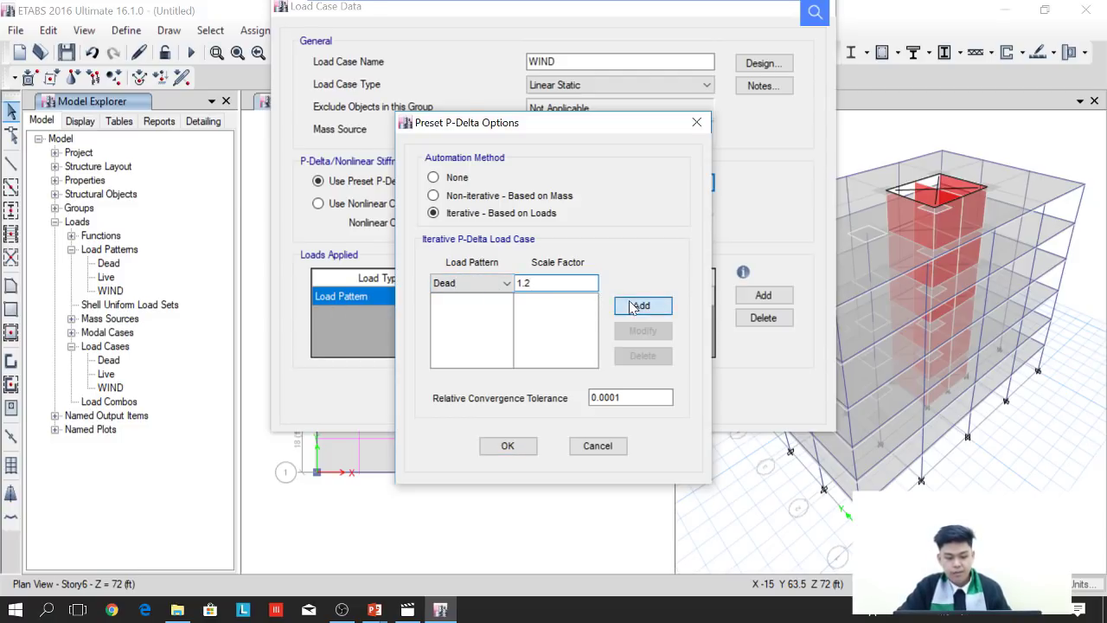
left_click(500, 286)
left_click(478, 318)
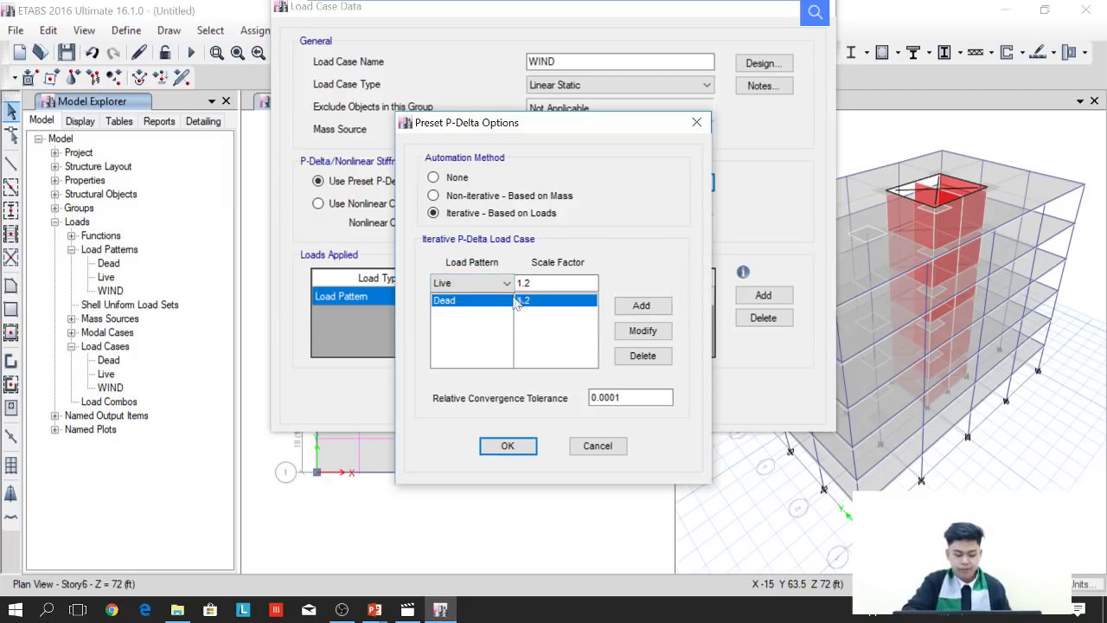
type("0.5")
left_click(624, 308)
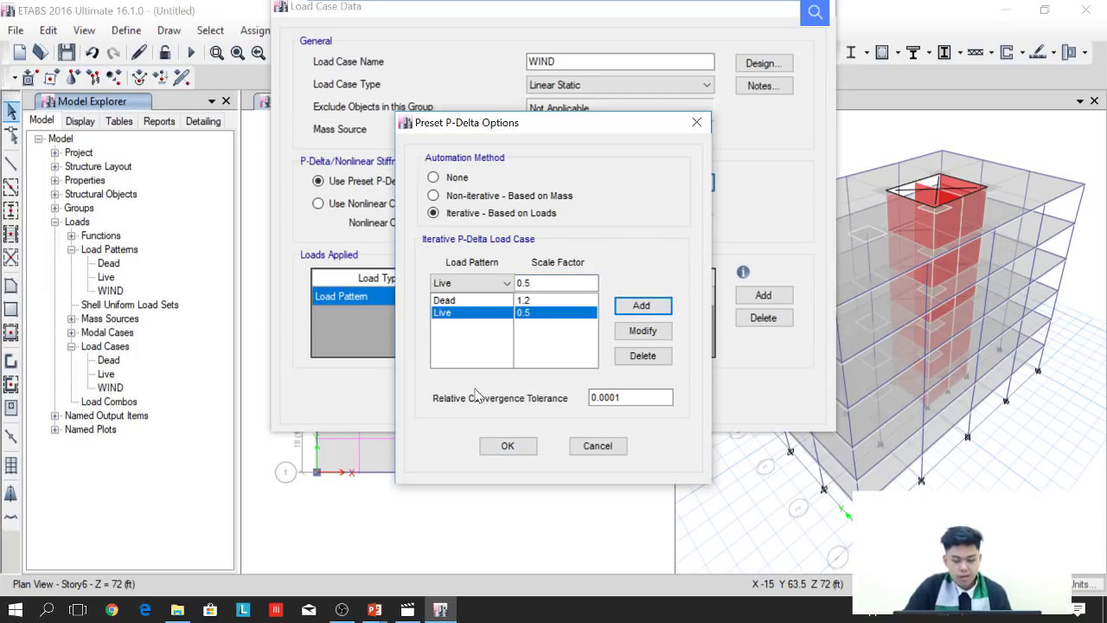
left_click(508, 446)
left_click(504, 399)
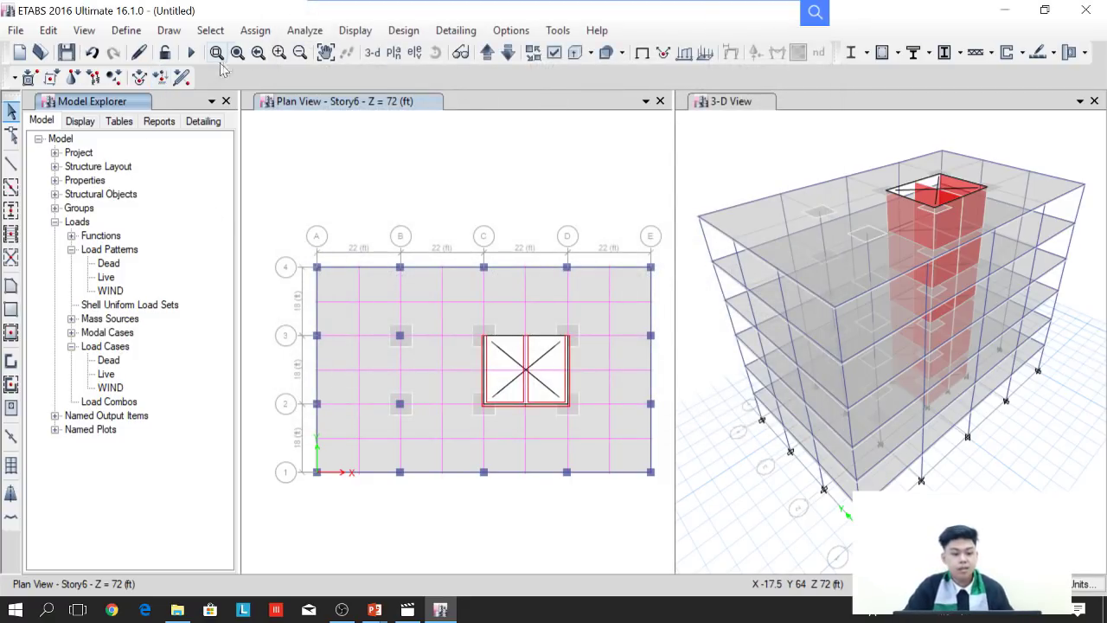
Step: Run the analysis, saving the model as 3D CONCRETE in the FRAME folder and replacing the existing file
left_click(294, 31)
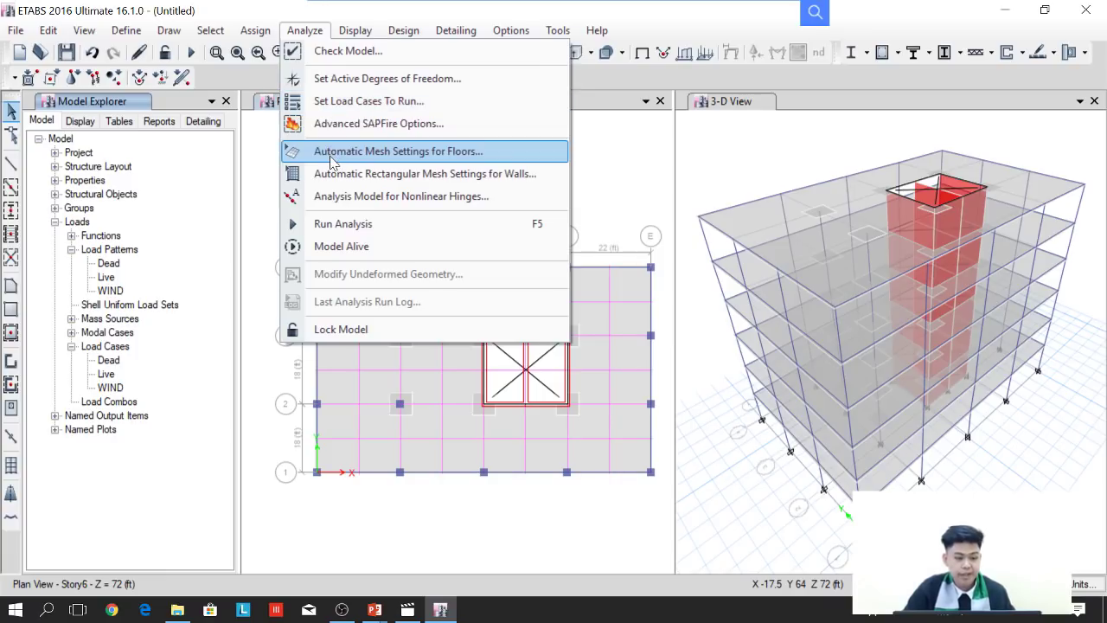
left_click(350, 225)
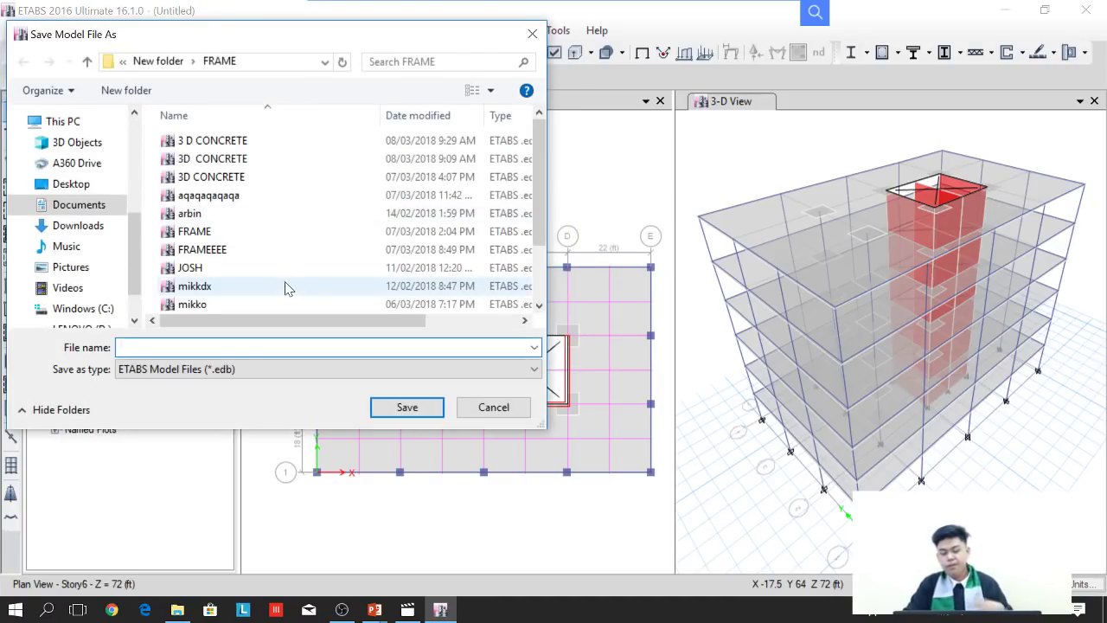
type("3")
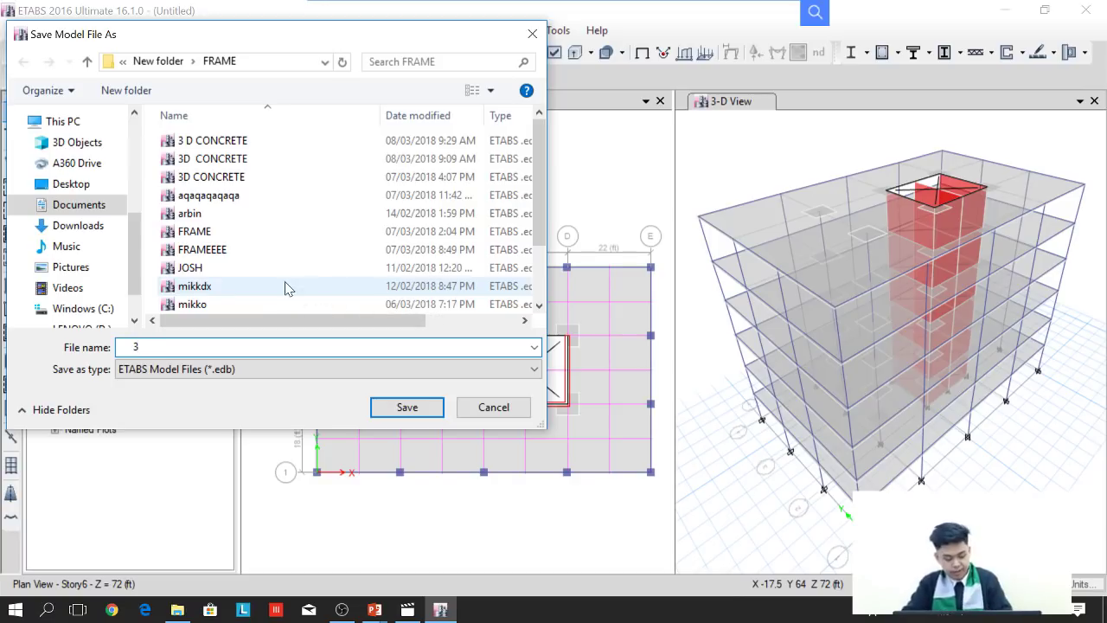
key("BackSpace")
type("3D CONCRETE")
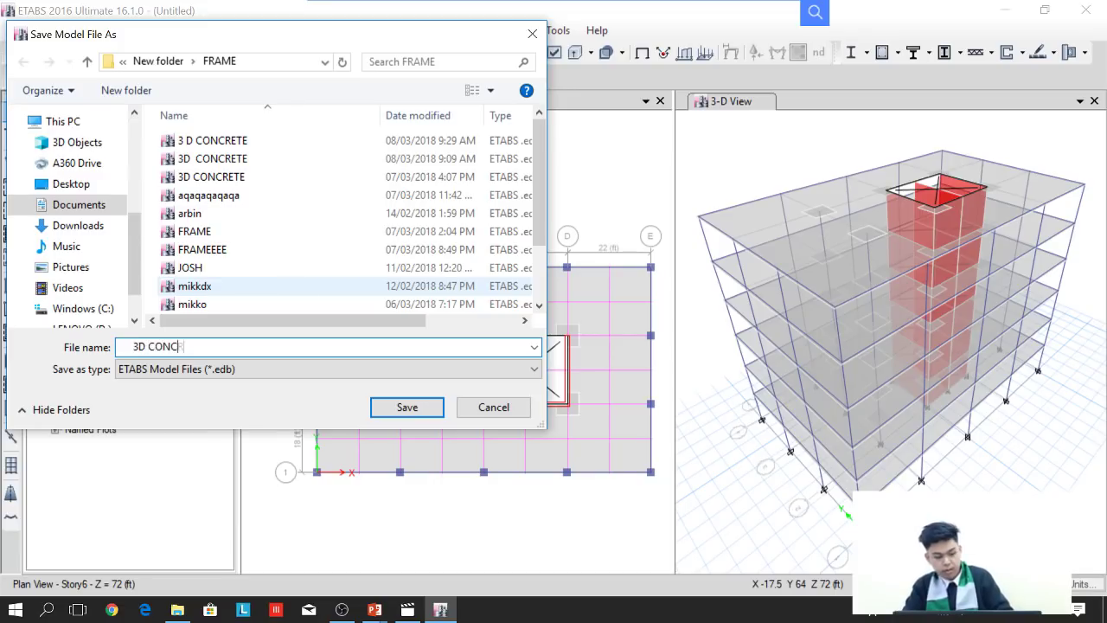
left_click(433, 409)
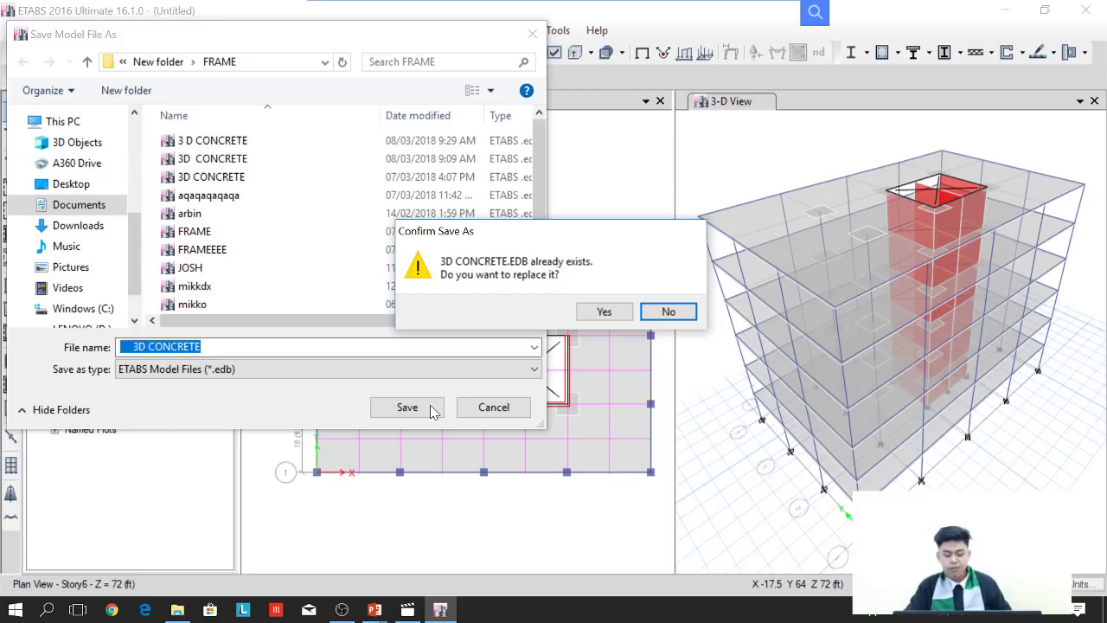
key("Return")
left_click(432, 408)
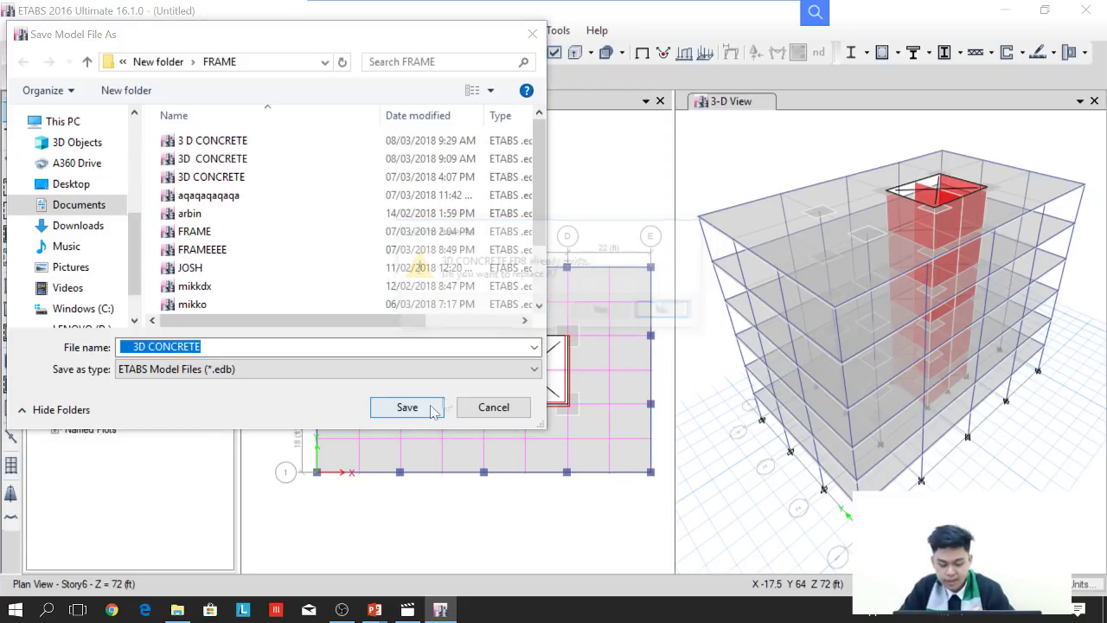
left_click(598, 313)
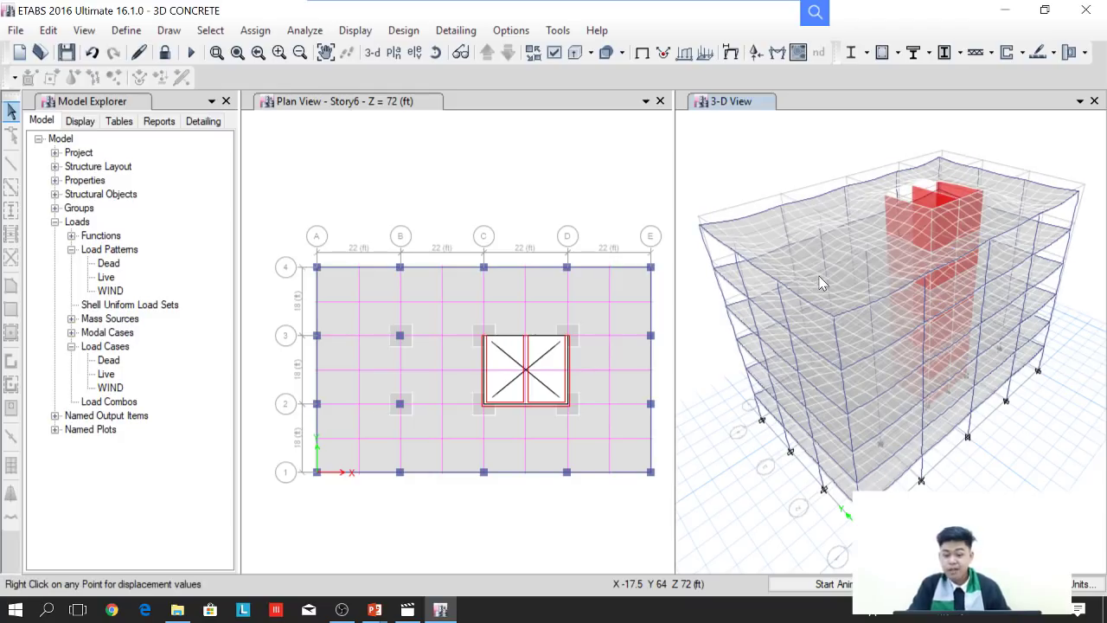
Step: Inspect a slab joint's Dead load displacements in the 3-D view, and play and stop the deformed shape animation
mouse_move(821, 283)
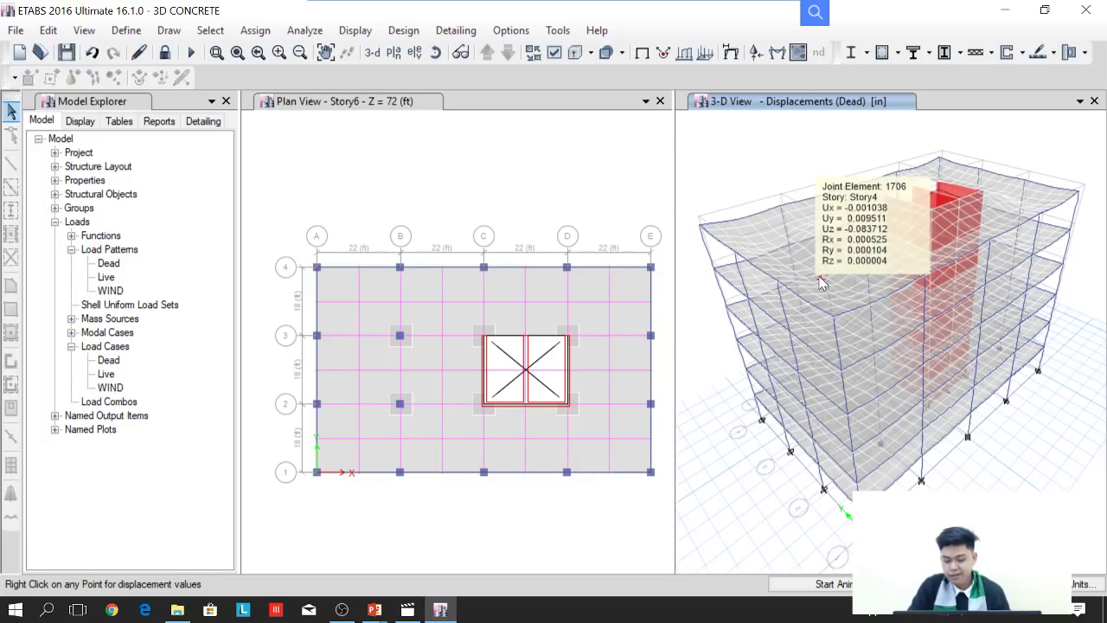
left_click(845, 585)
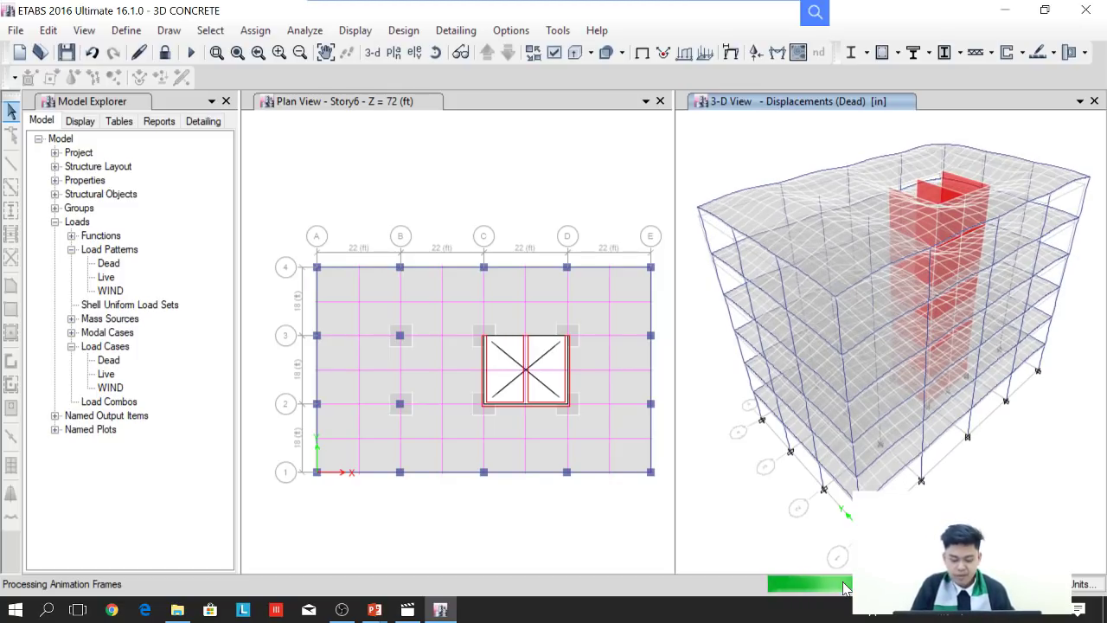
left_click(828, 584)
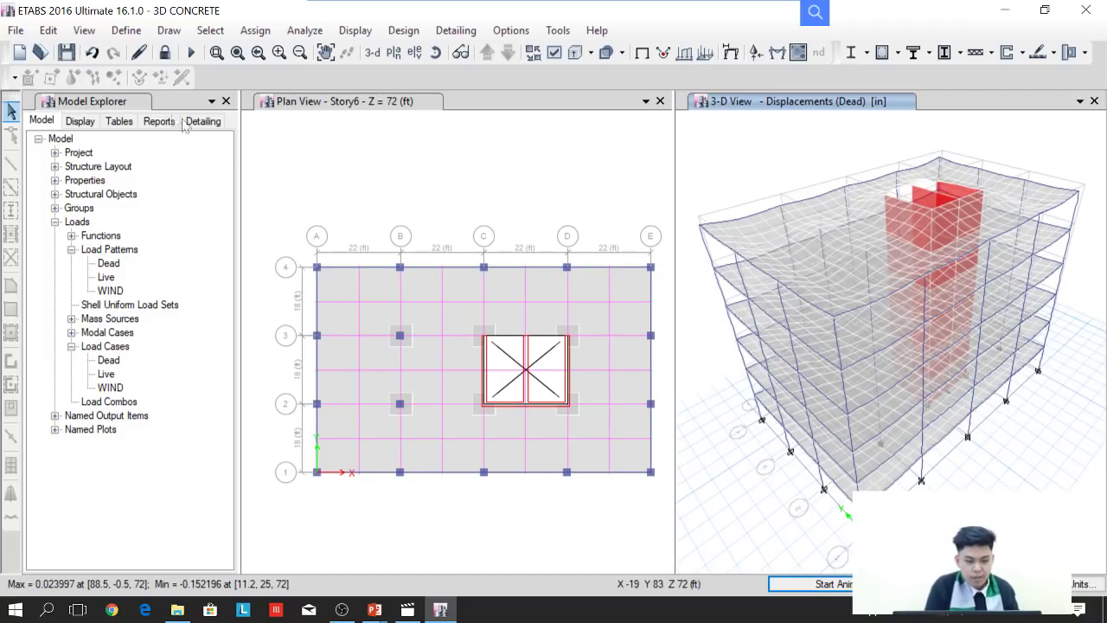
Step: List the model windows in the explorer and switch the Story6 plan view to the elevation along grid A
left_click(376, 198)
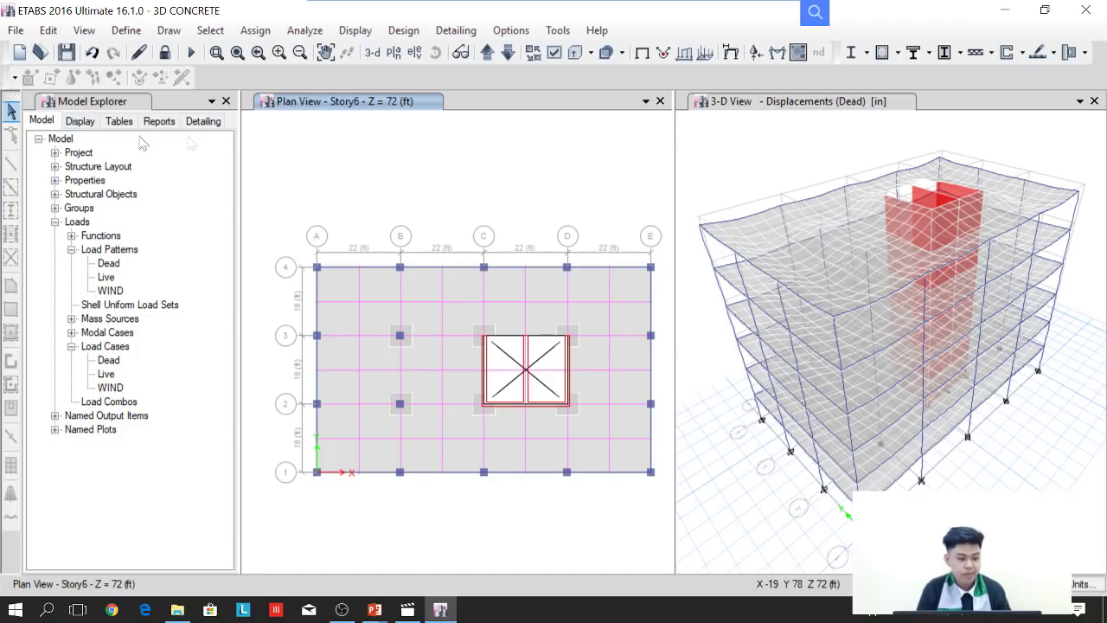
left_click(90, 122)
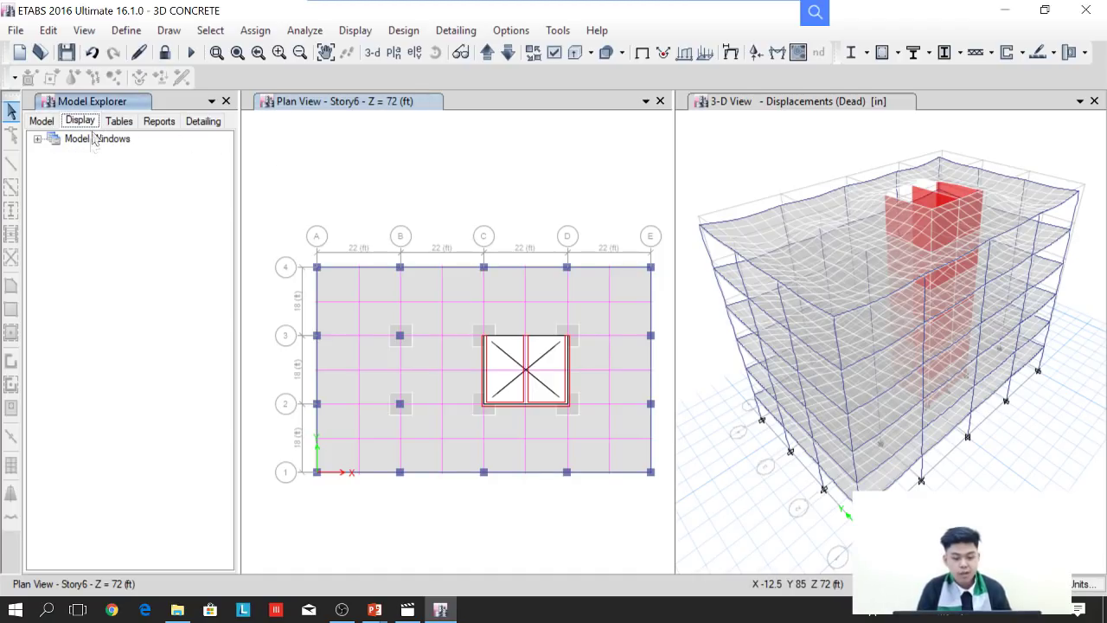
double_click(121, 138)
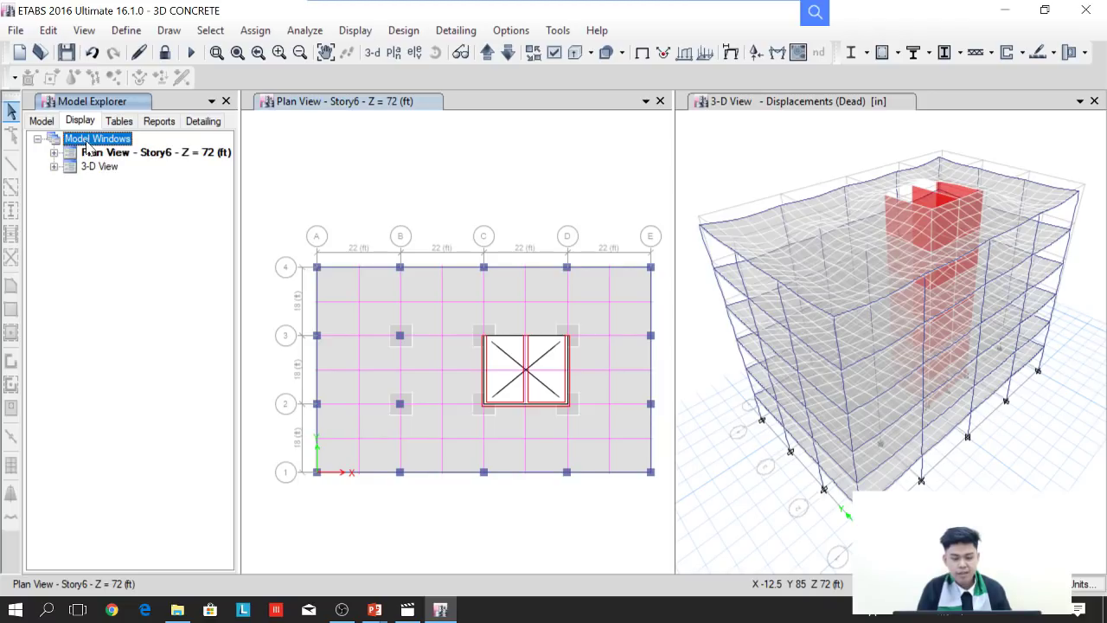
left_click(90, 153)
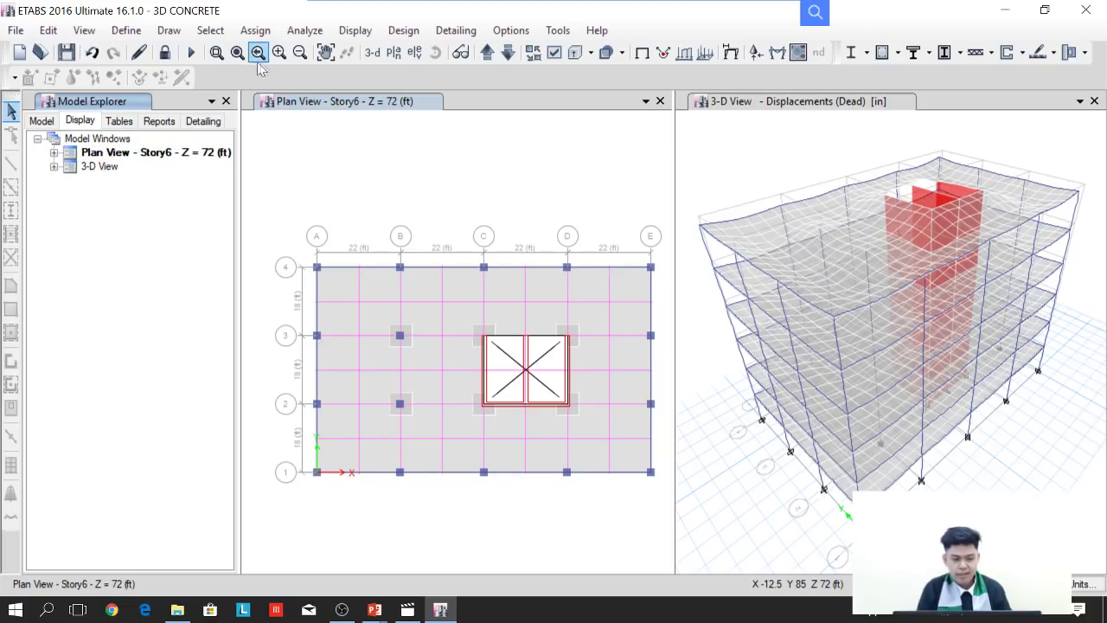
left_click(507, 161)
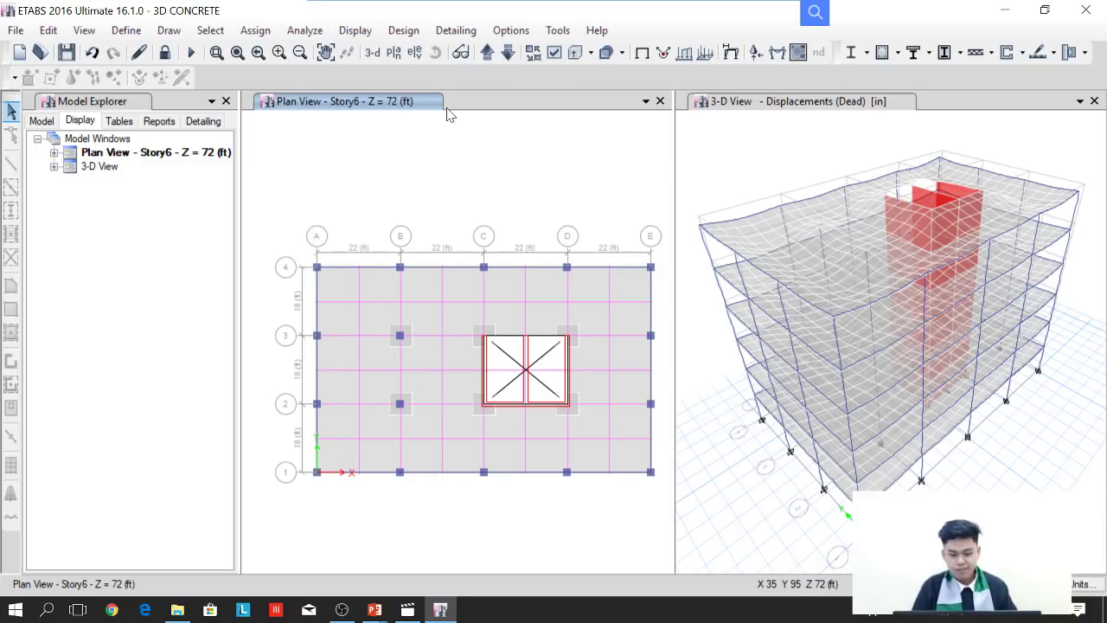
left_click(414, 54)
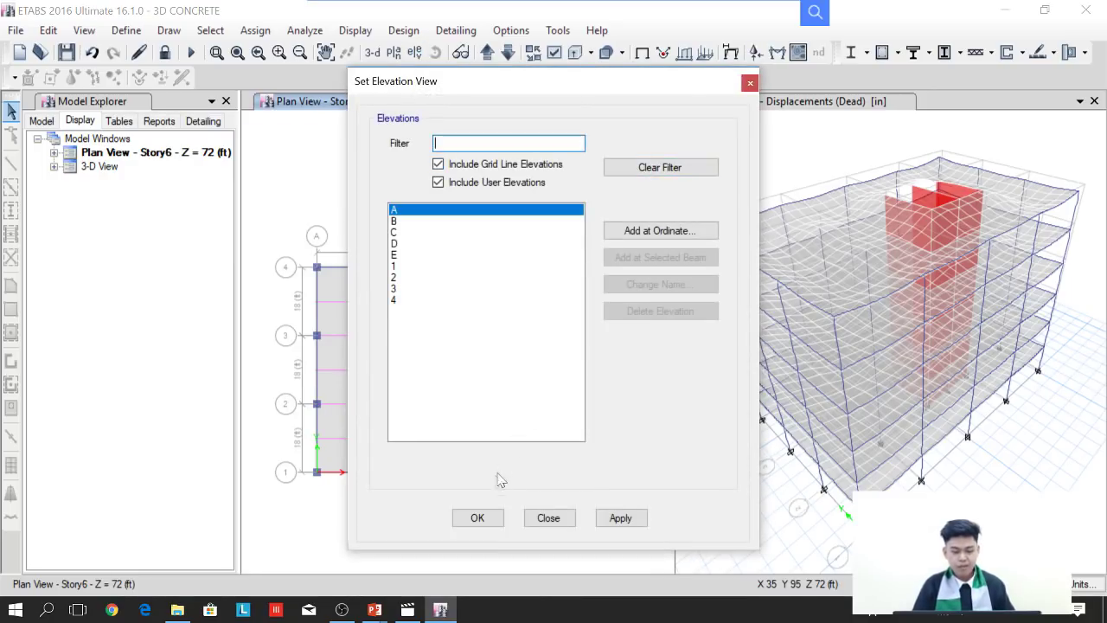
left_click(480, 517)
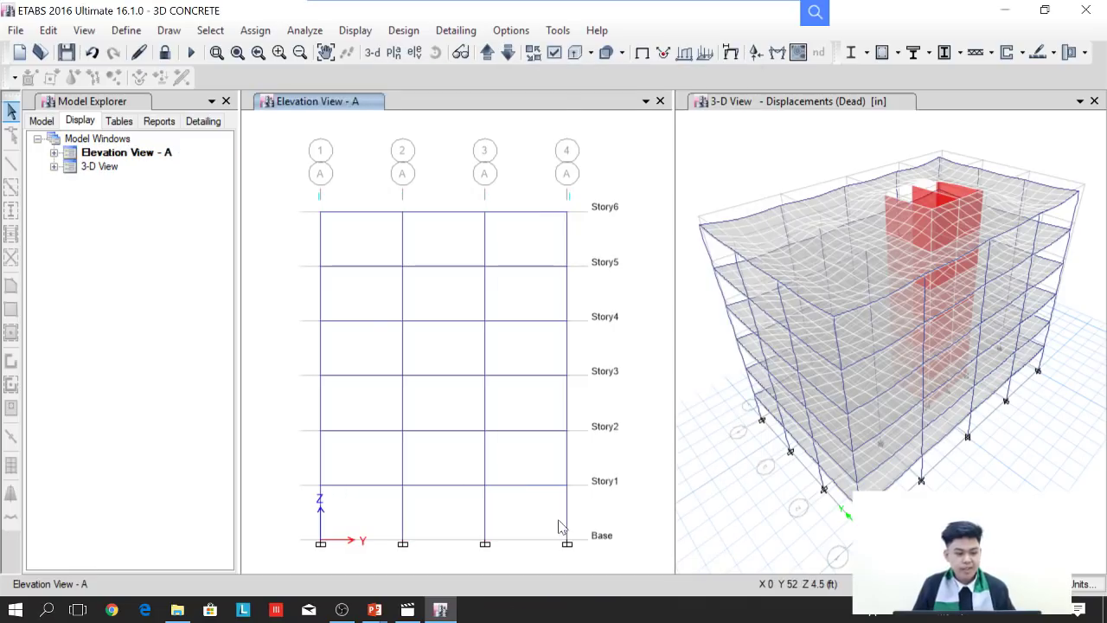
Step: Display the Dead load deformed shape in the grid A elevation, and play and stop its animation
double_click(132, 153)
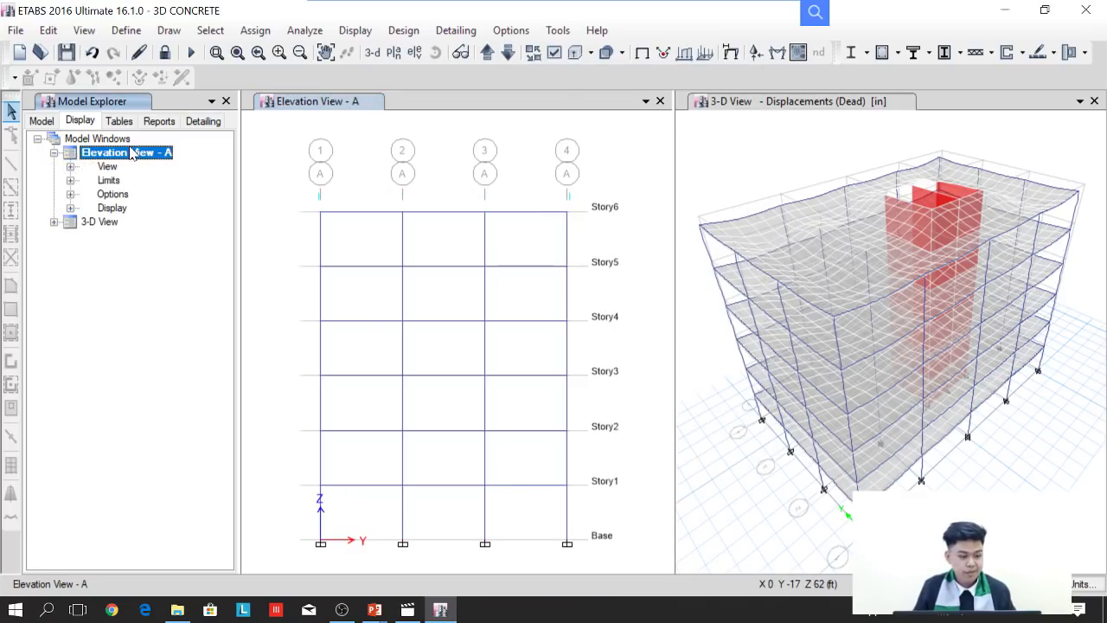
left_click(113, 208)
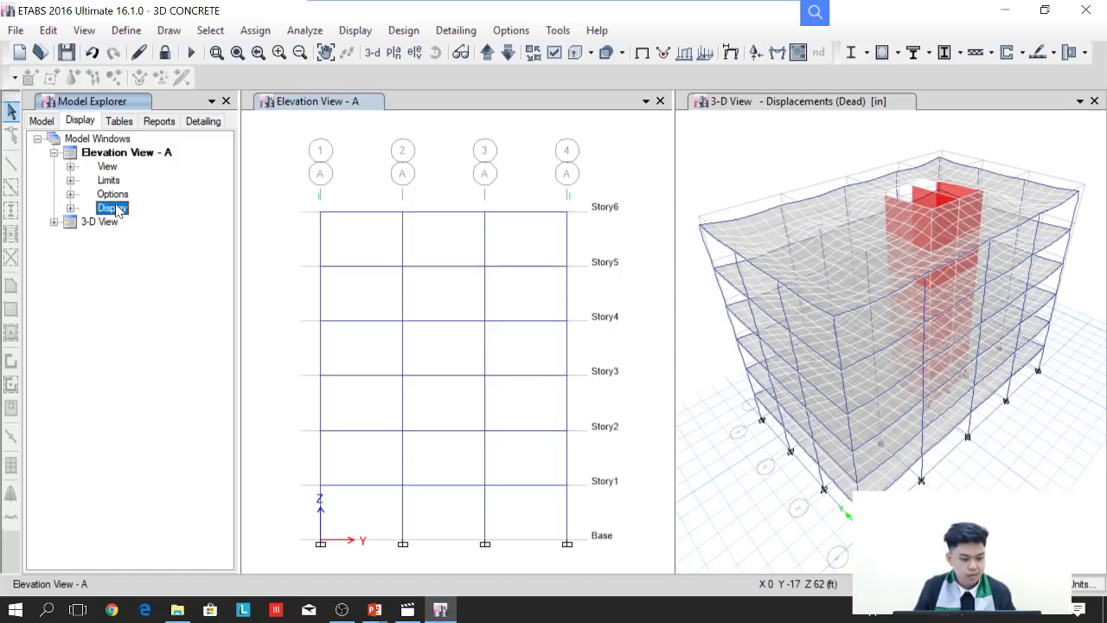
double_click(116, 209)
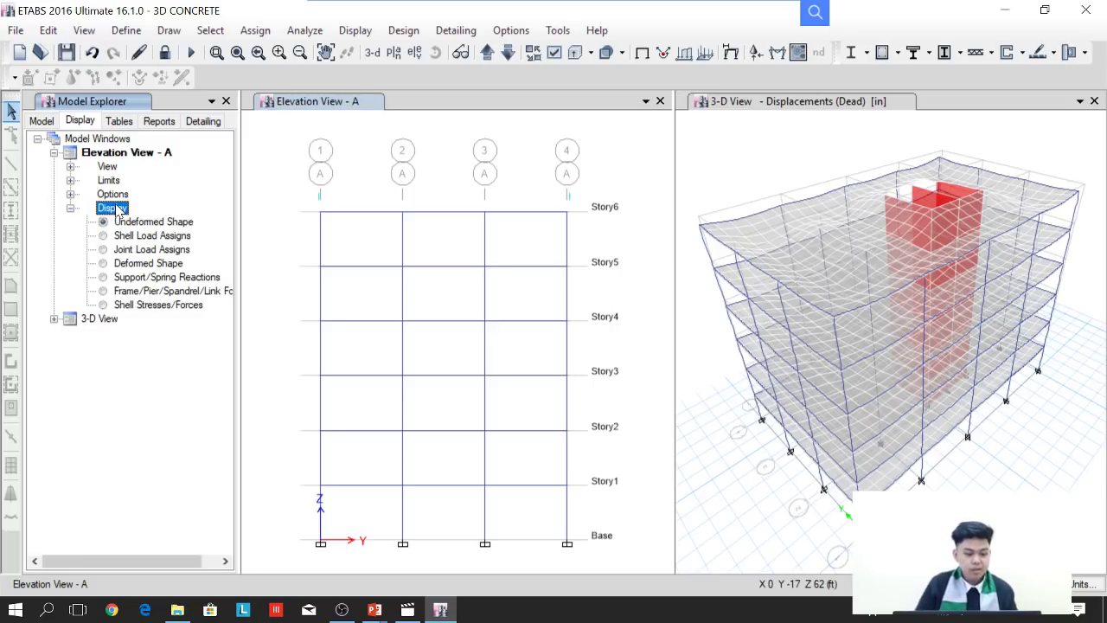
double_click(121, 266)
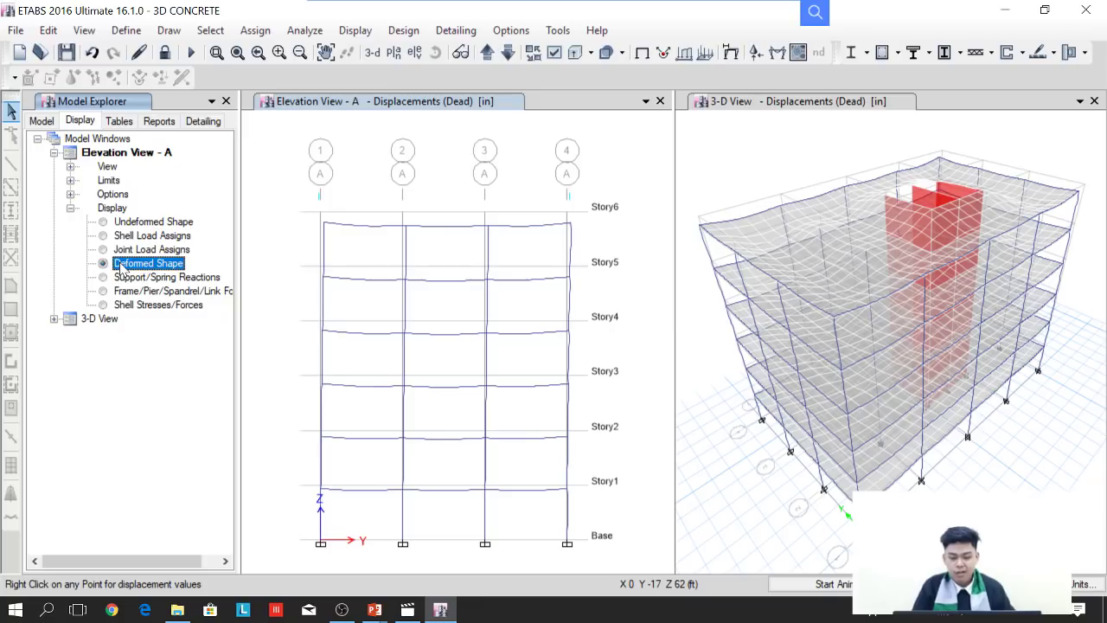
left_click(776, 586)
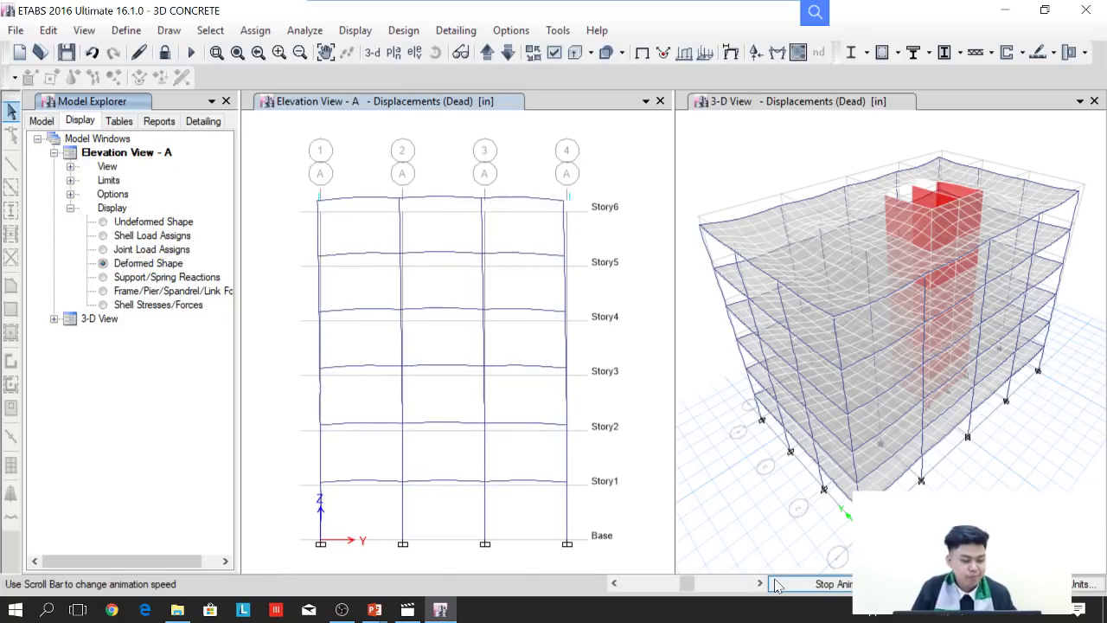
left_click(778, 585)
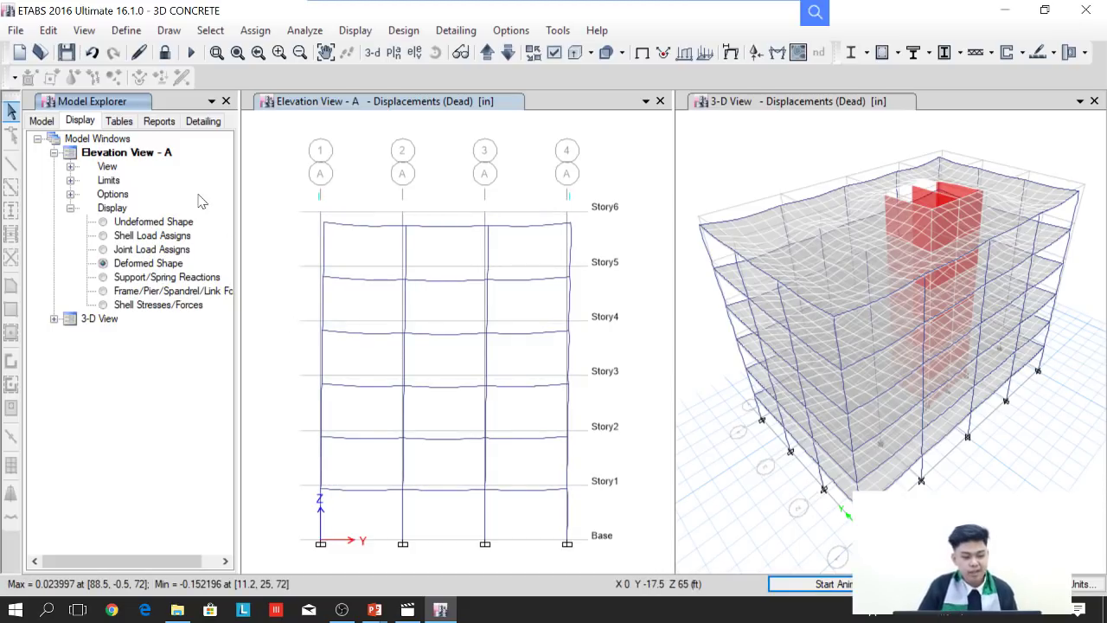
Step: Display the support/spring reactions for Dead load in the grid A elevation and inspect the Story4 joint at grid 2
left_click(137, 278)
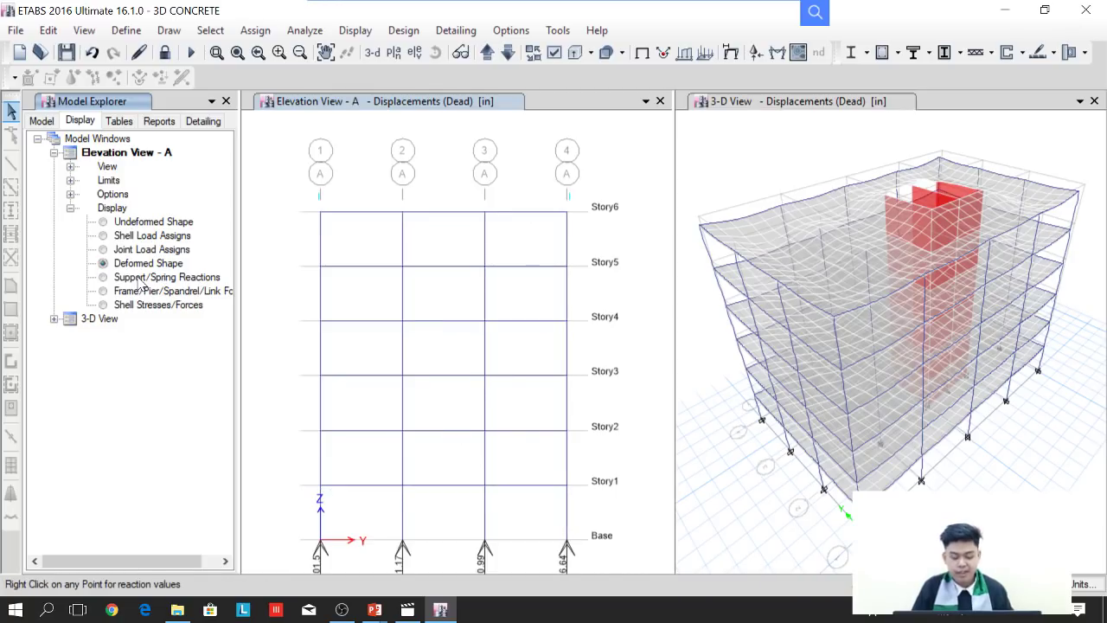
mouse_move(407, 325)
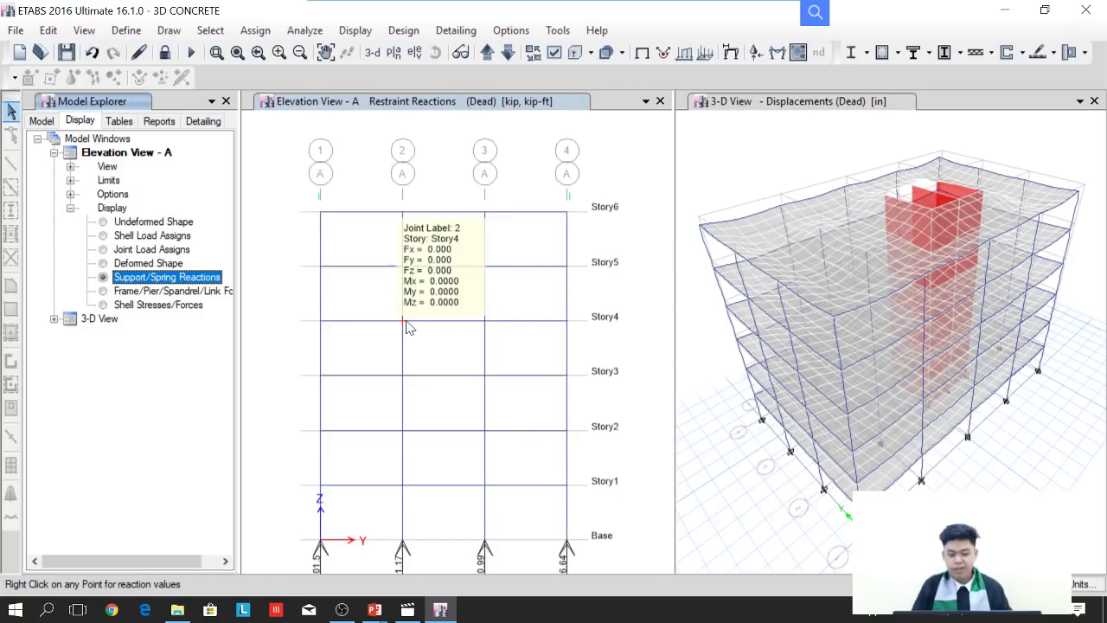
Step: Inspect the Dead load reactions at the Story4 joint on grid 4 and the base support on grid 3 in the grid A elevation
mouse_move(567, 322)
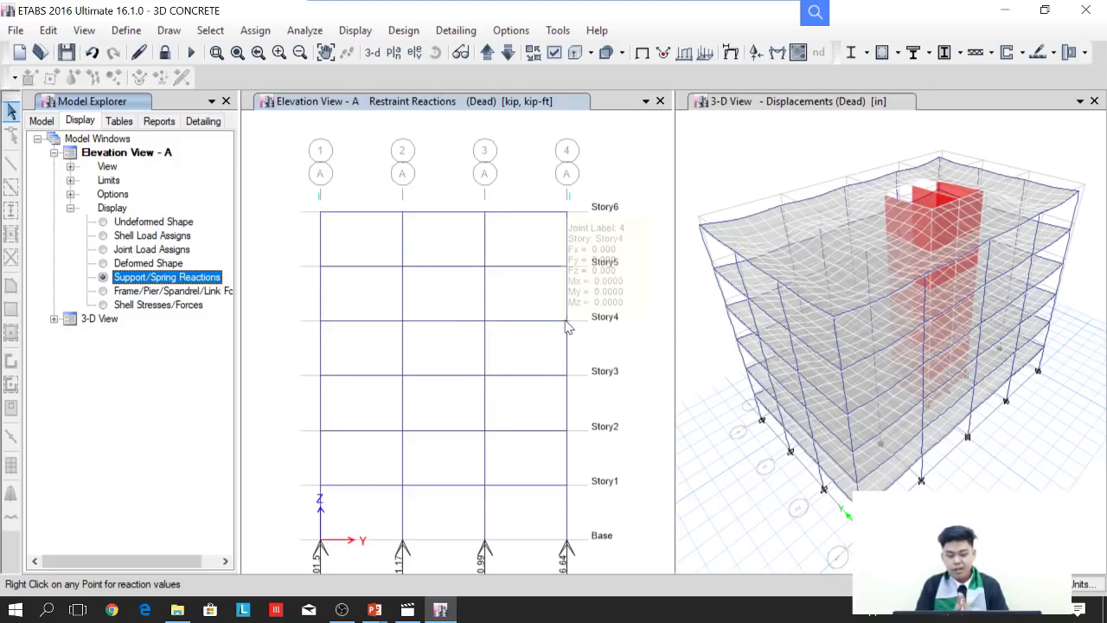
mouse_move(486, 544)
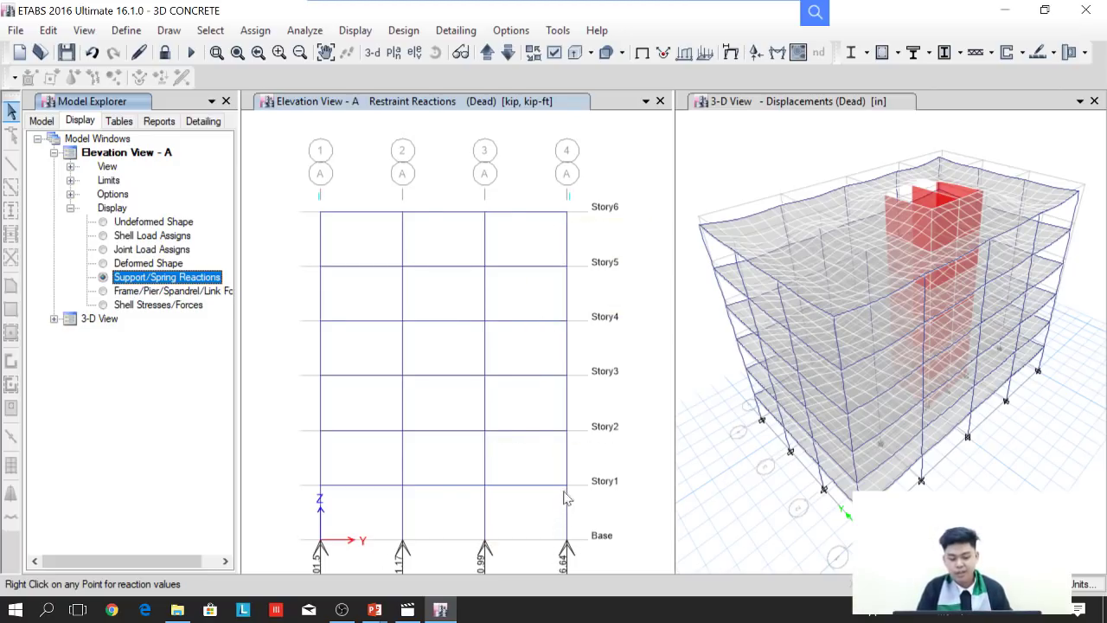
mouse_move(565, 492)
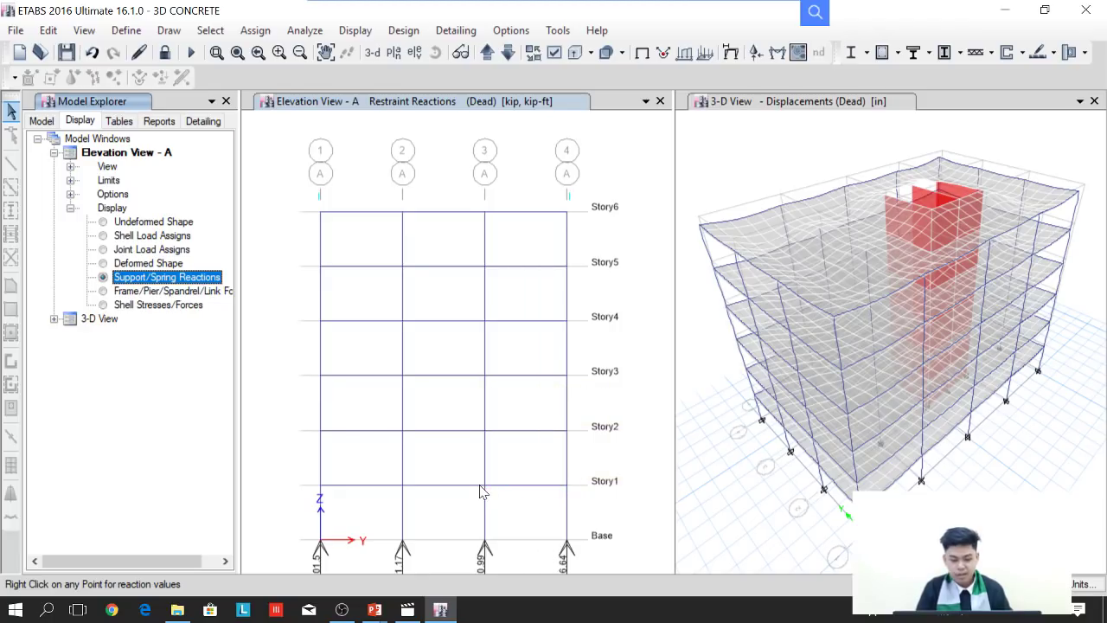
mouse_move(428, 436)
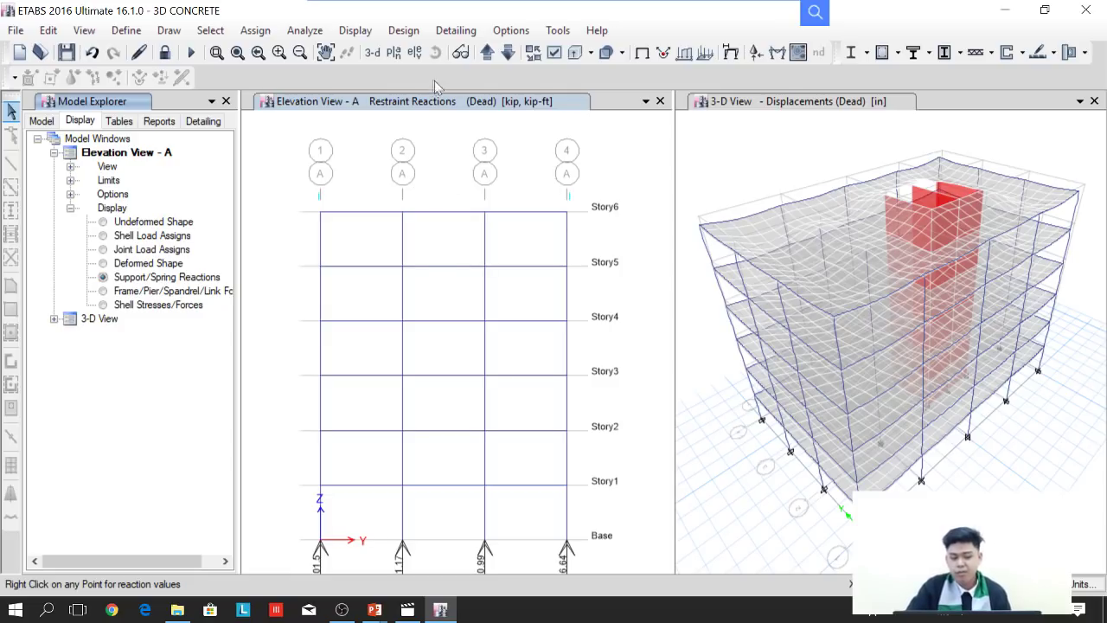
Step: Switch the elevation view to grid B and inspect the Dead load reactions at its base support and story joints on grids 2 and 3
left_click(414, 58)
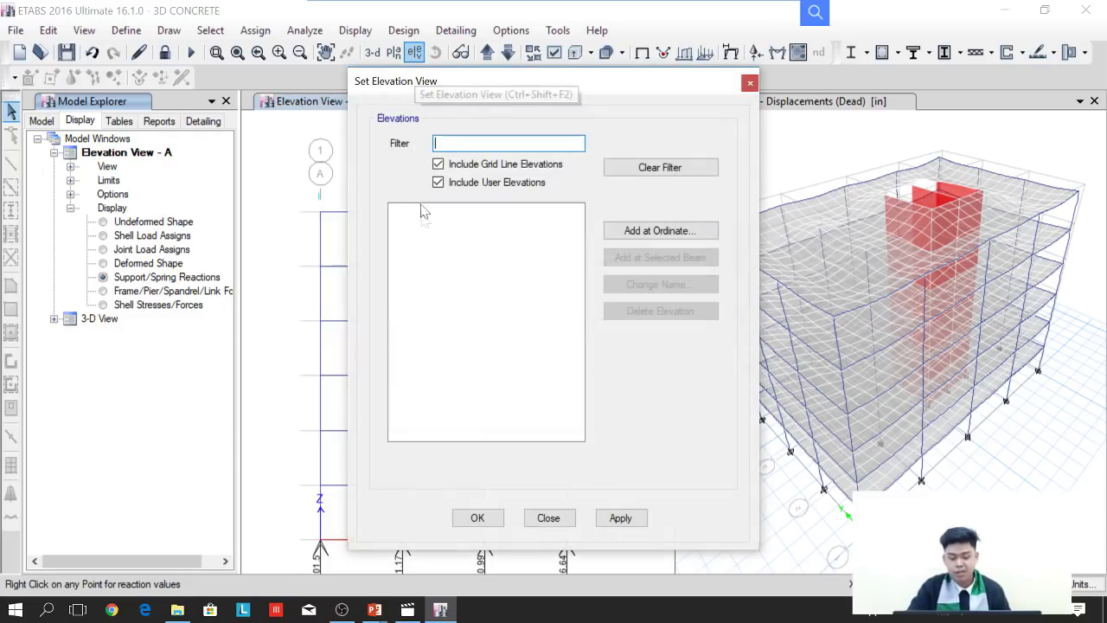
left_click(425, 234)
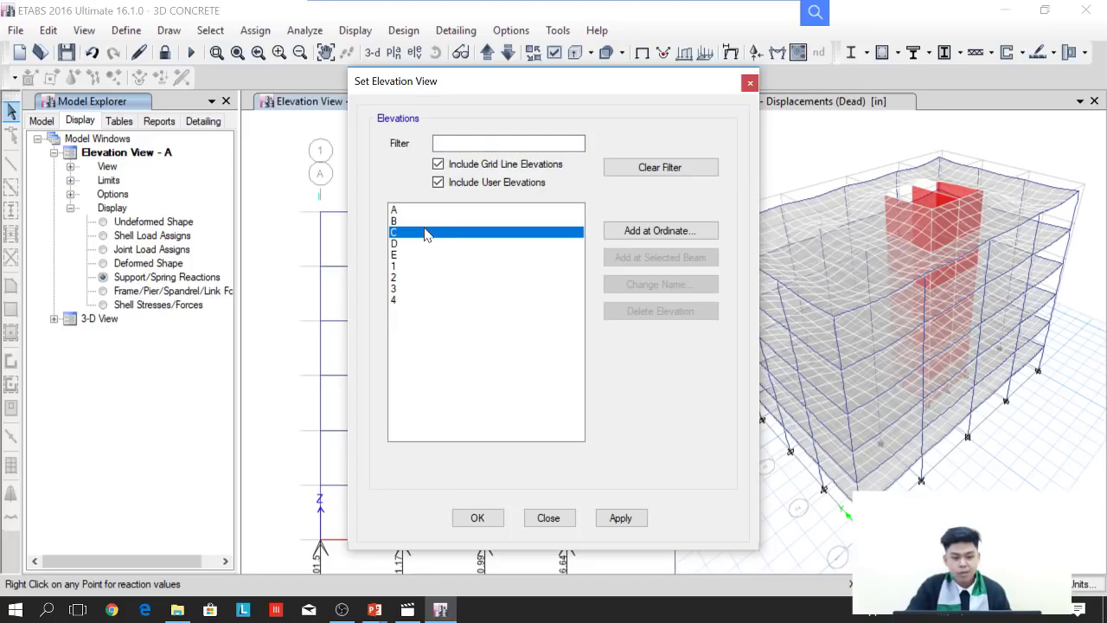
left_click(413, 222)
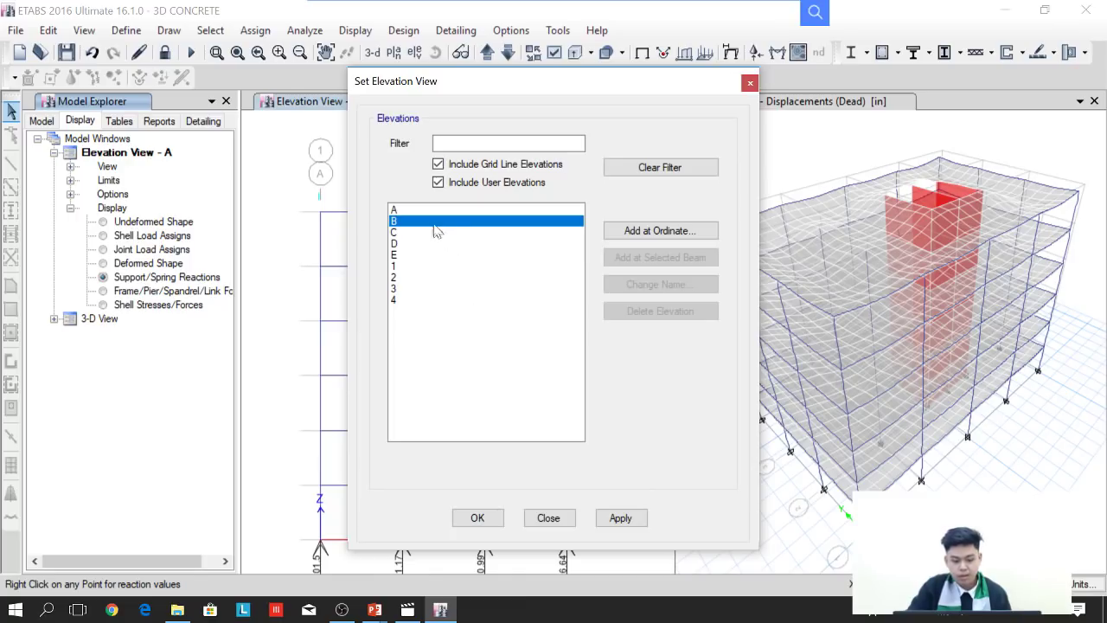
left_click(554, 522)
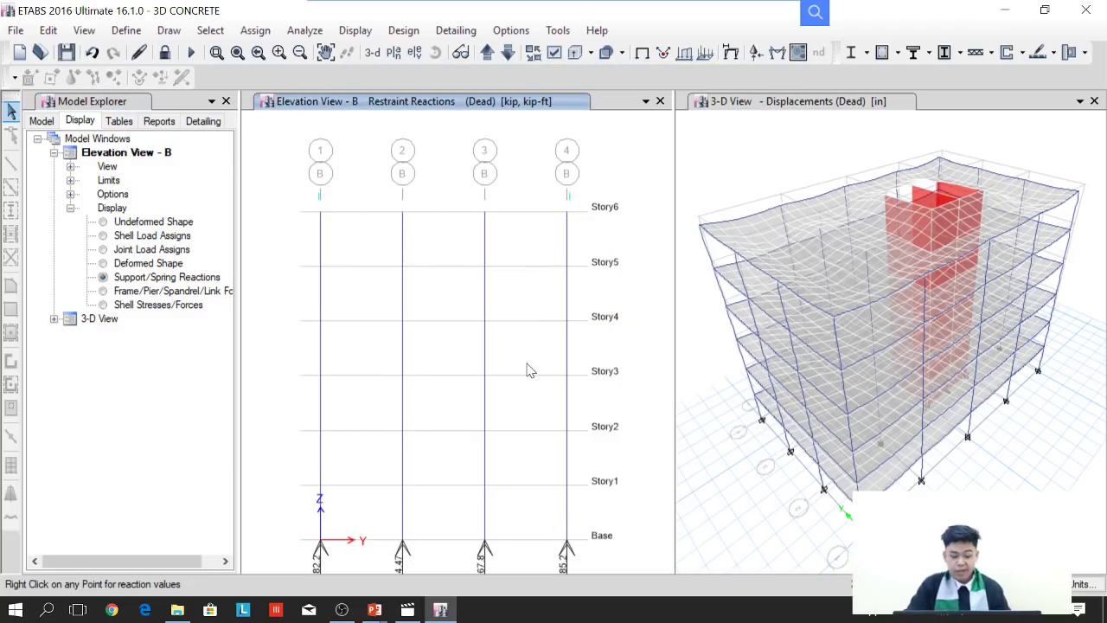
mouse_move(486, 382)
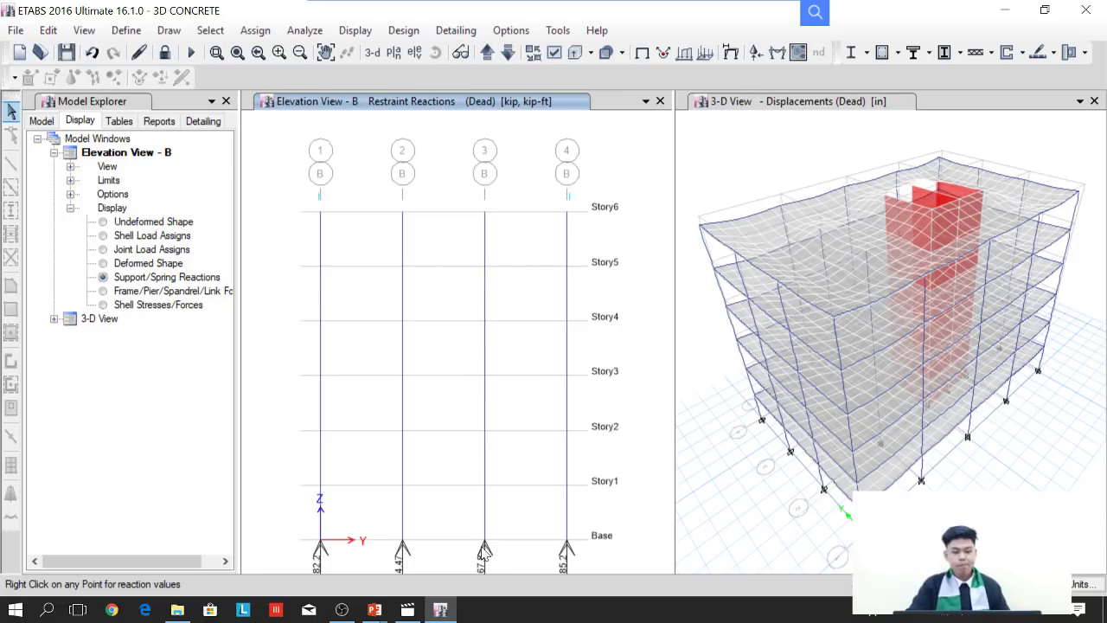
mouse_move(486, 550)
mouse_move(407, 491)
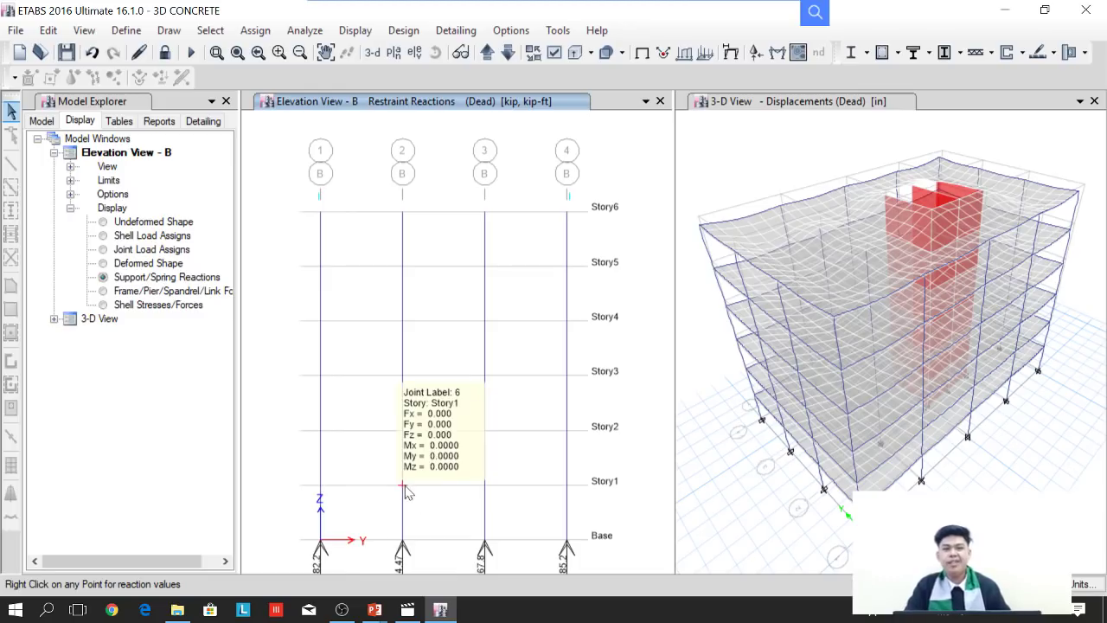
mouse_move(486, 439)
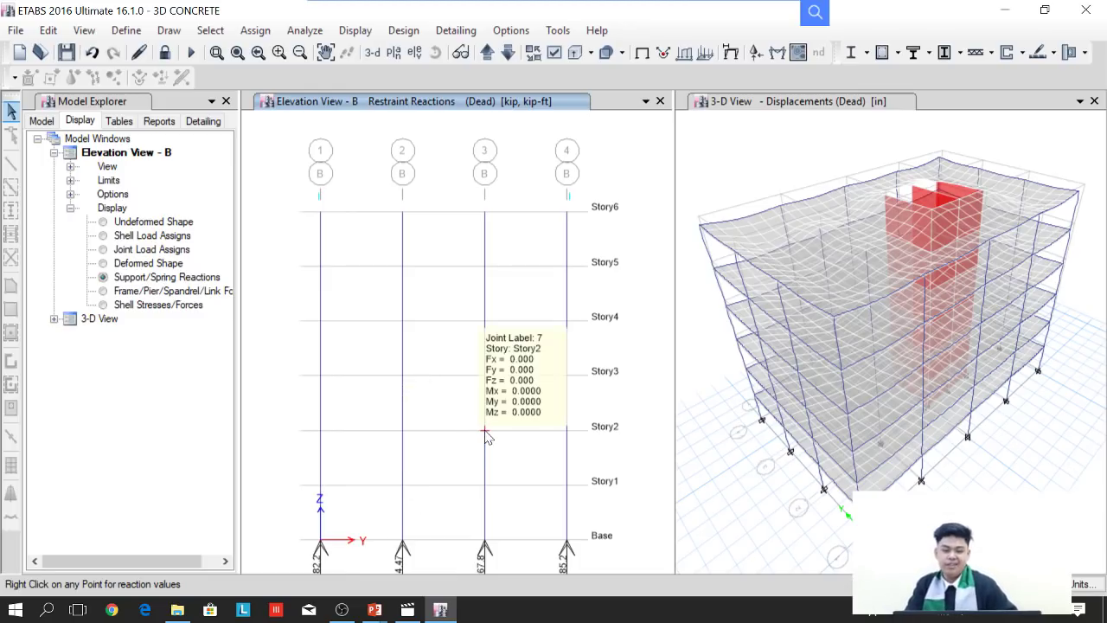